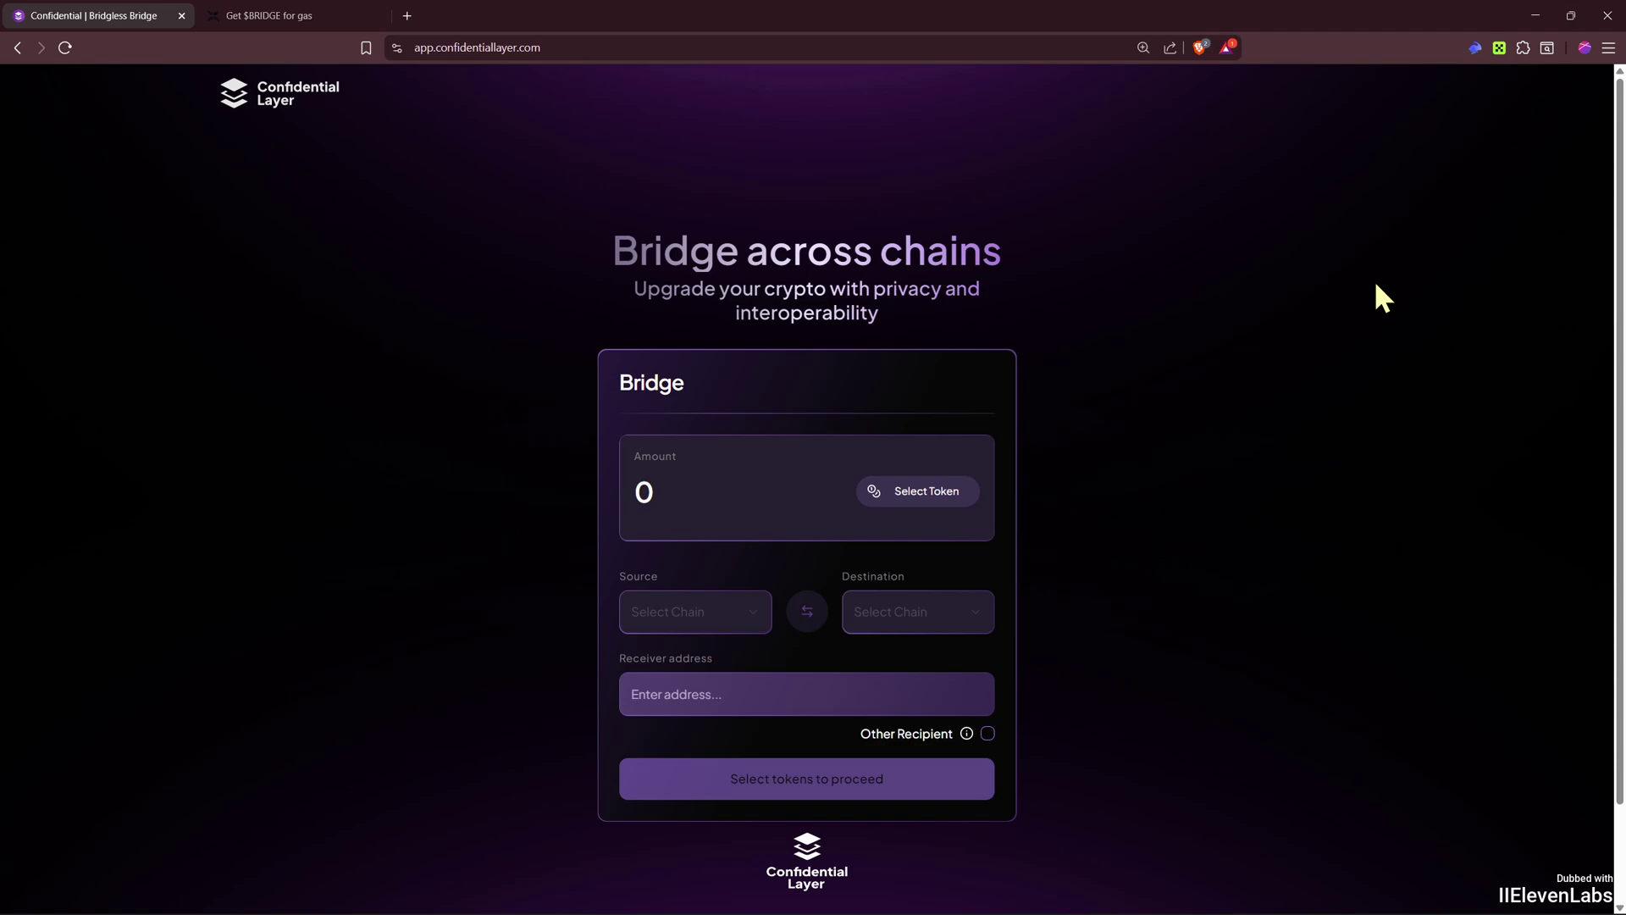
- Check the Rabby and OKX wallet balances, then copy the Rabby test account address
left_click(1480, 46)
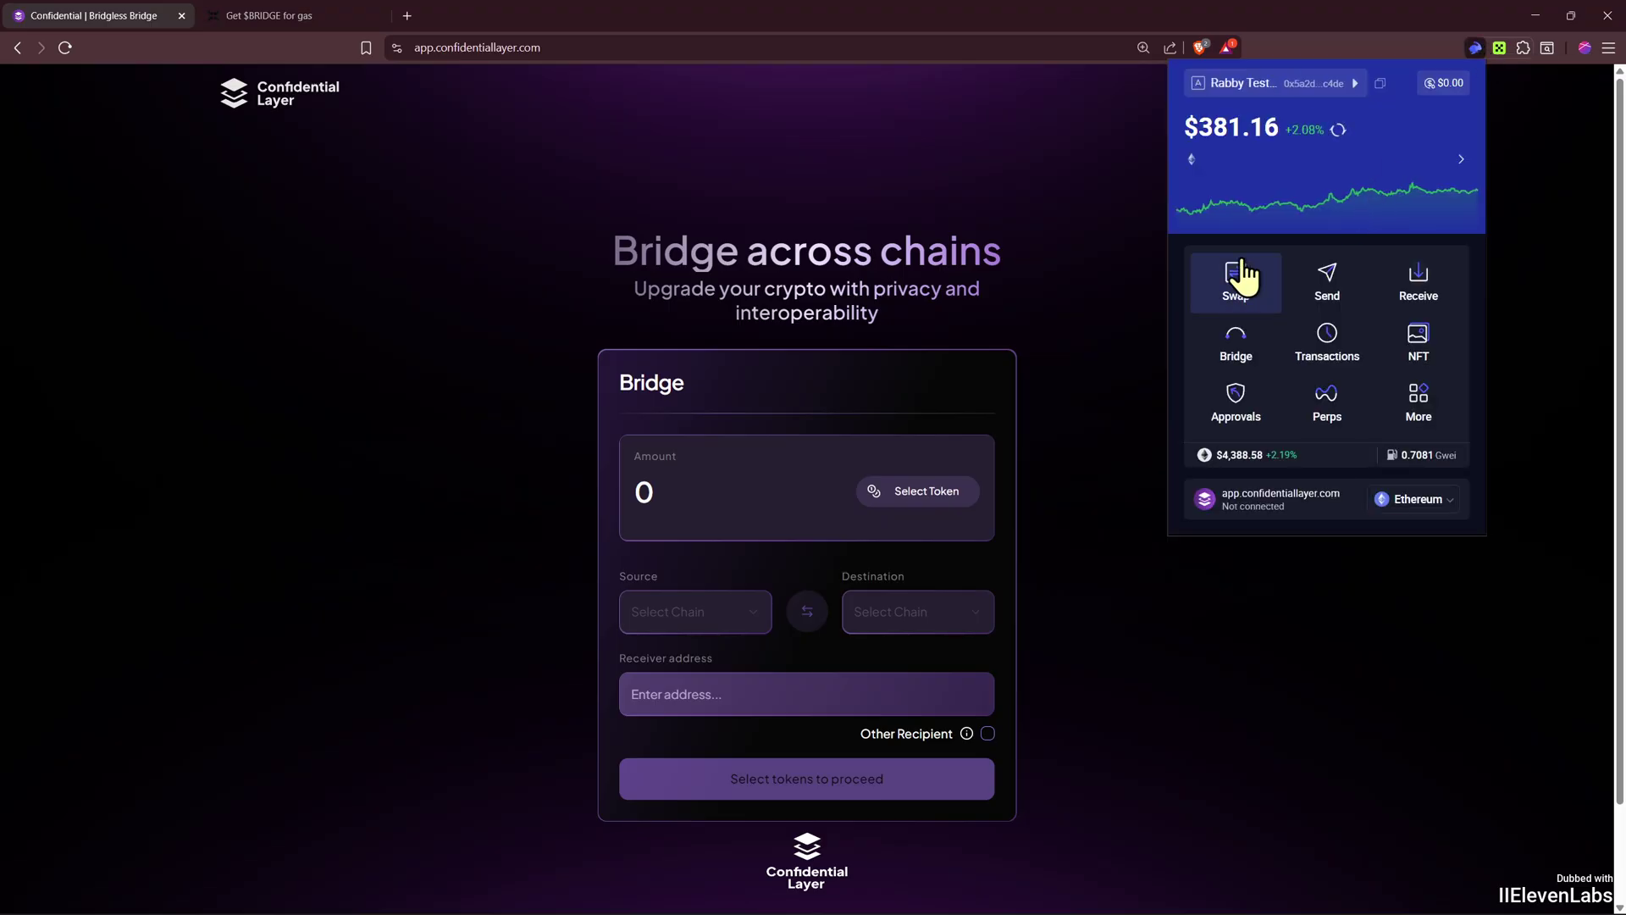
left_click(1497, 49)
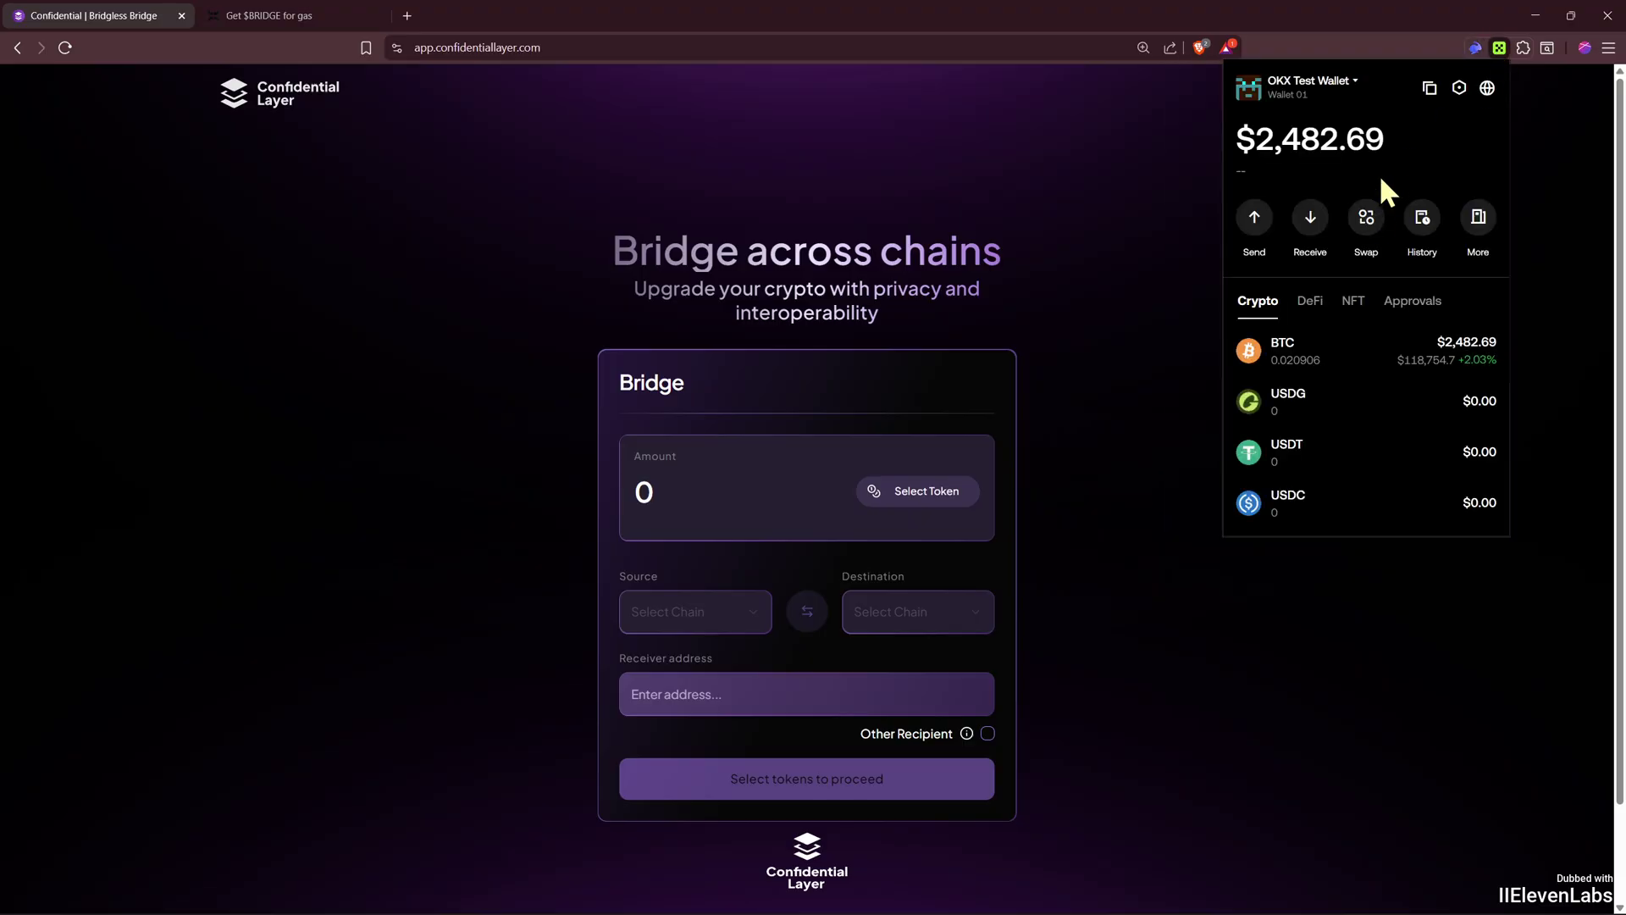
left_click(1433, 47)
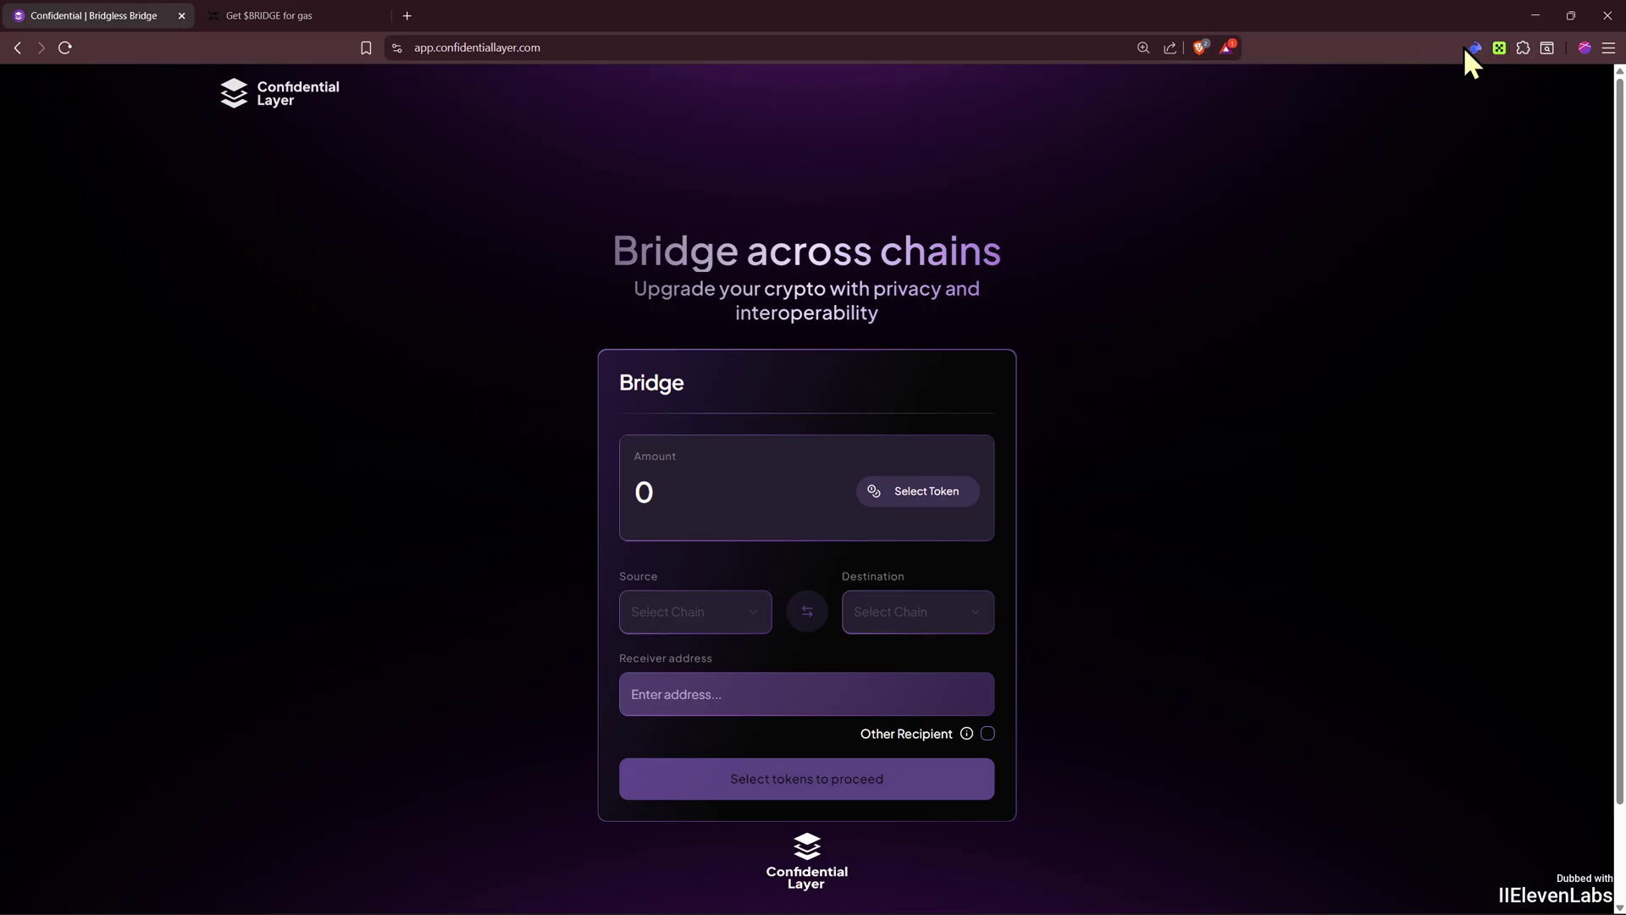
left_click(1473, 48)
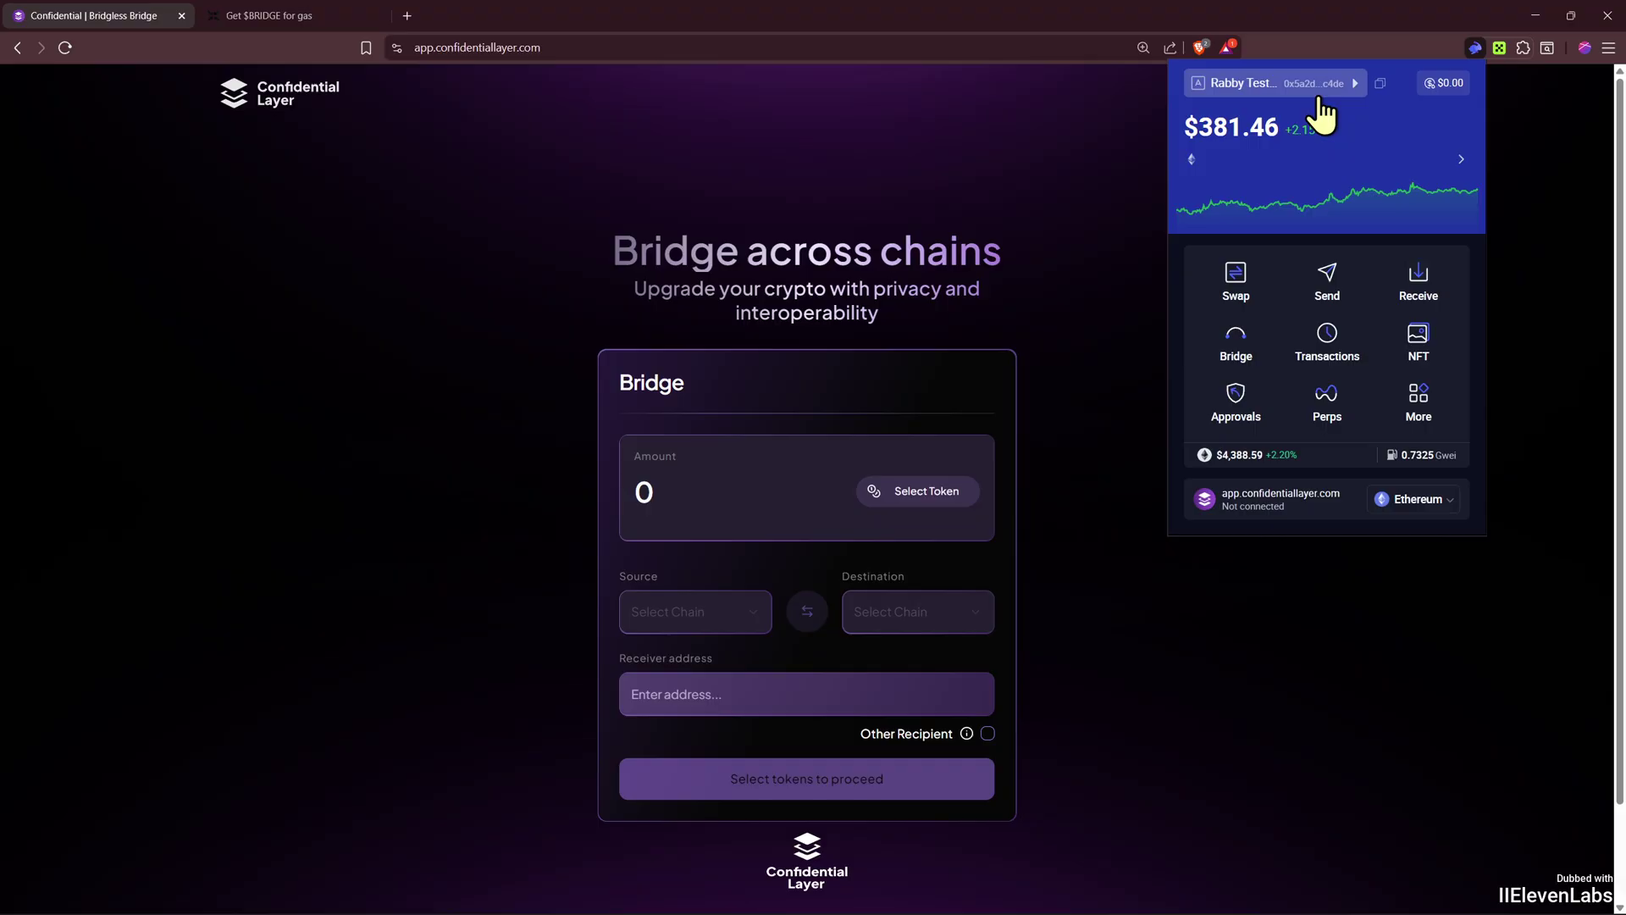
left_click(1380, 83)
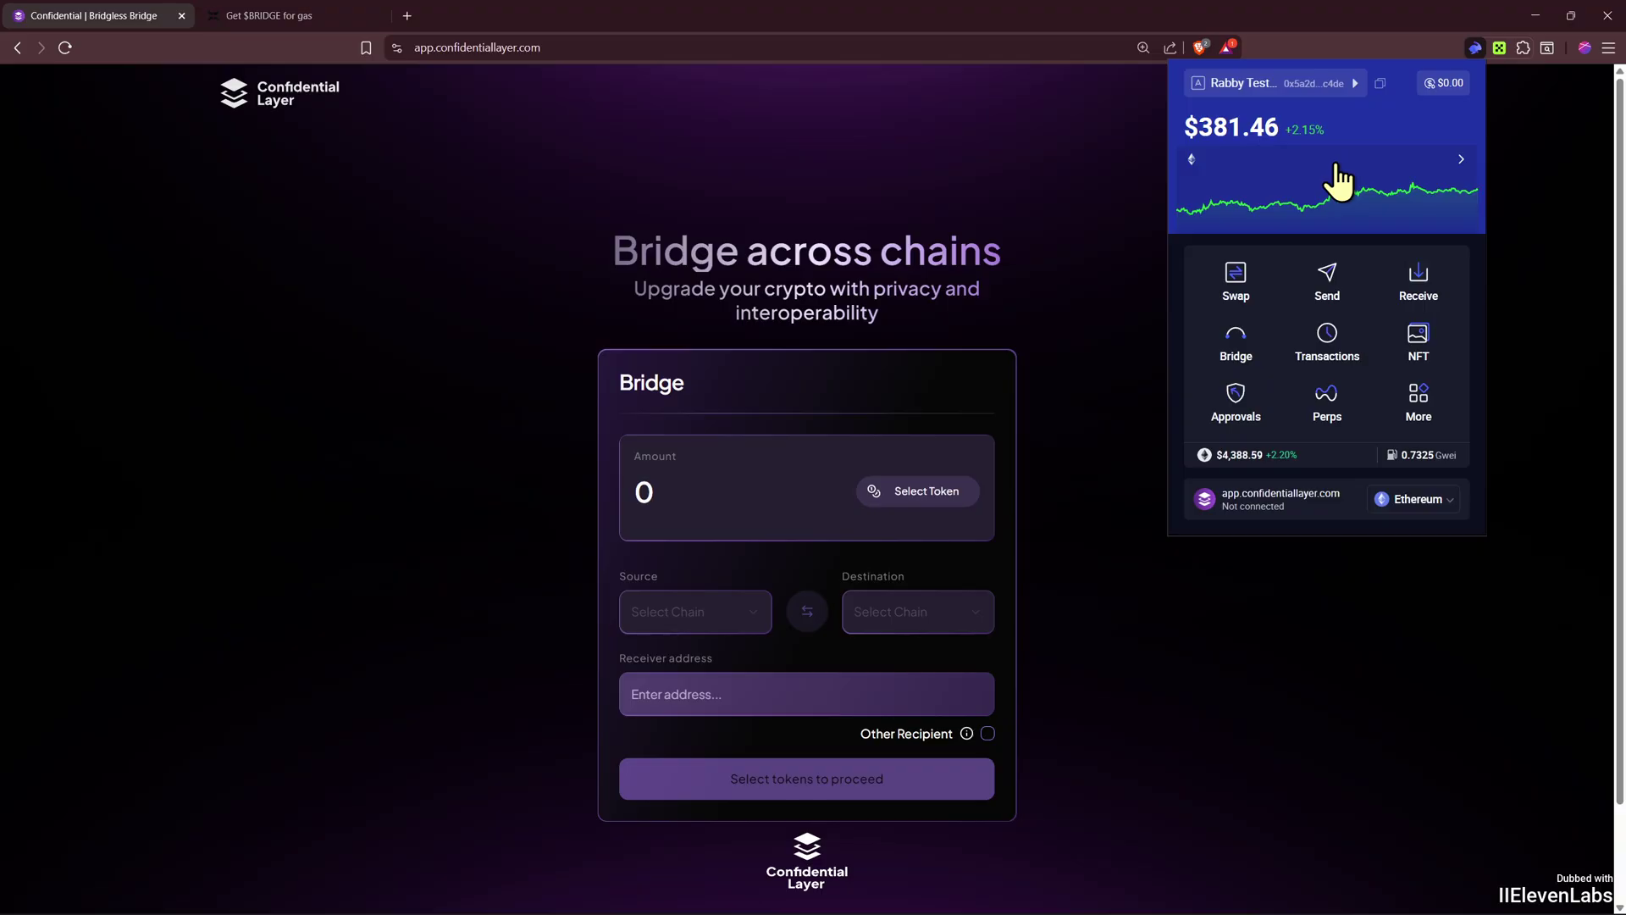
left_click(1472, 49)
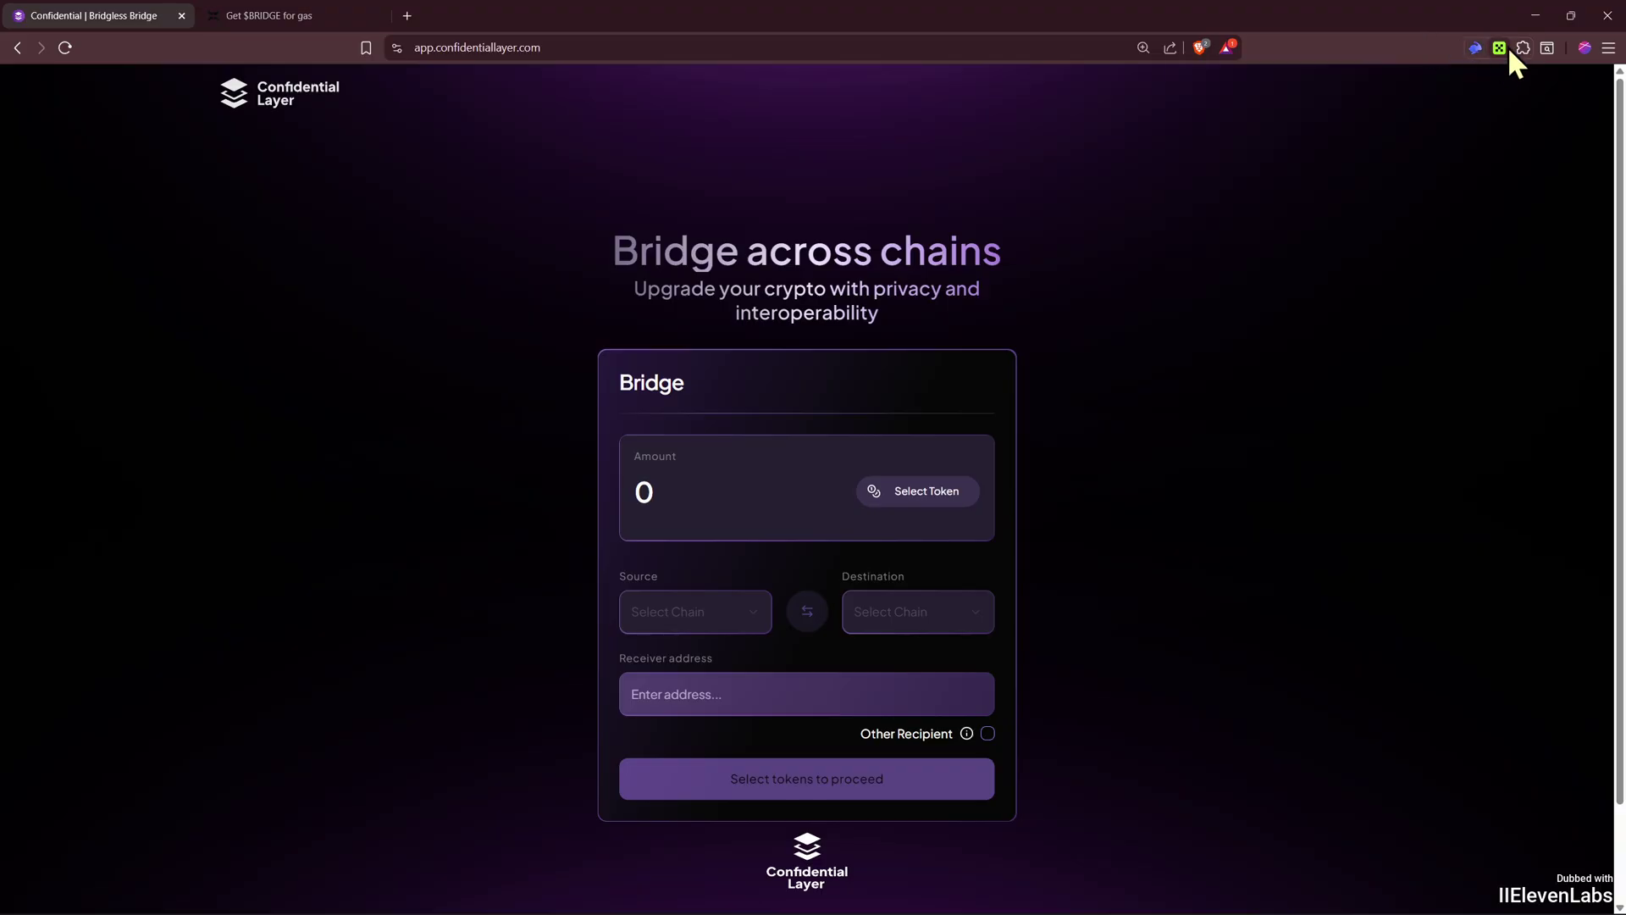
left_click(1498, 48)
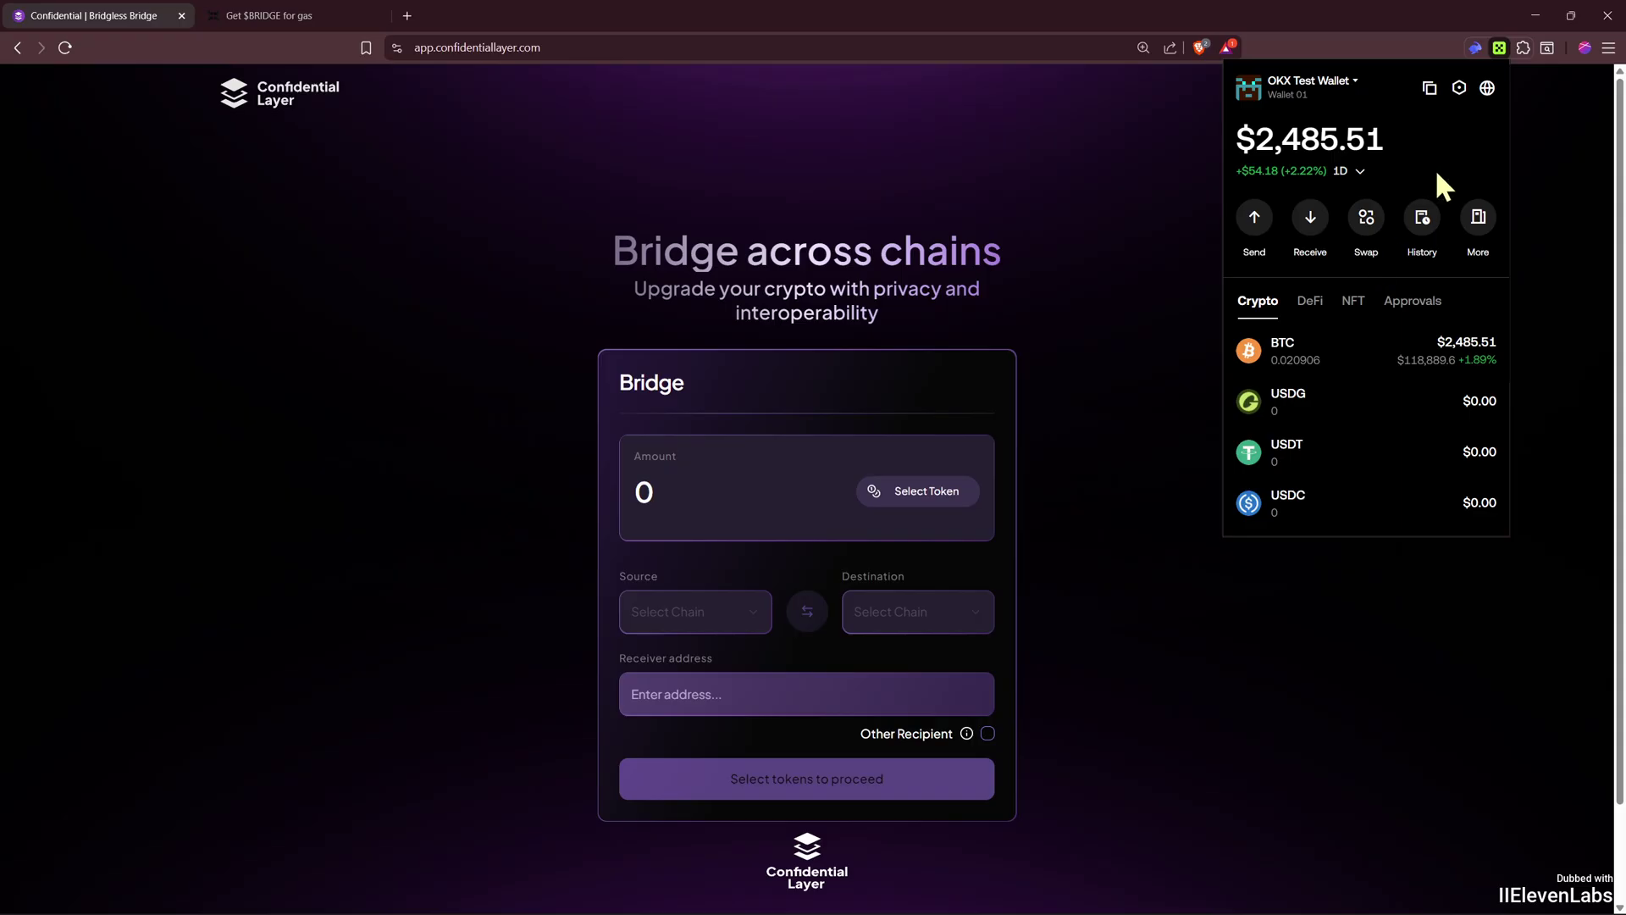
left_click(1427, 89)
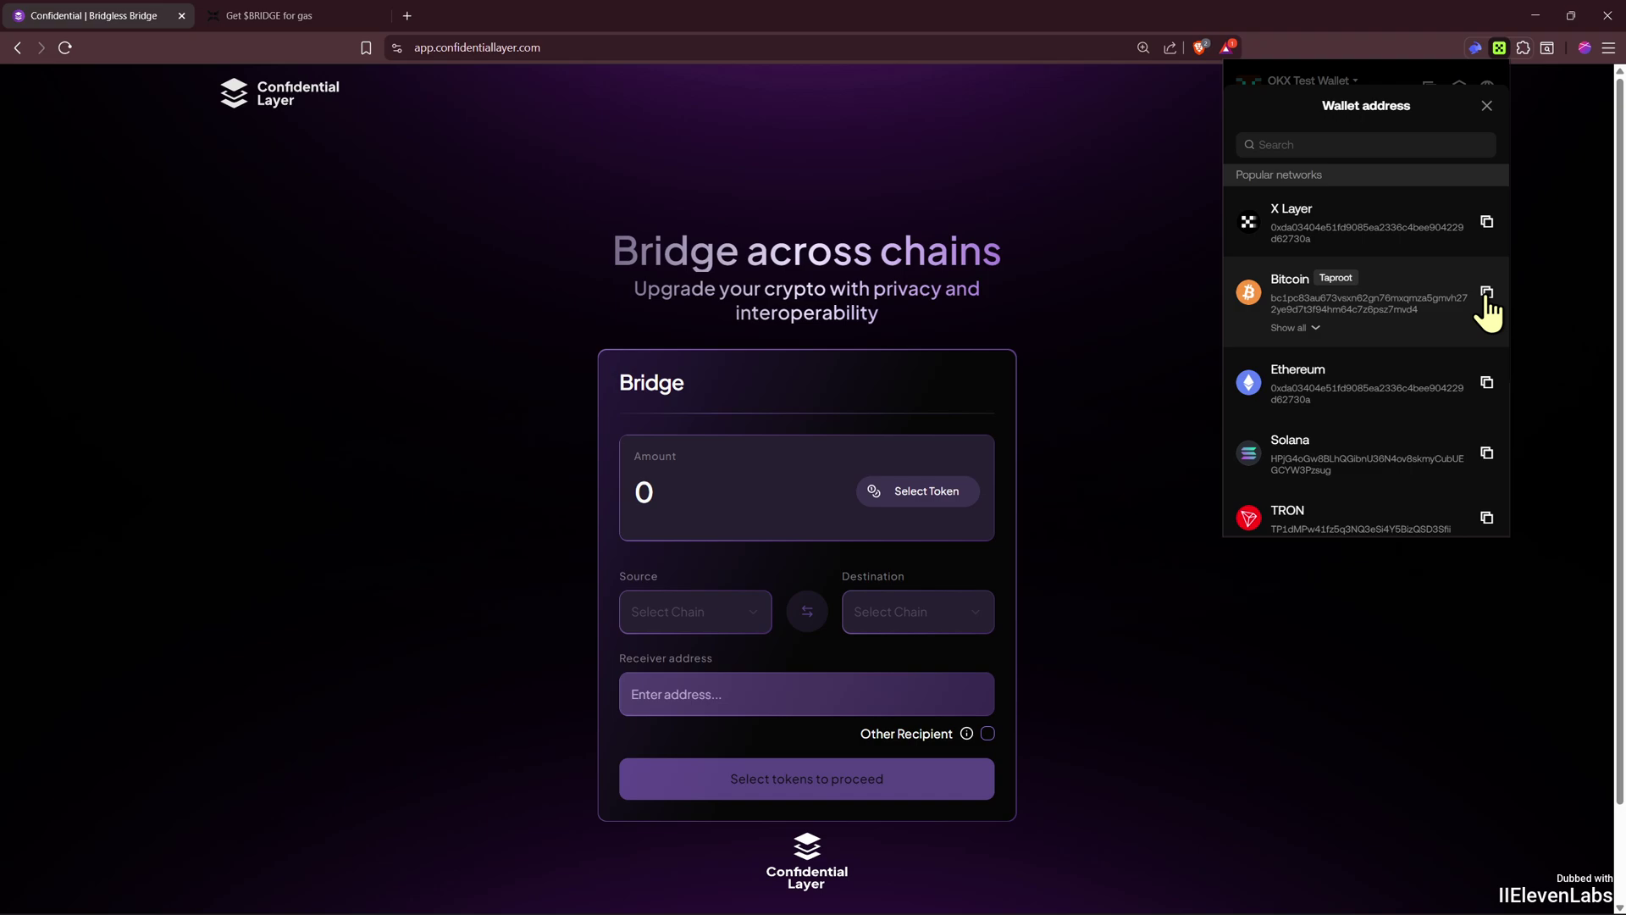
left_click(1427, 3)
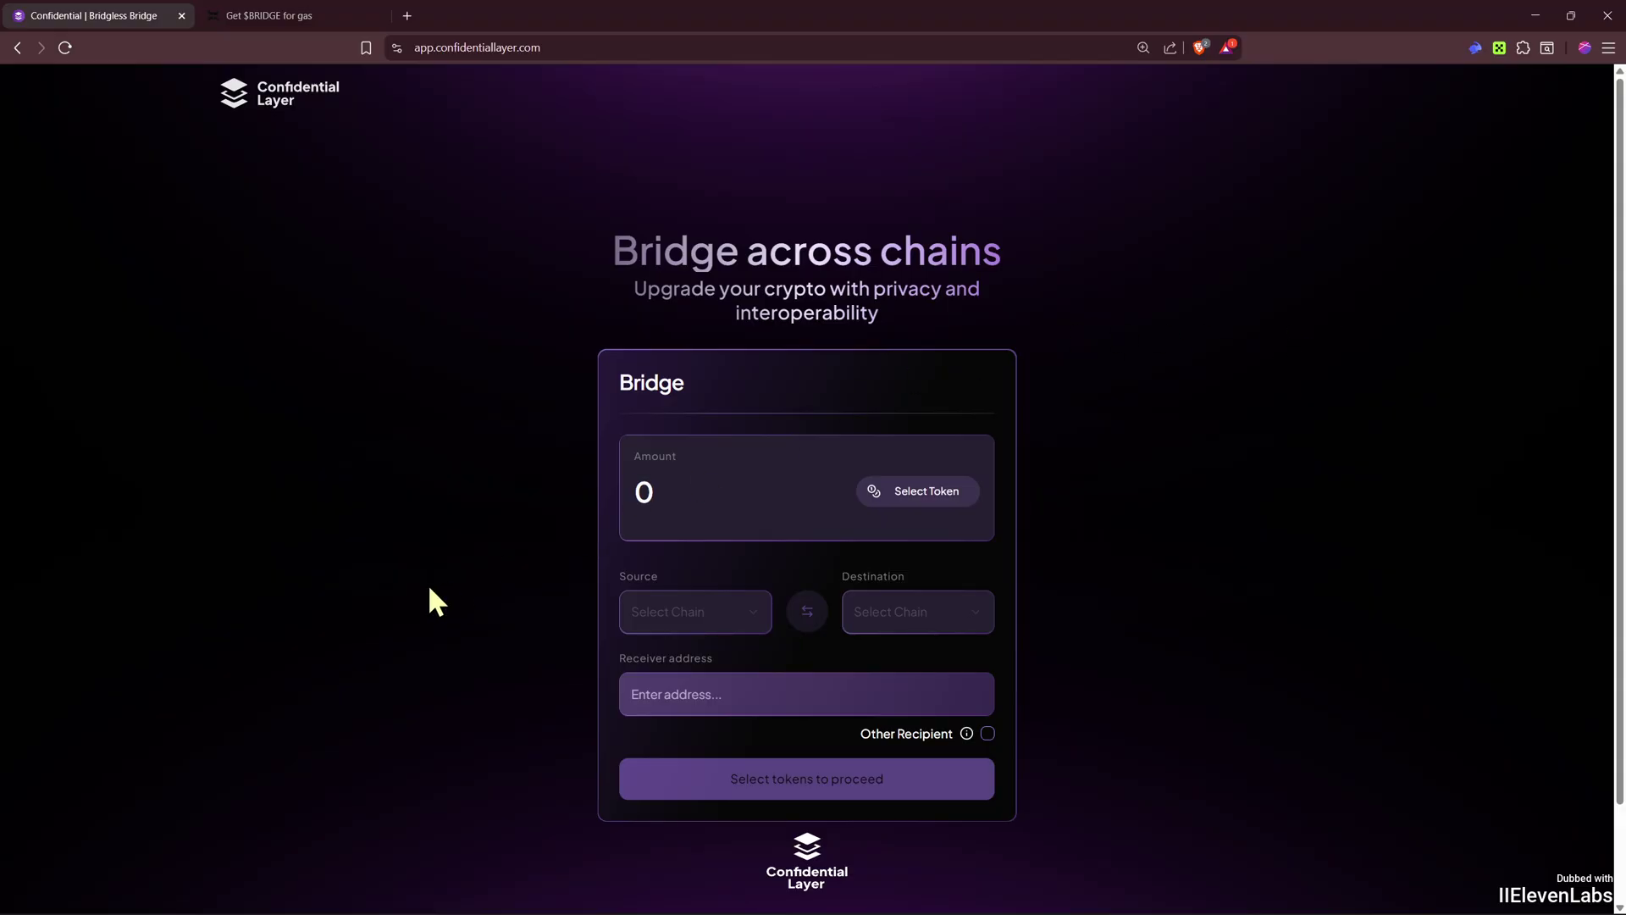
- Enter 1 BRIDGE on the gas site and connect the Rabby wallet
left_click(236, 13)
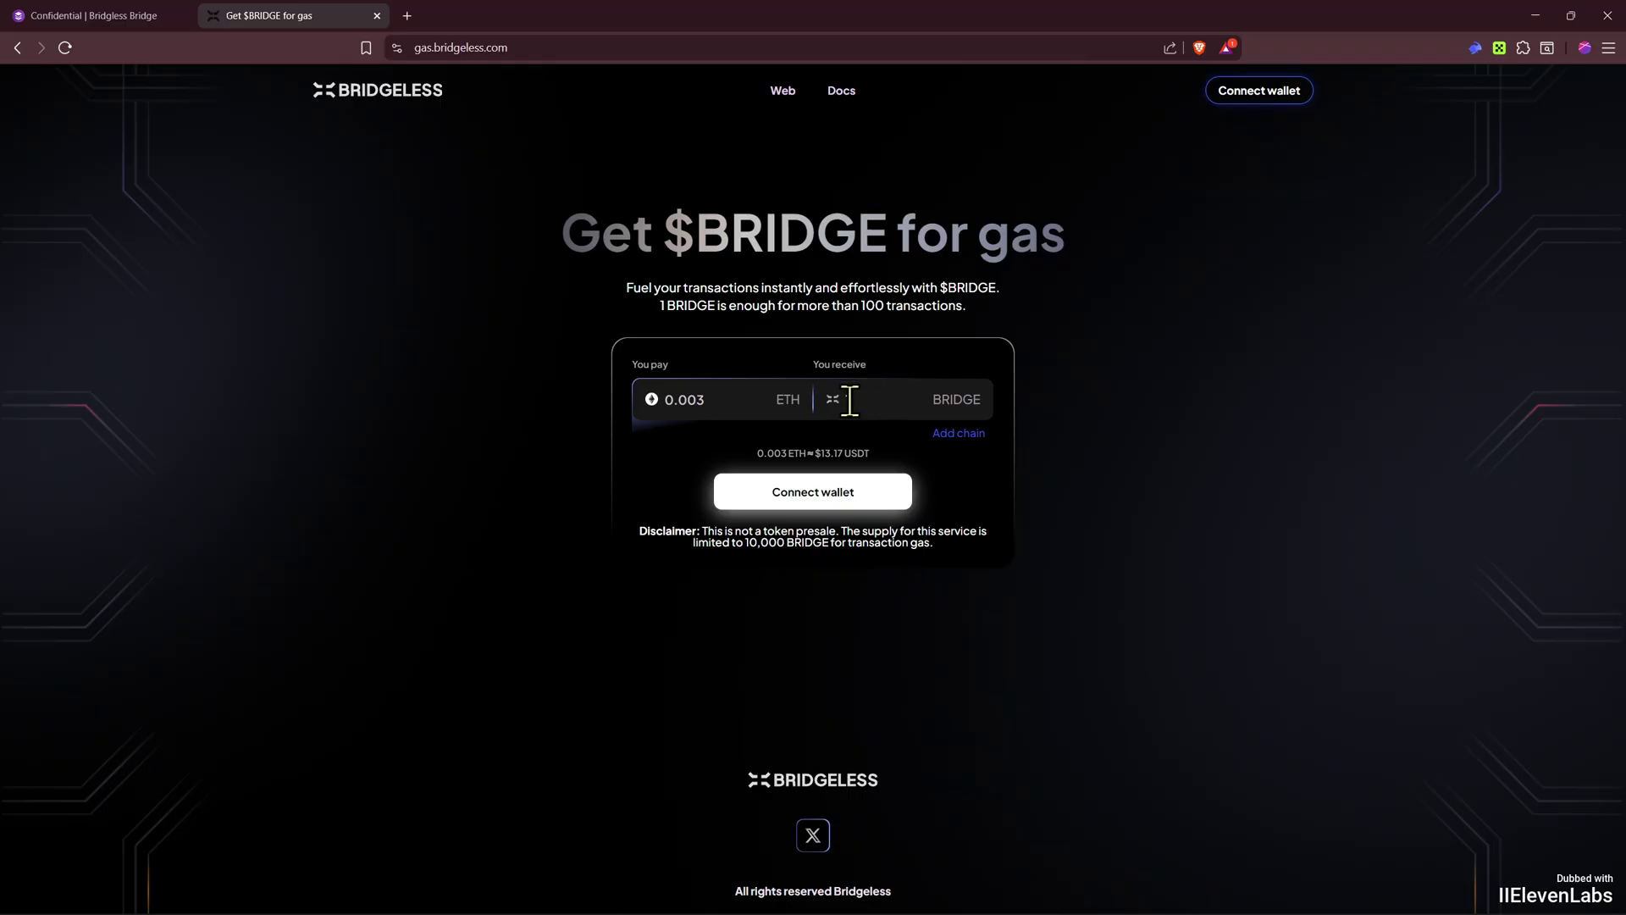
type("1")
left_click(1251, 90)
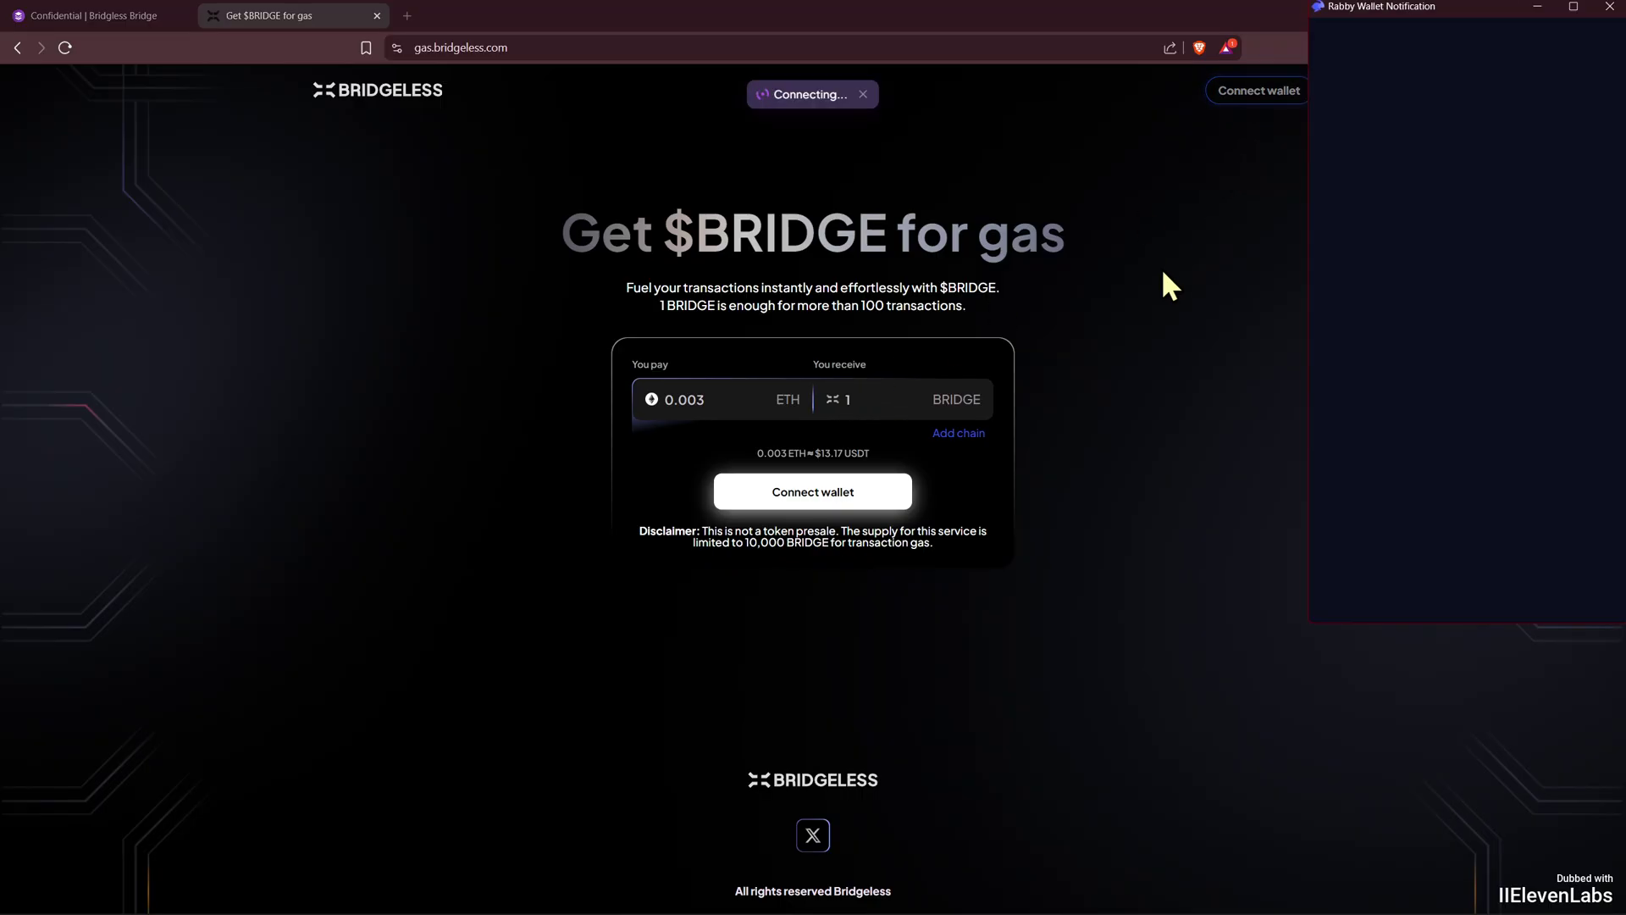
left_click(1411, 190)
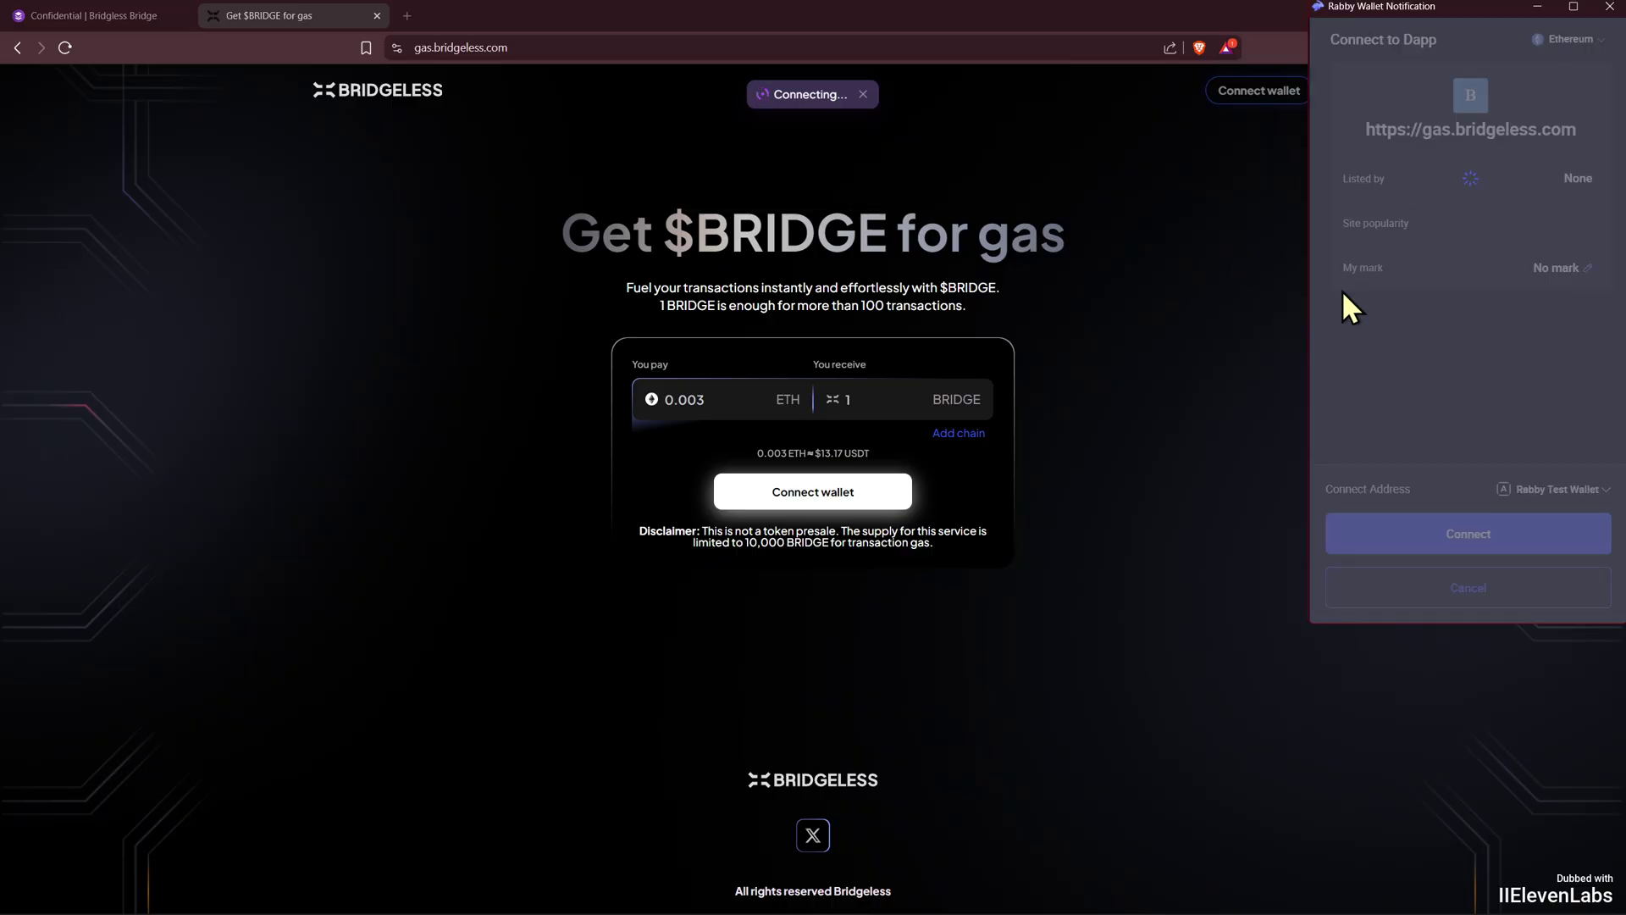
left_click(1585, 544)
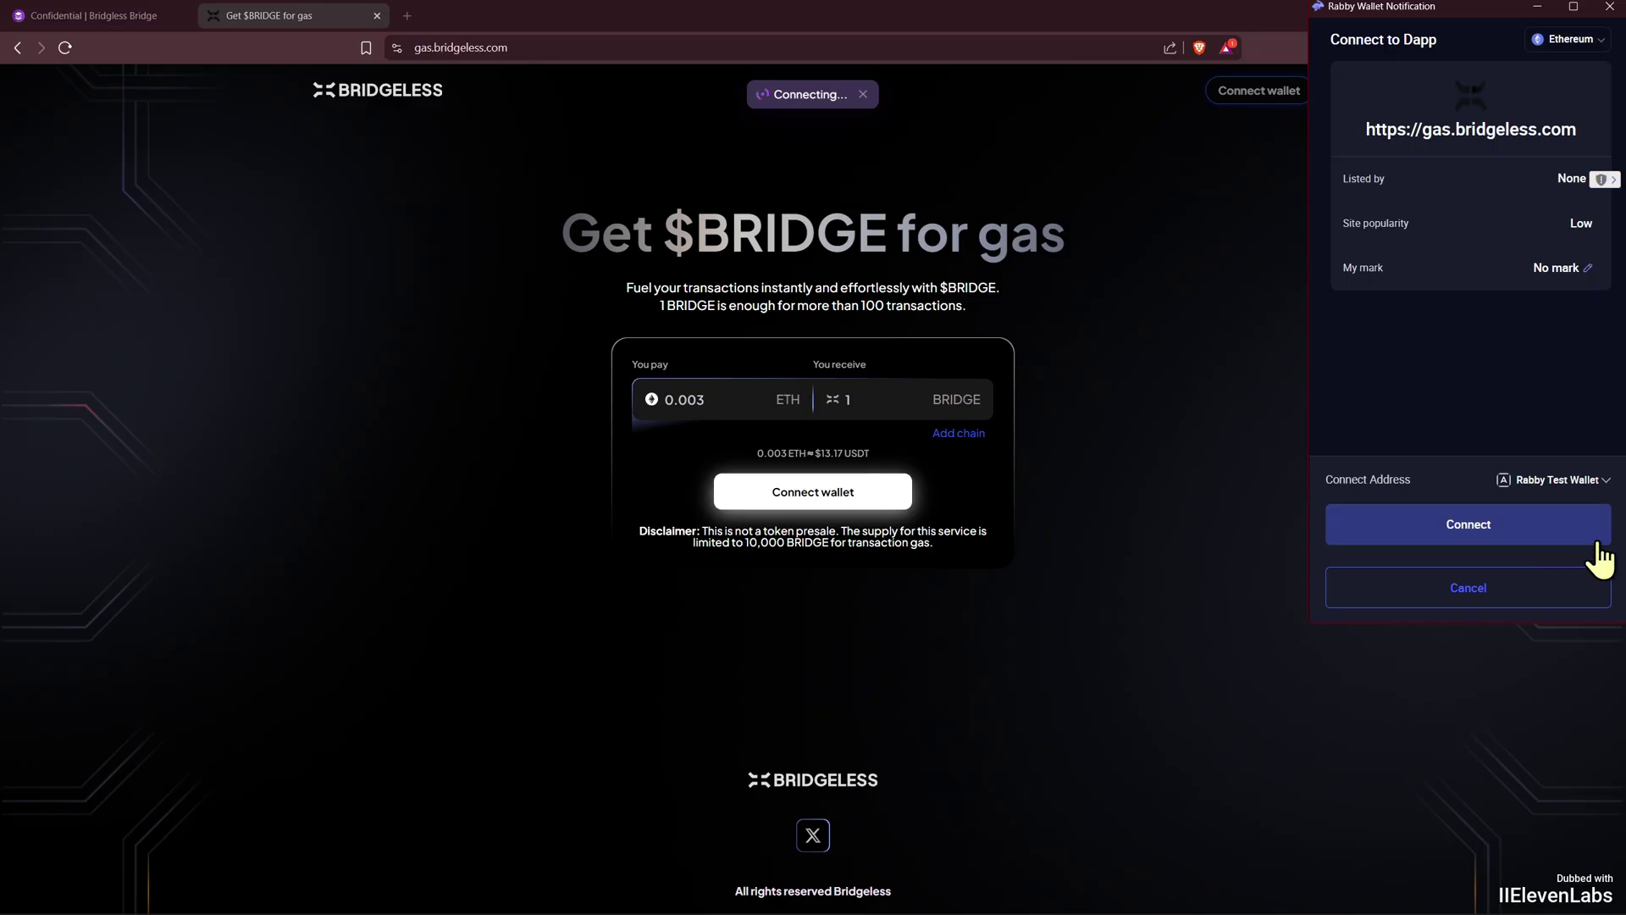
left_click(1470, 542)
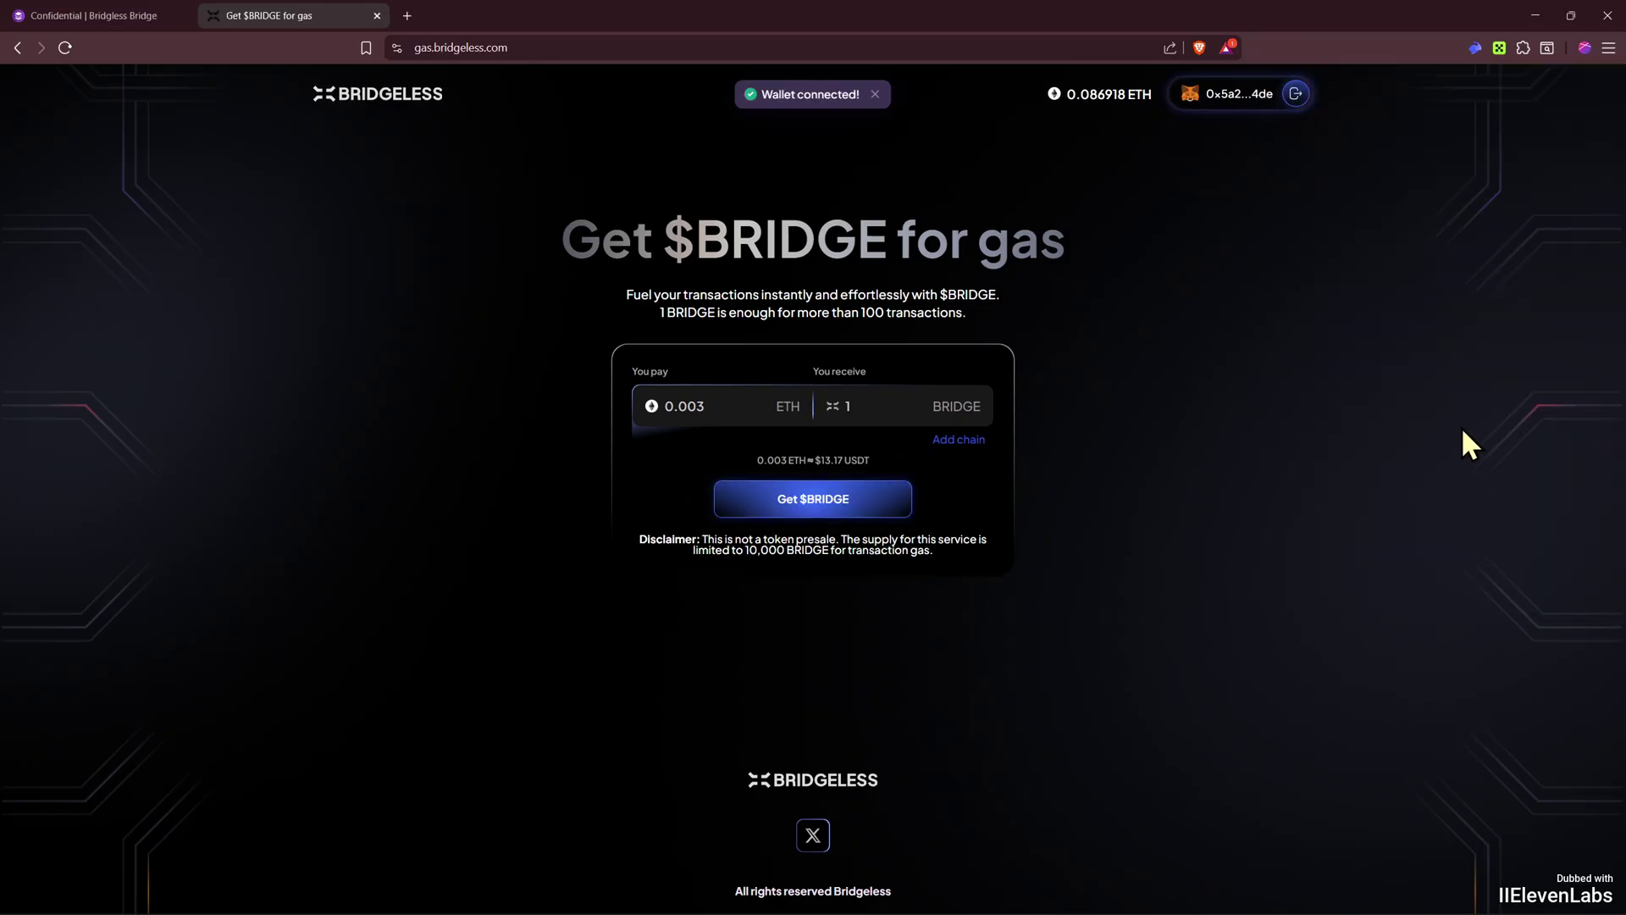
- Buy 1 BRIDGE for 0.003 ETH, signing and confirming the payment in Rabby
left_click(804, 502)
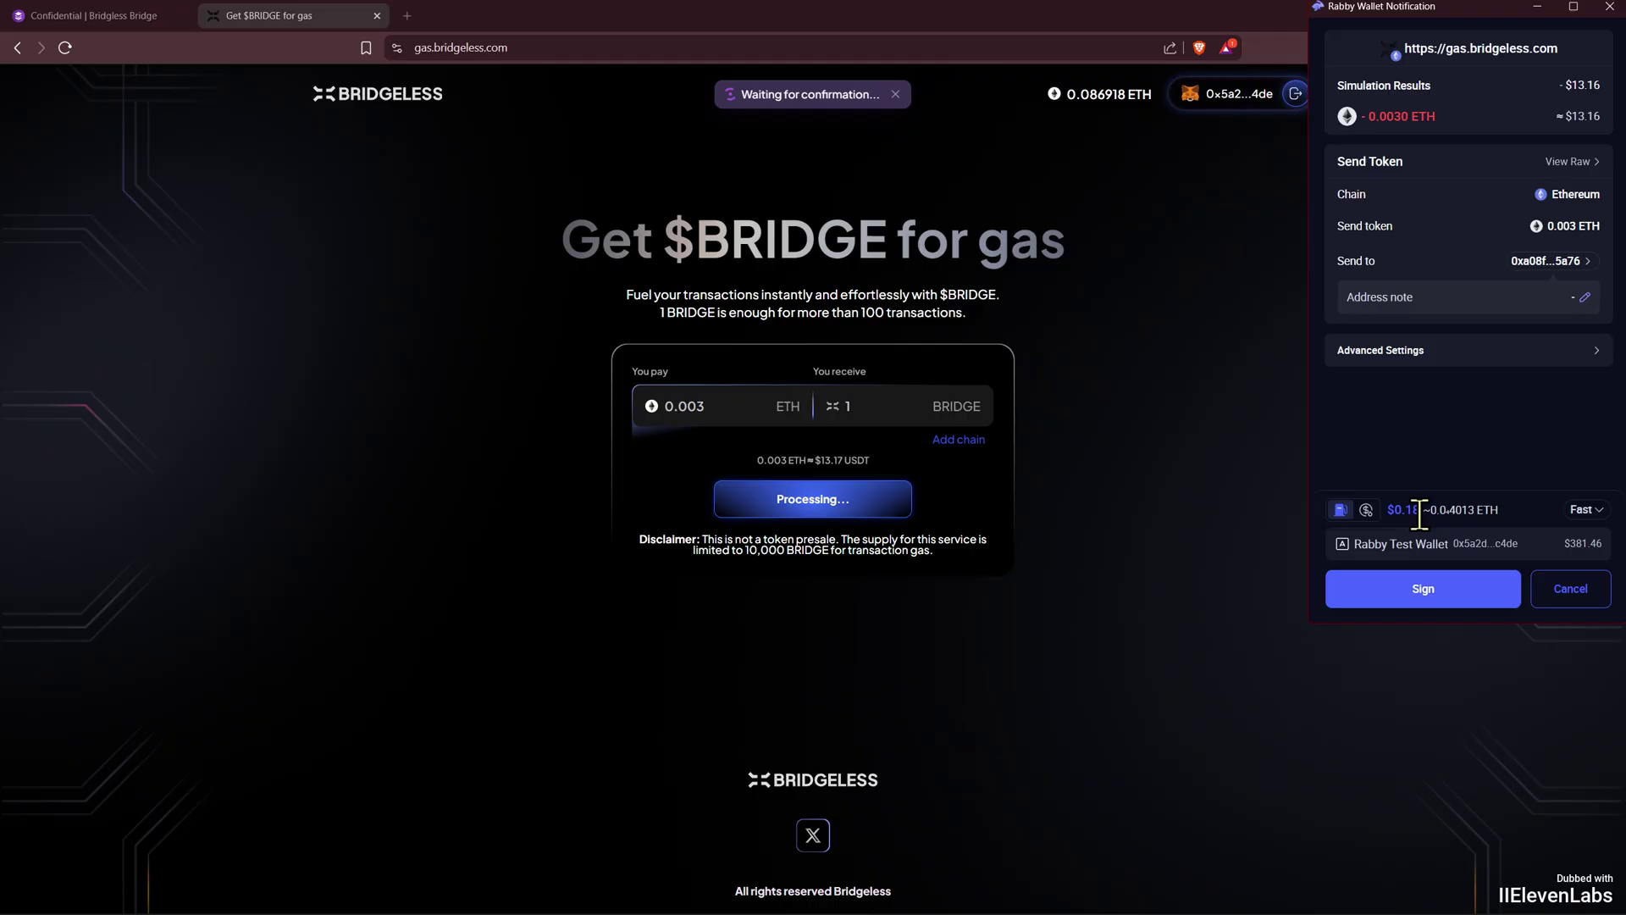
left_click(1399, 591)
left_click(1402, 586)
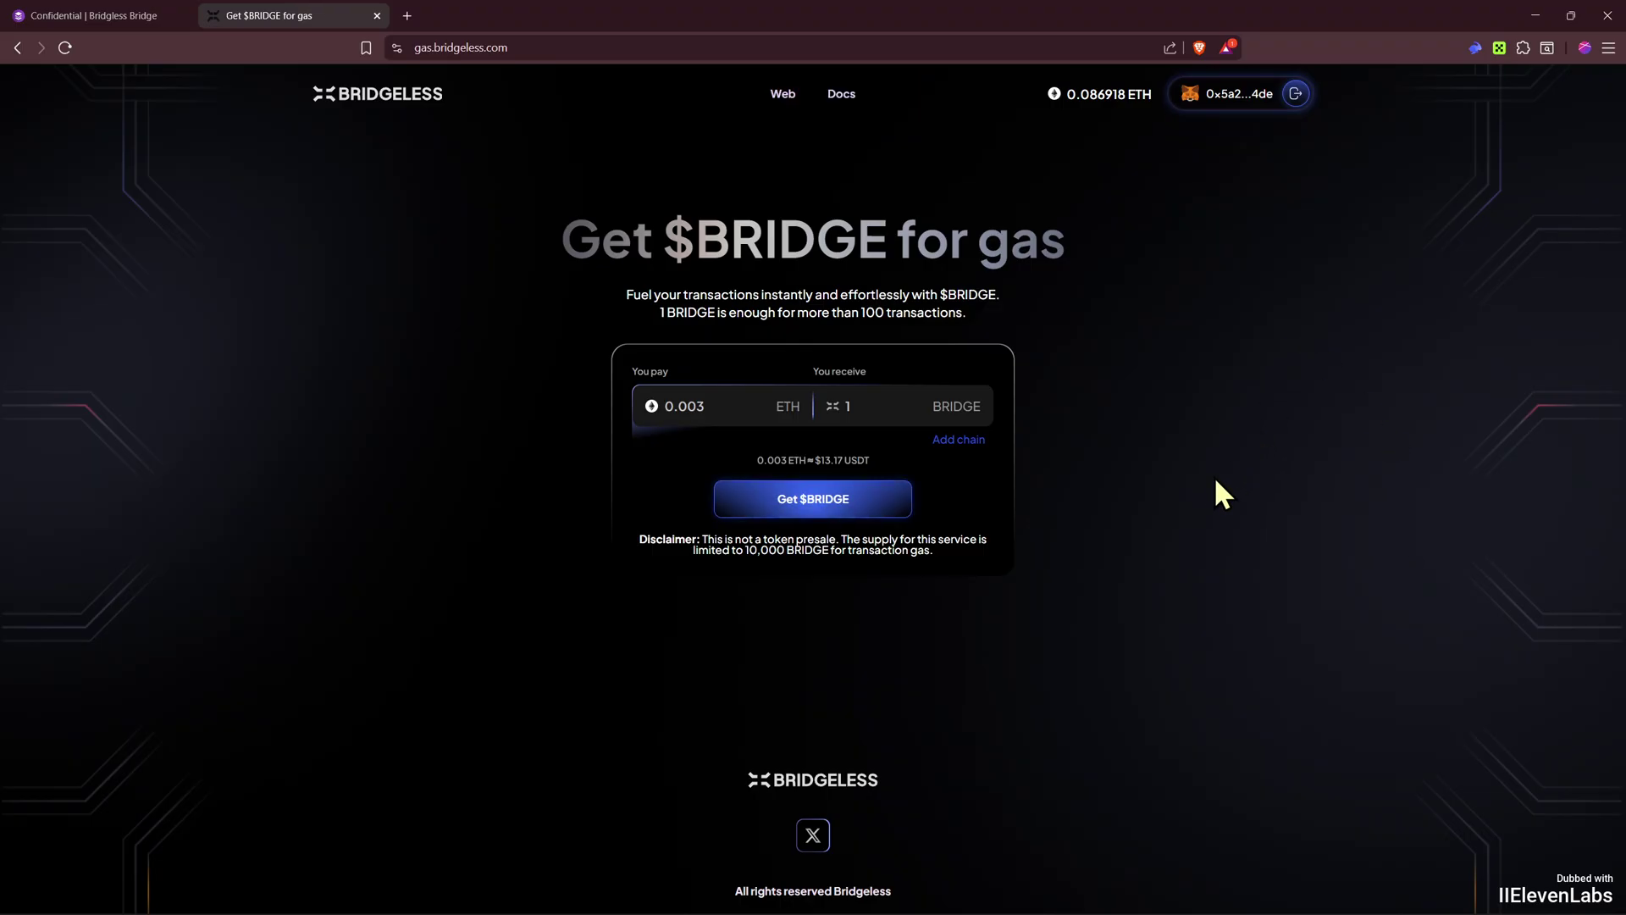
mouse_move(89, 15)
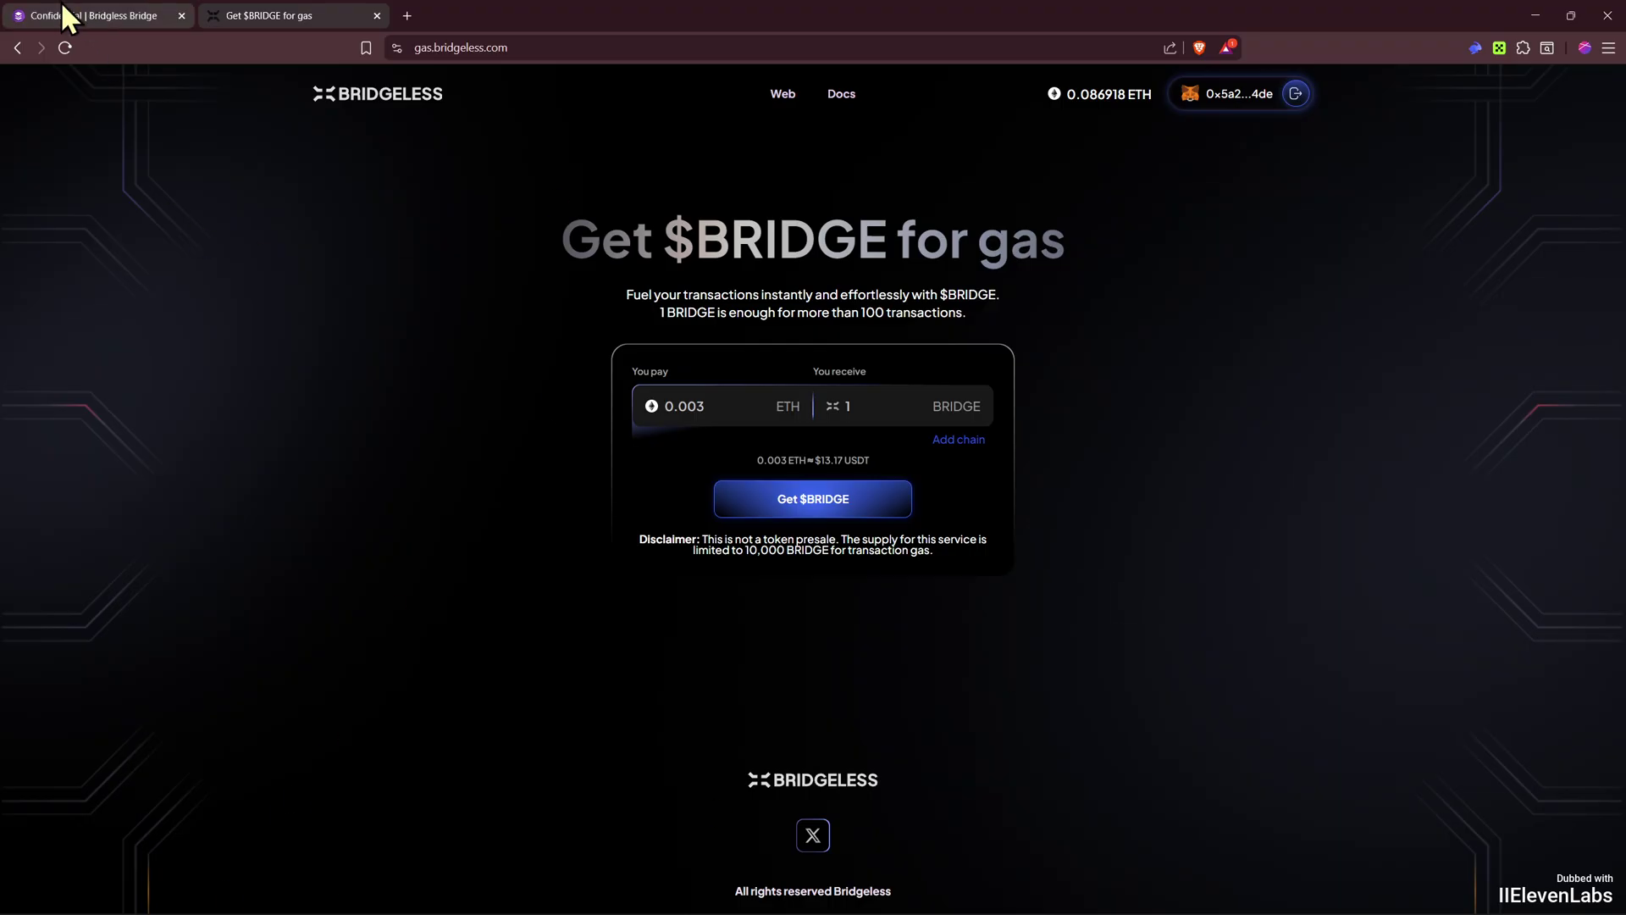
- Back on the bridge page, select BTC and enter an amount of 0.005
left_click(66, 15)
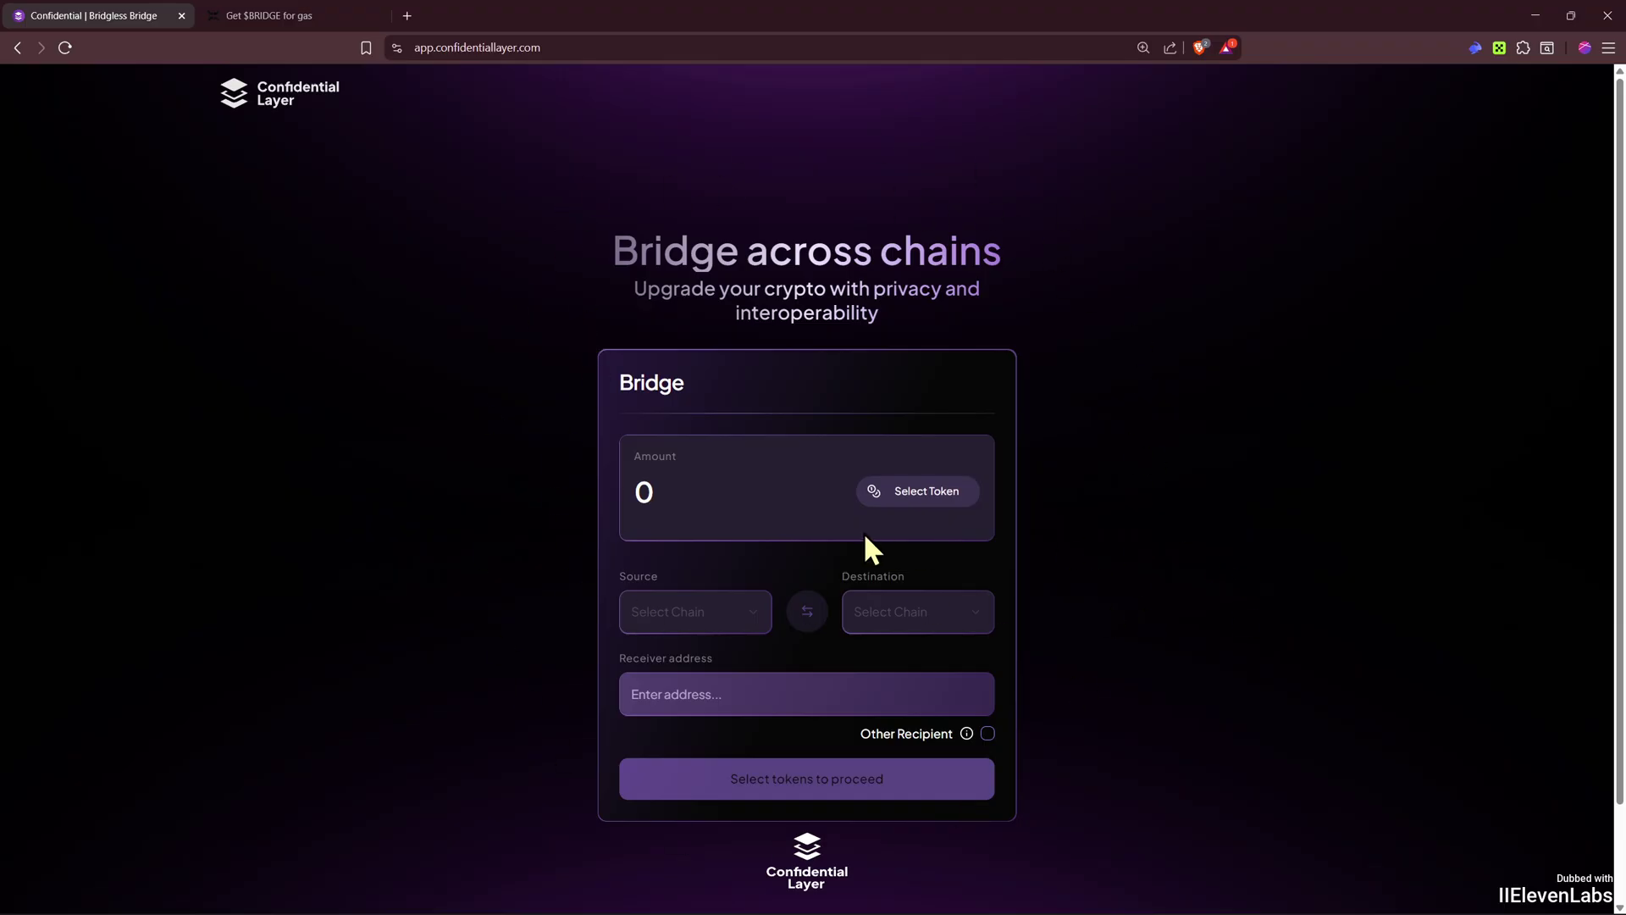
left_click(919, 499)
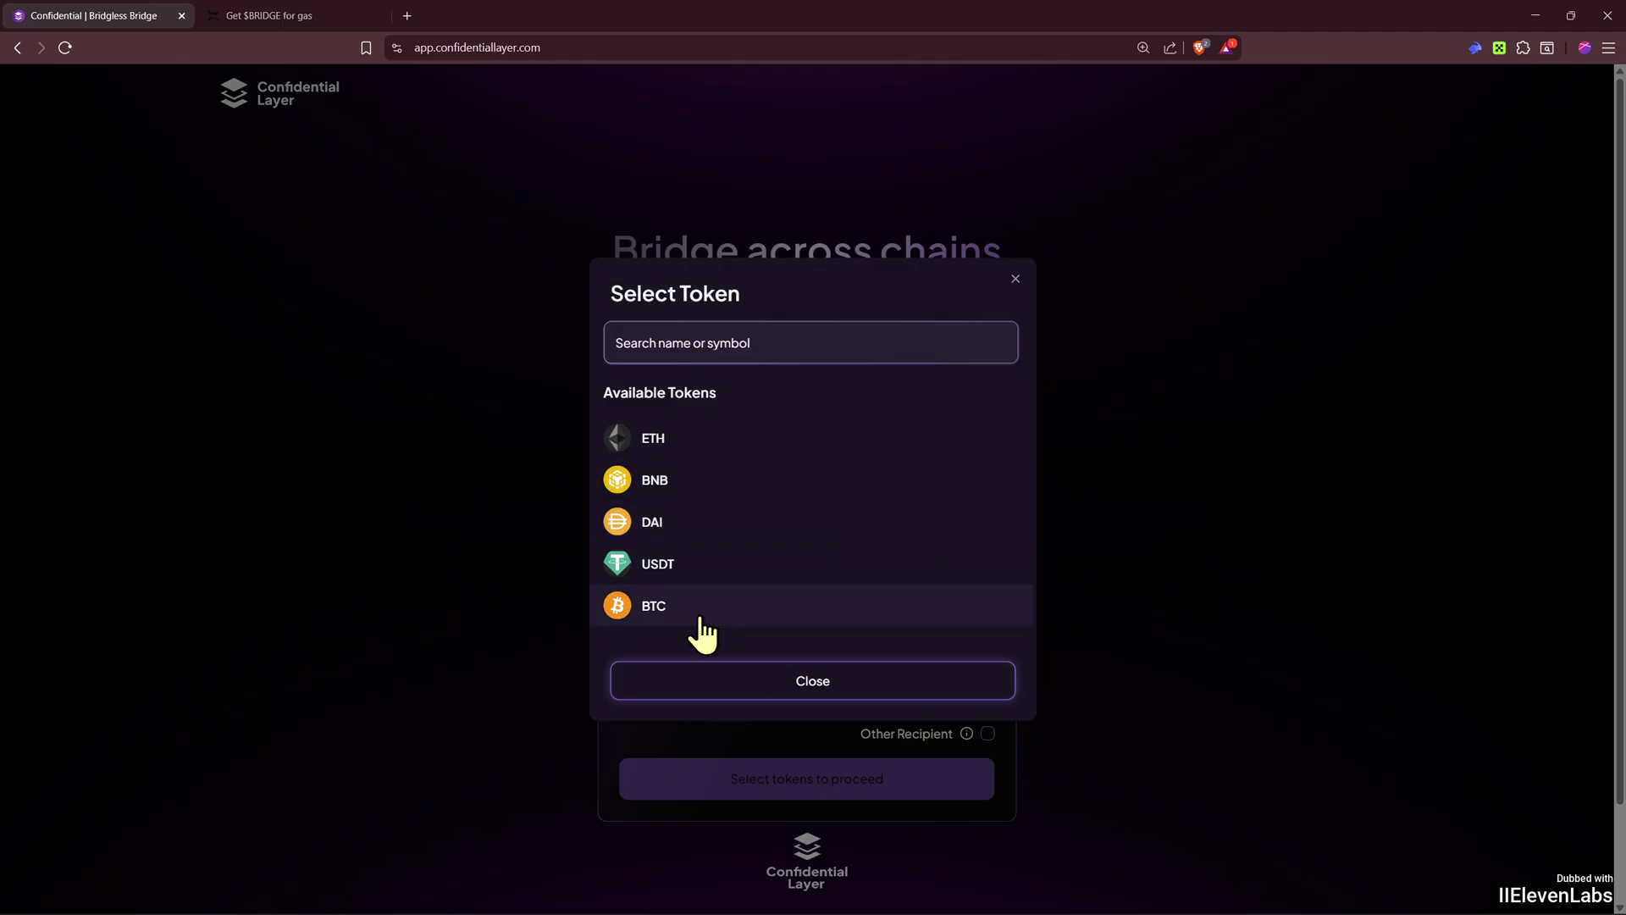
left_click(755, 617)
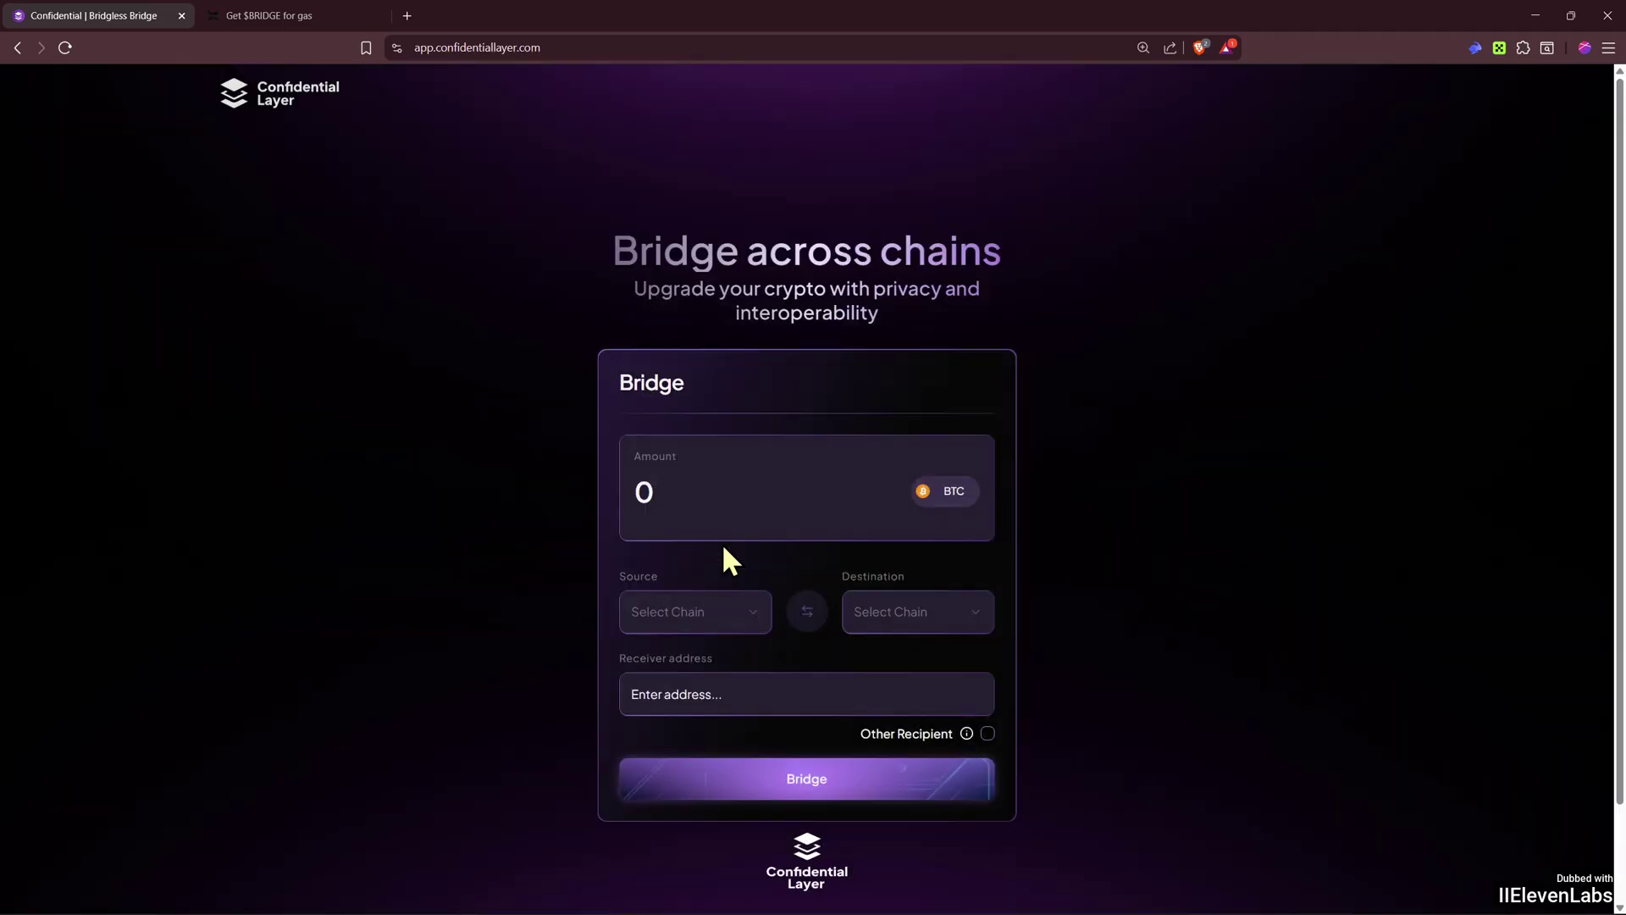
left_click(702, 501)
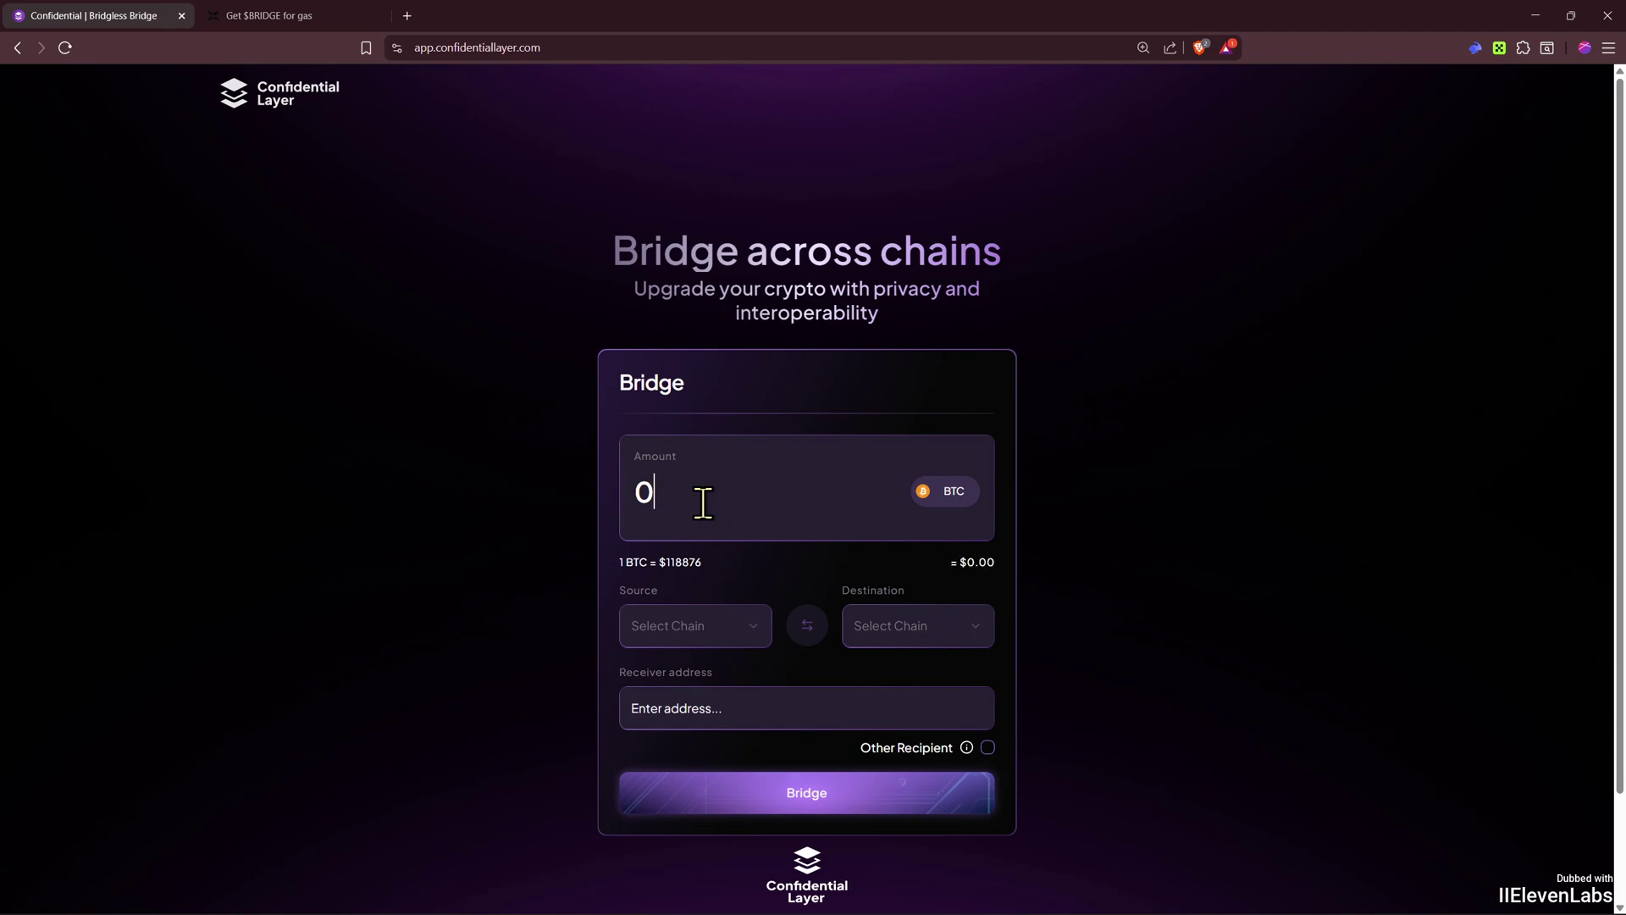
type(".005")
- Set the source chain to Bitcoin and the destination chain to Bridgeless
scroll(790, 533, "down", 2)
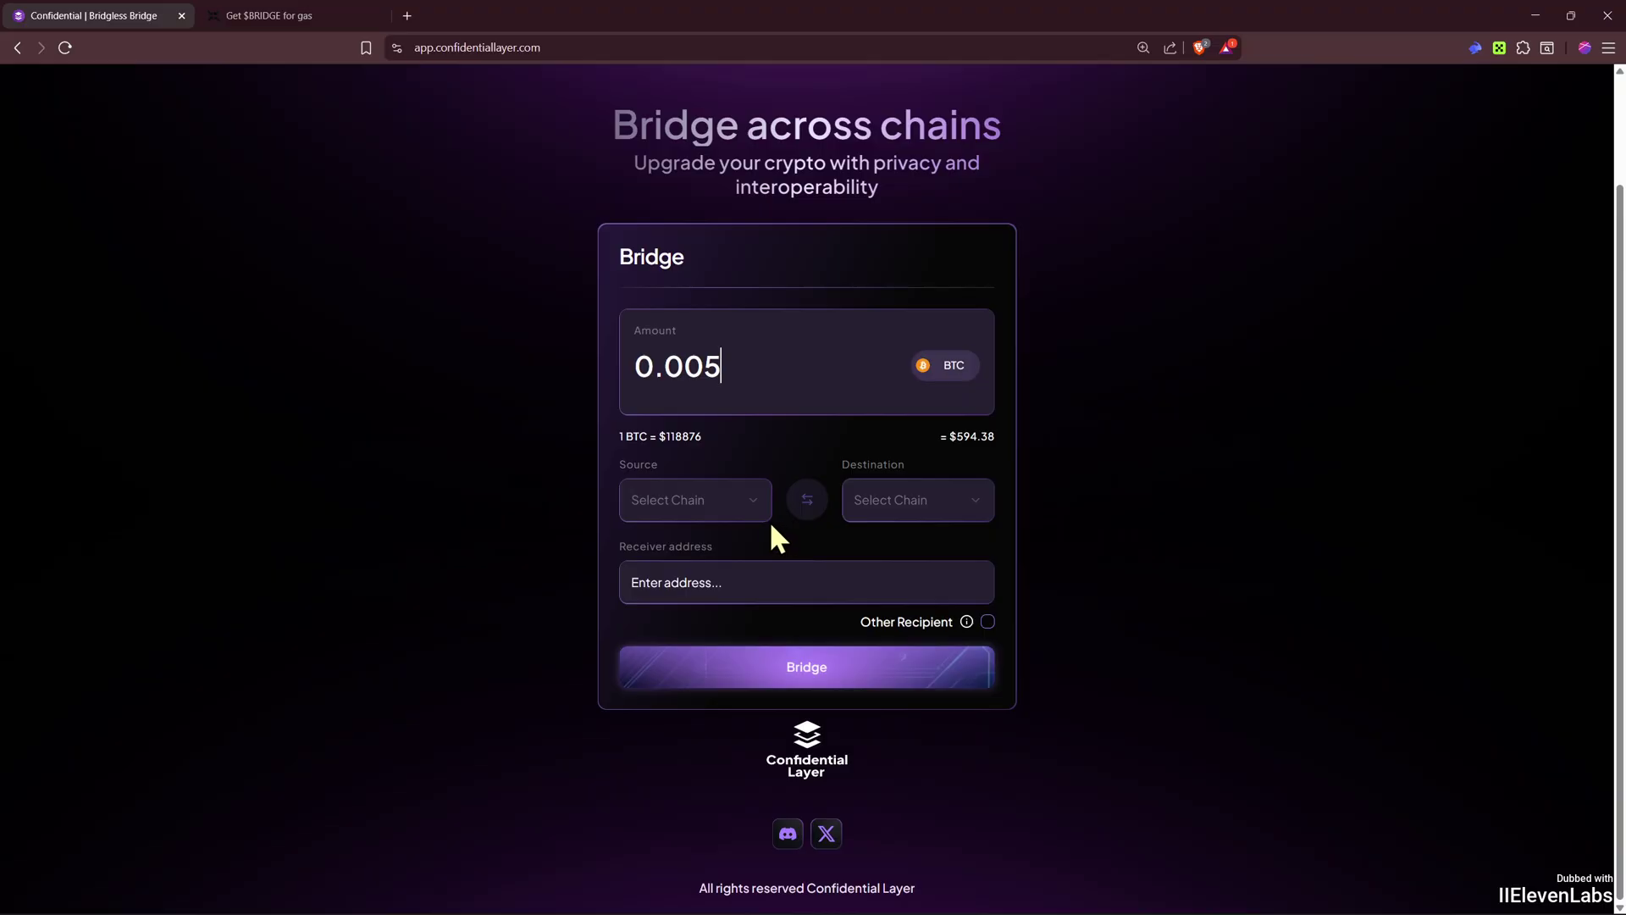
left_click(737, 500)
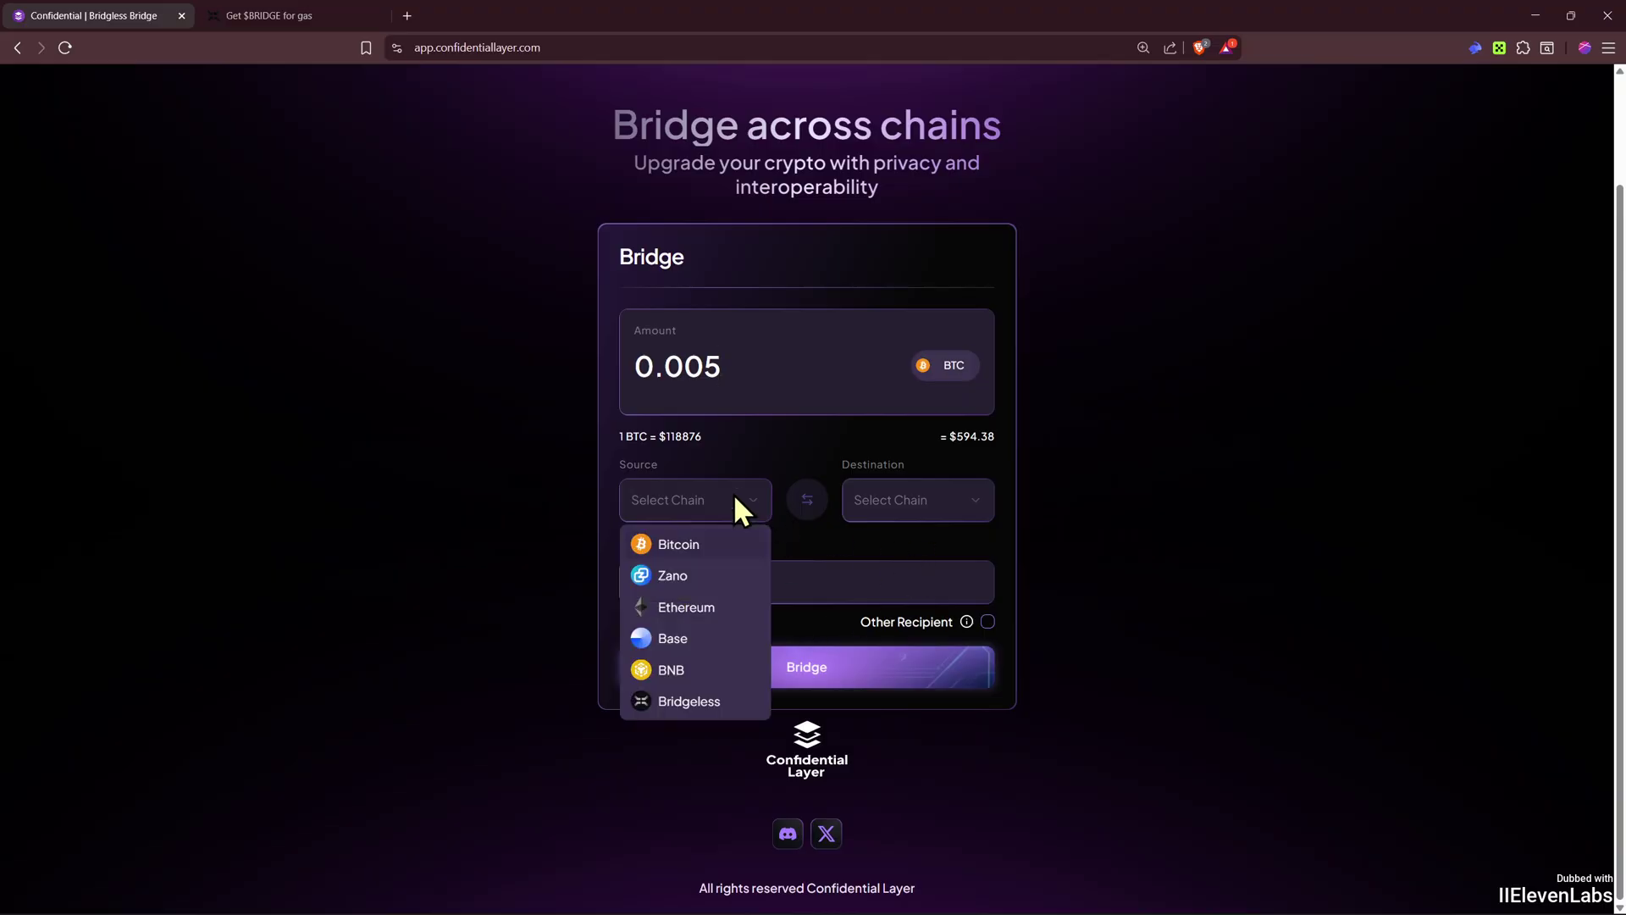
left_click(678, 546)
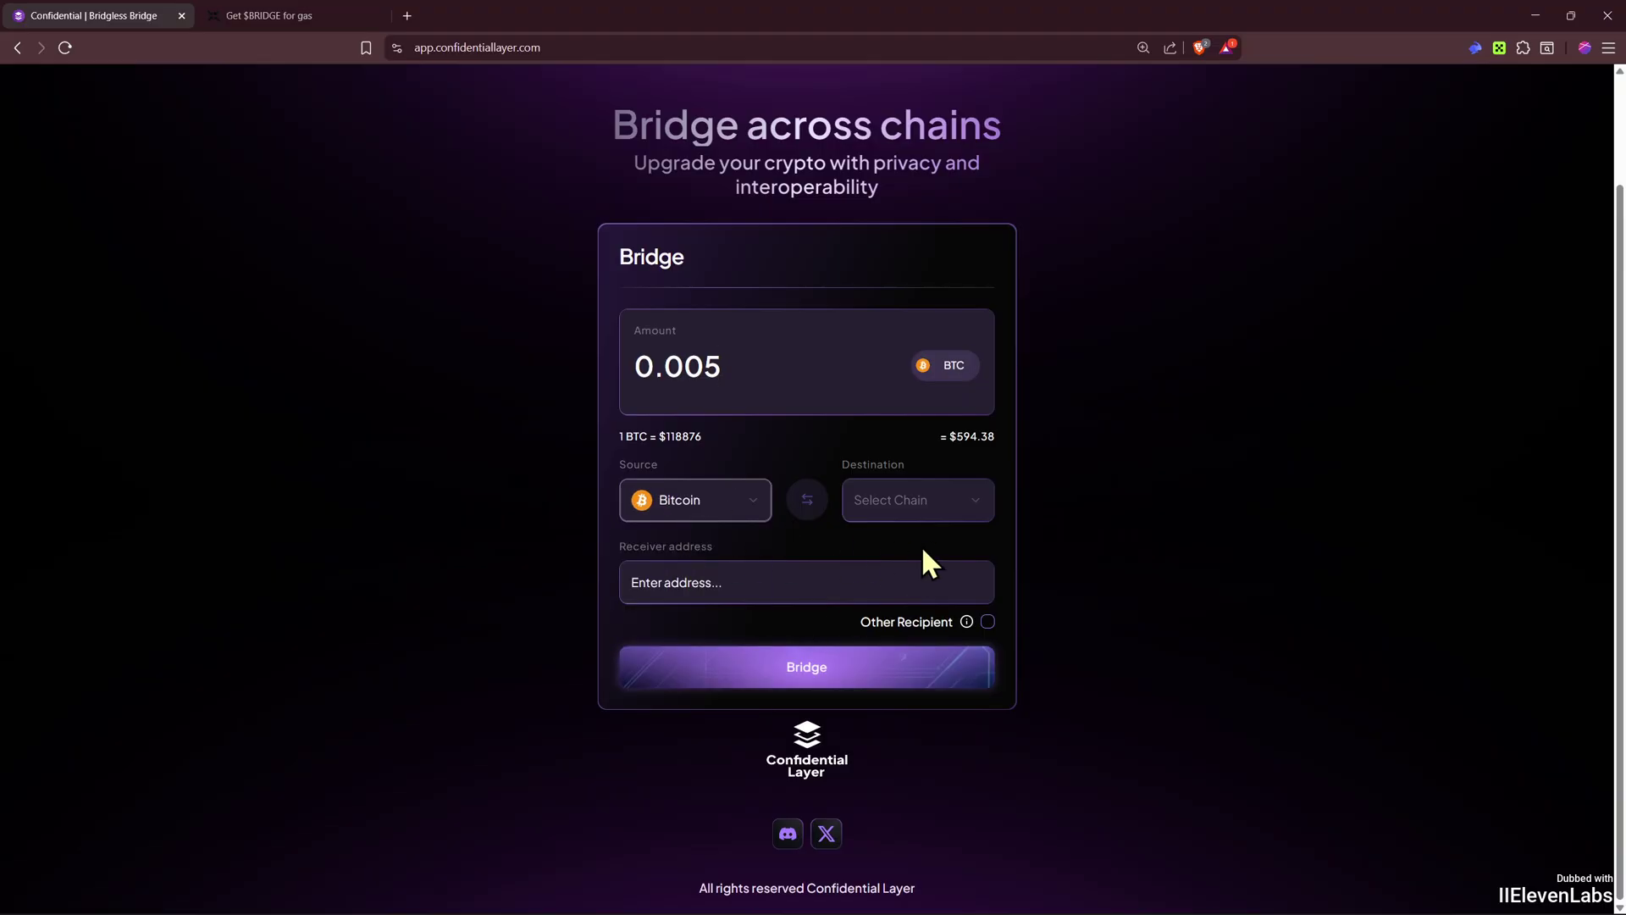
left_click(960, 508)
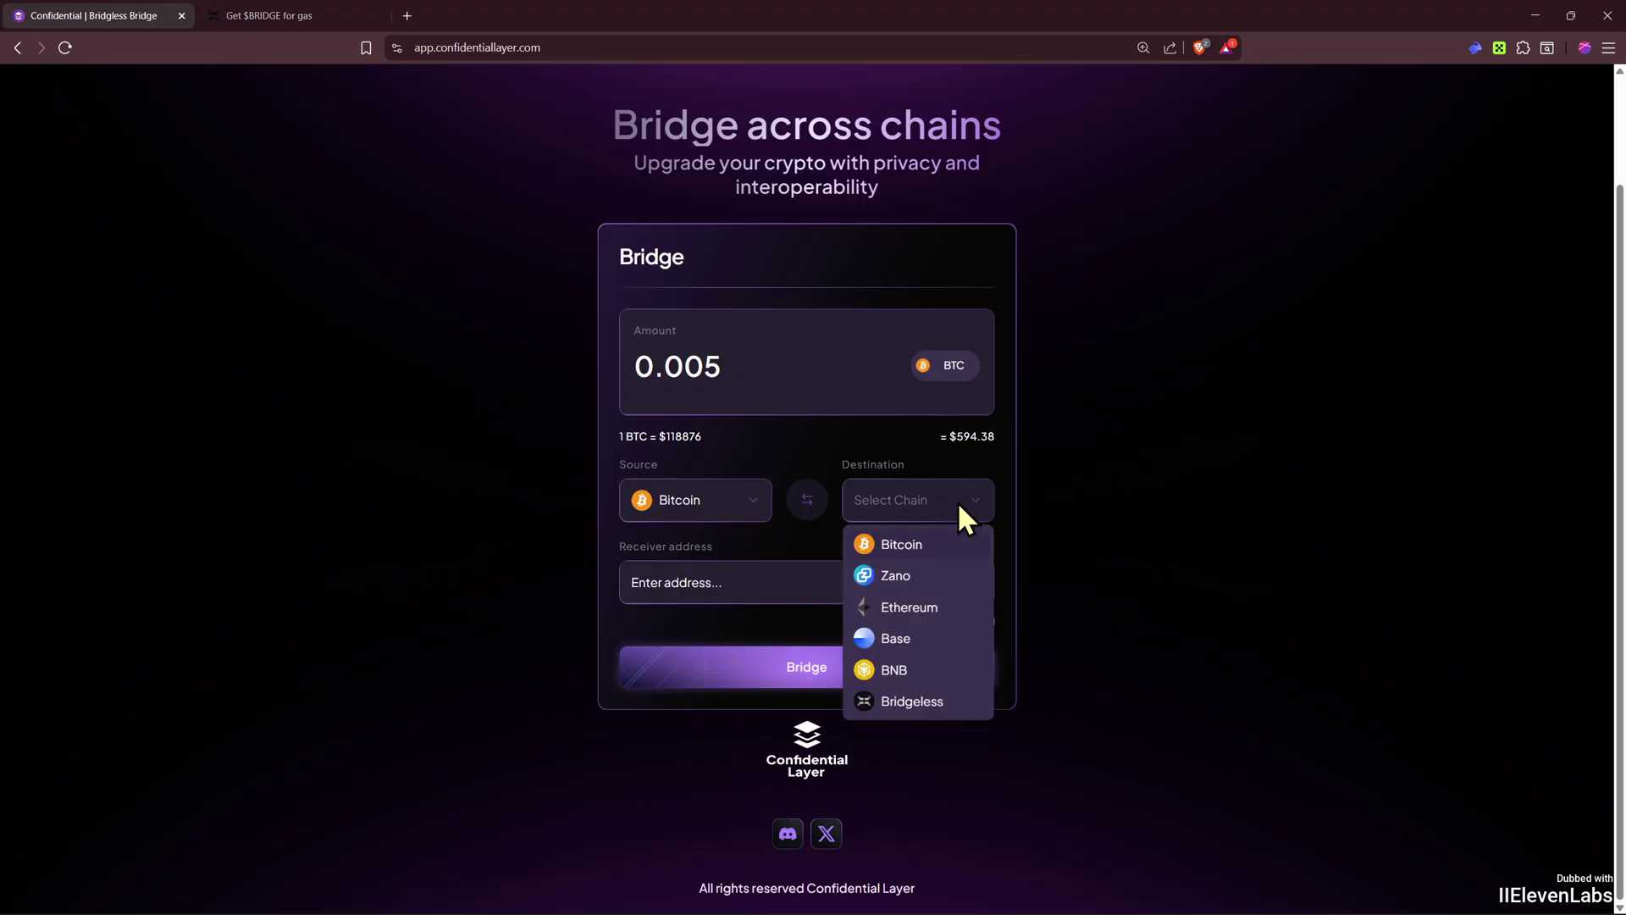
left_click(907, 702)
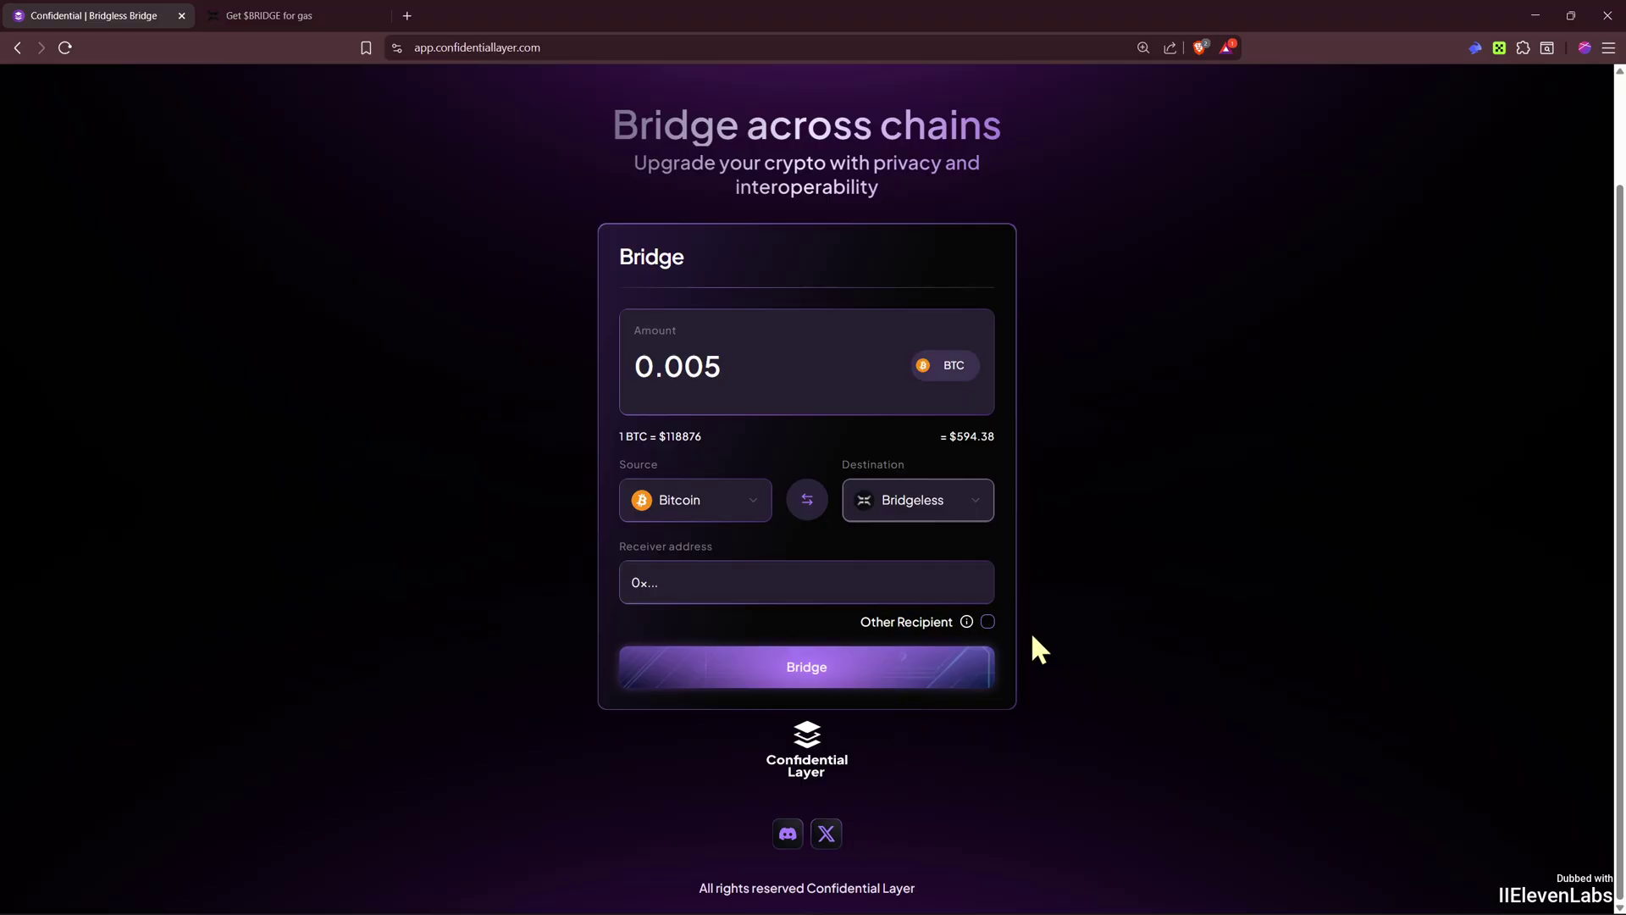
scroll(862, 620, "up", 2)
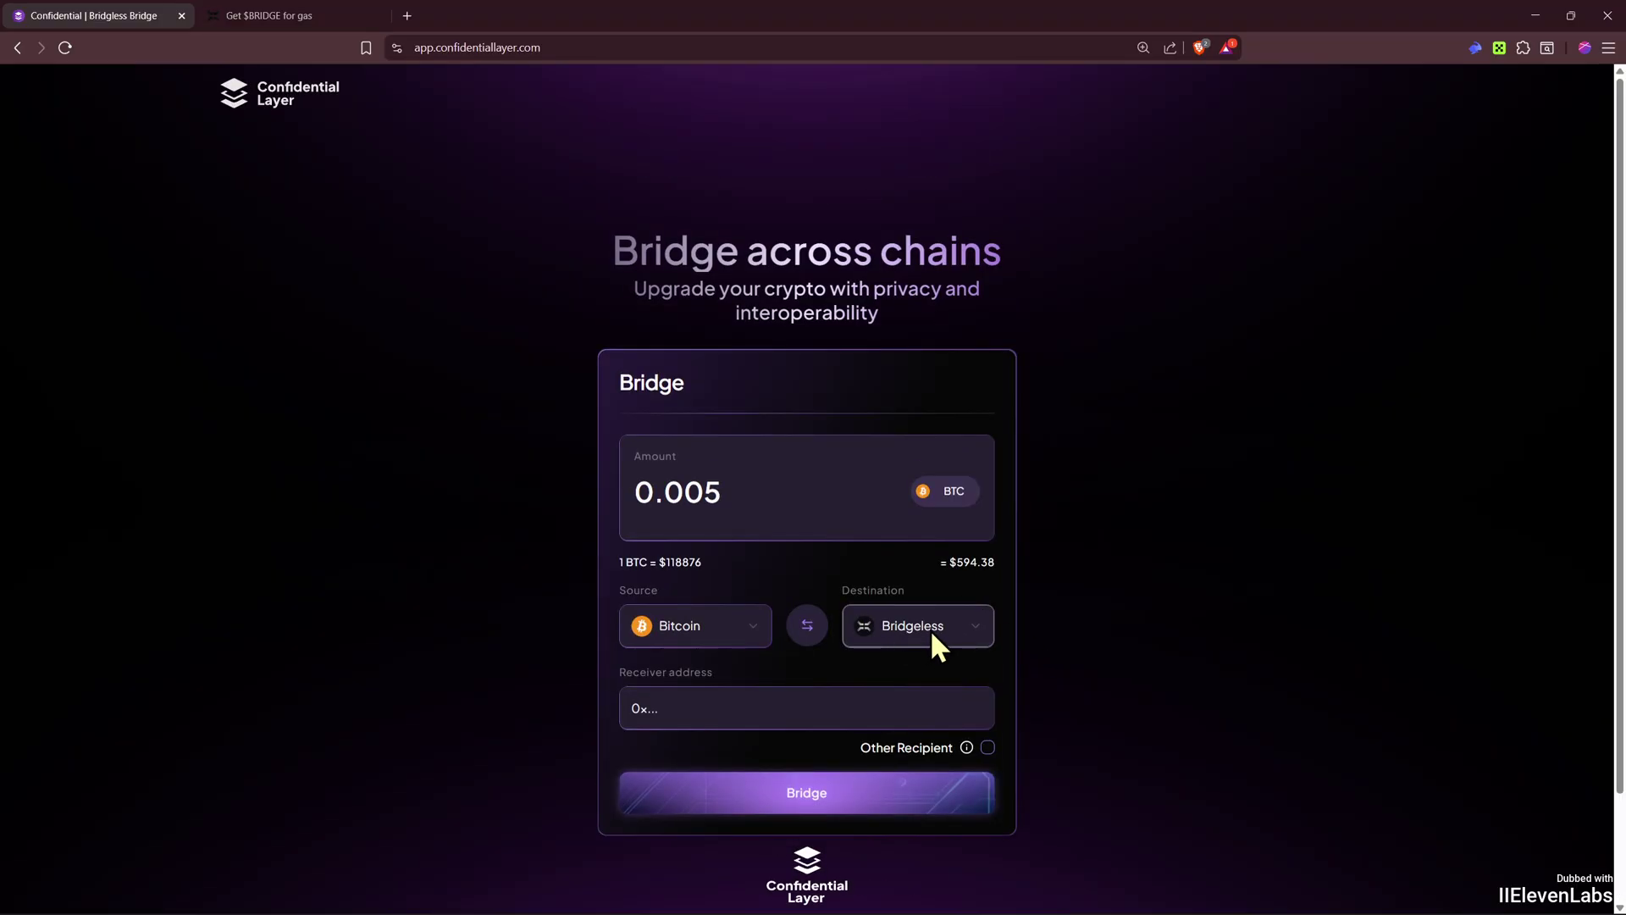
- Paste the Rabby address as the receiver address and start the bridge to review its steps
left_click(1475, 53)
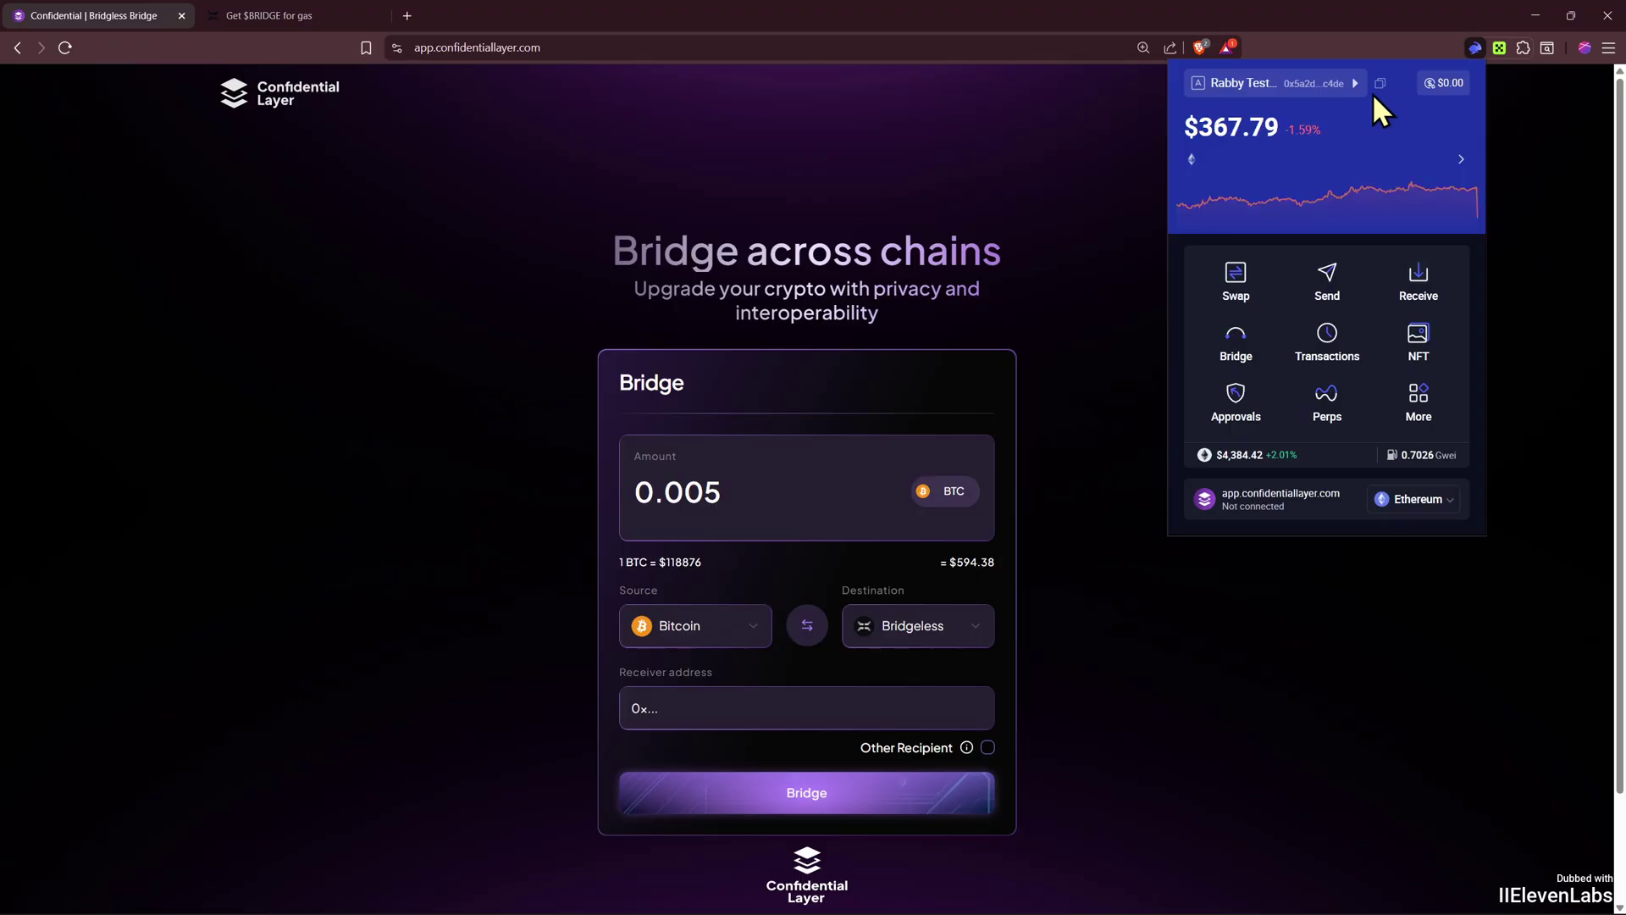
left_click(1381, 85)
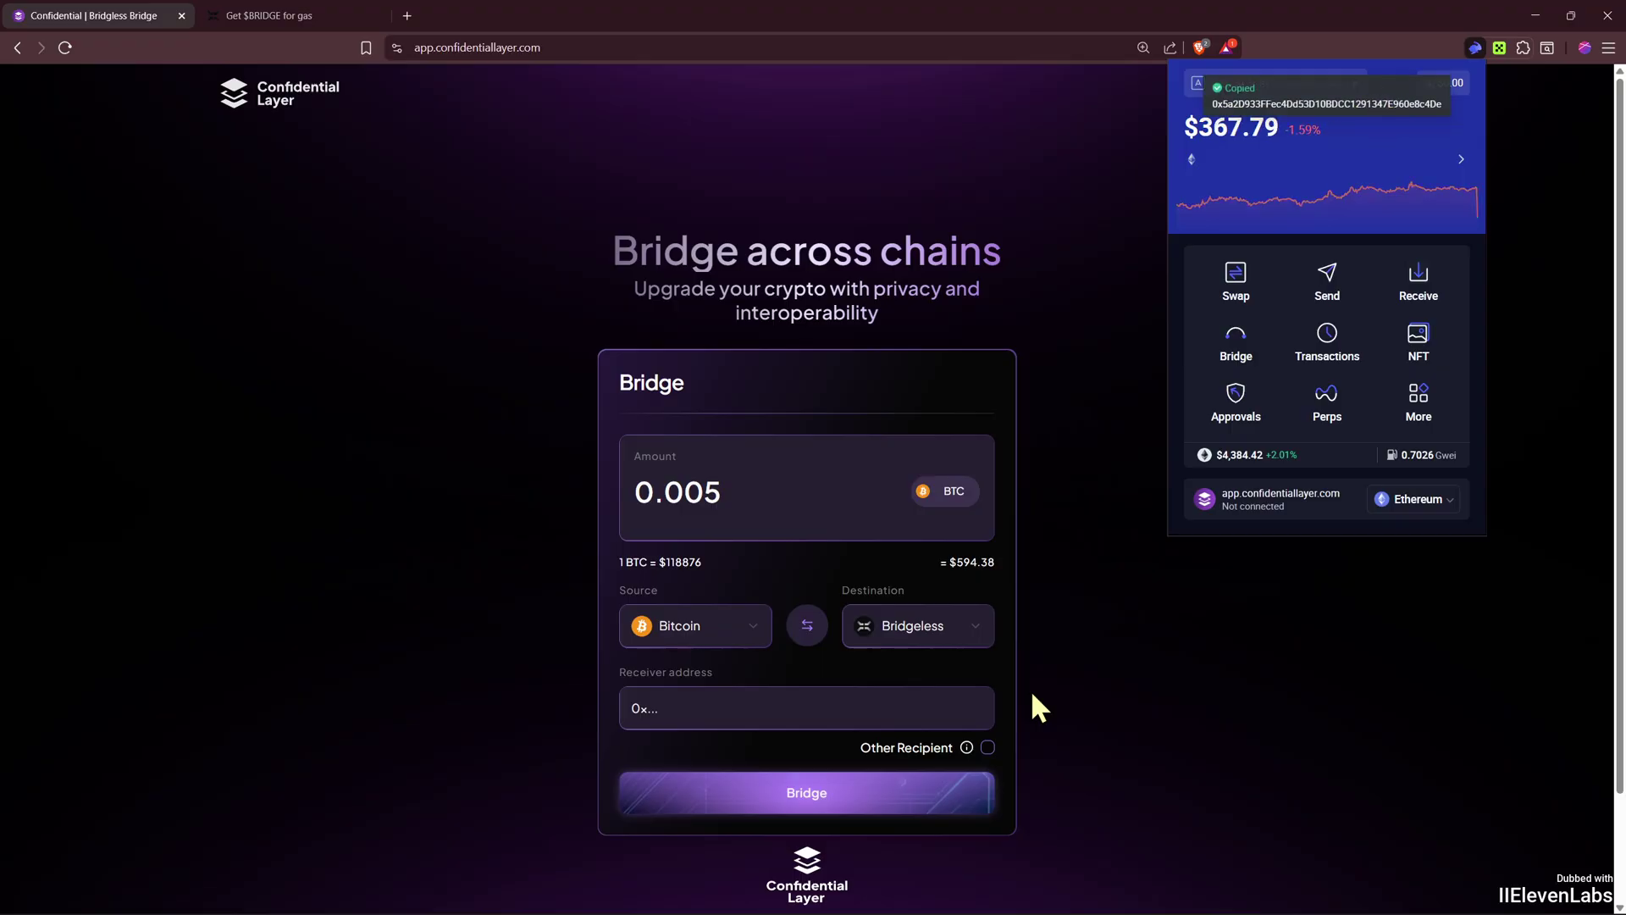
left_click(734, 710)
key("ctrl+v")
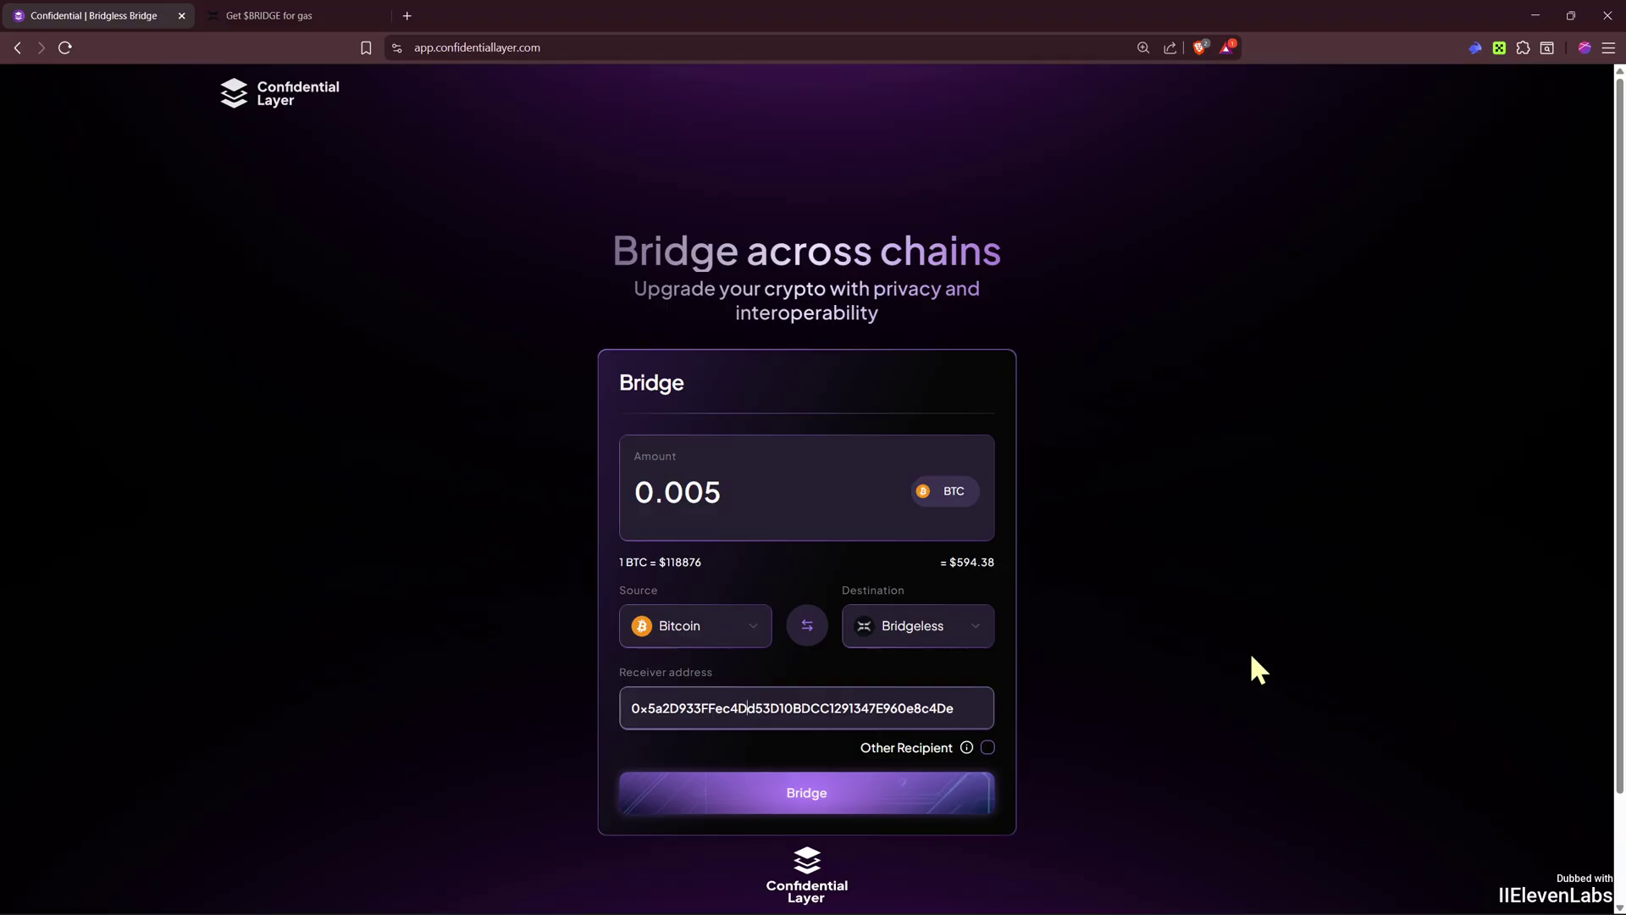
left_click(799, 796)
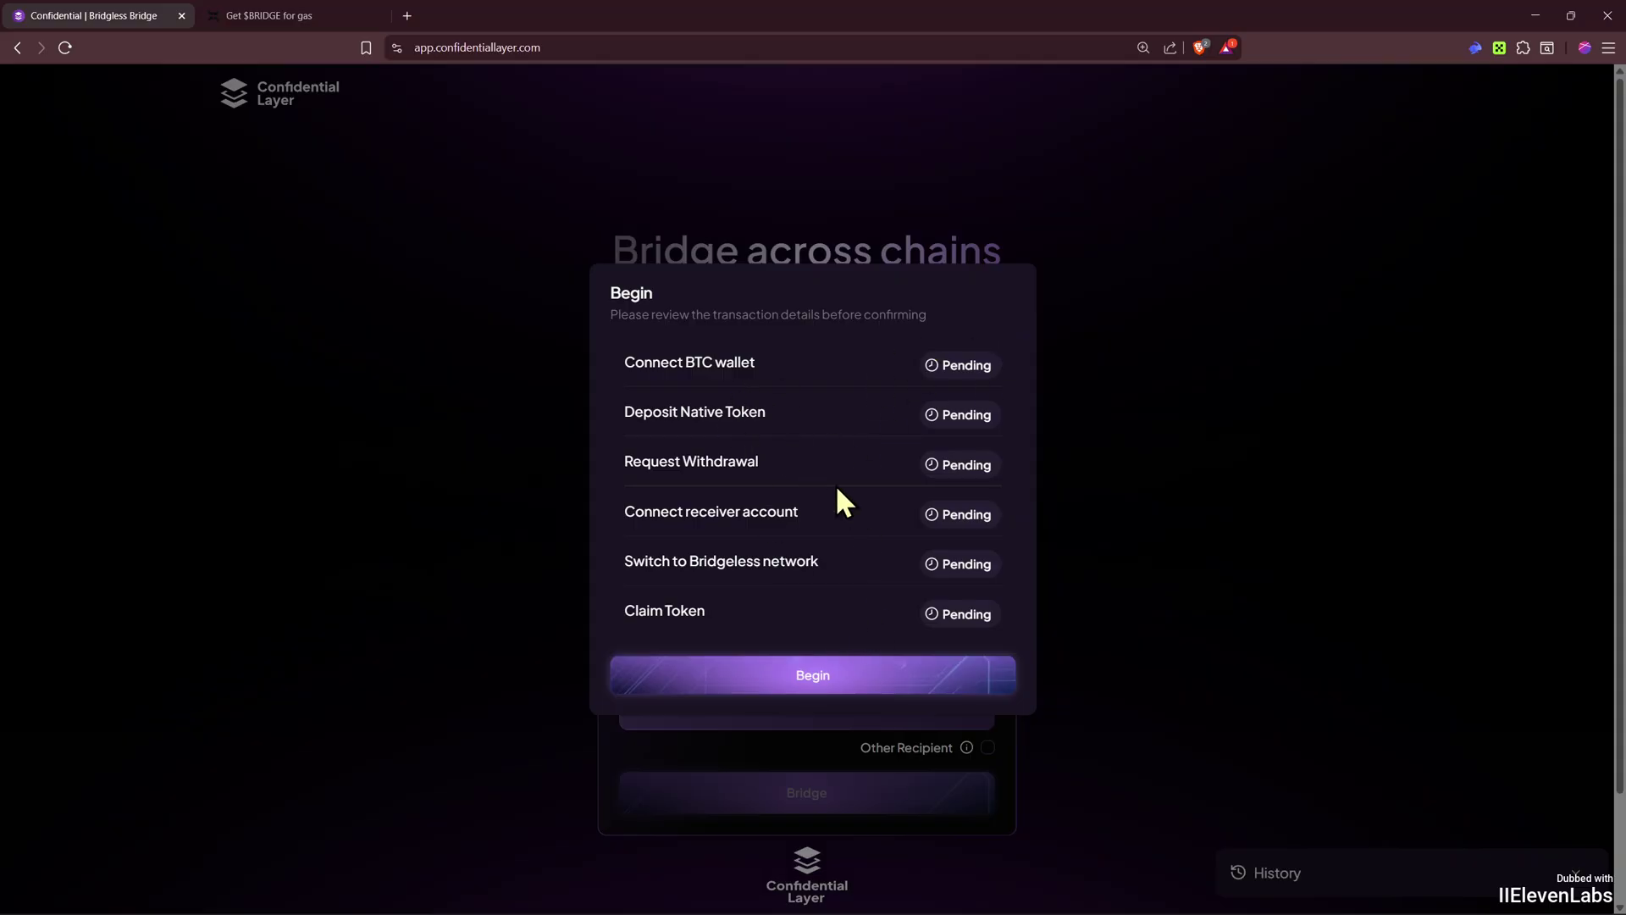
- Begin the bridging steps and approve OKX Wallet as the connected BTC wallet
left_click(803, 682)
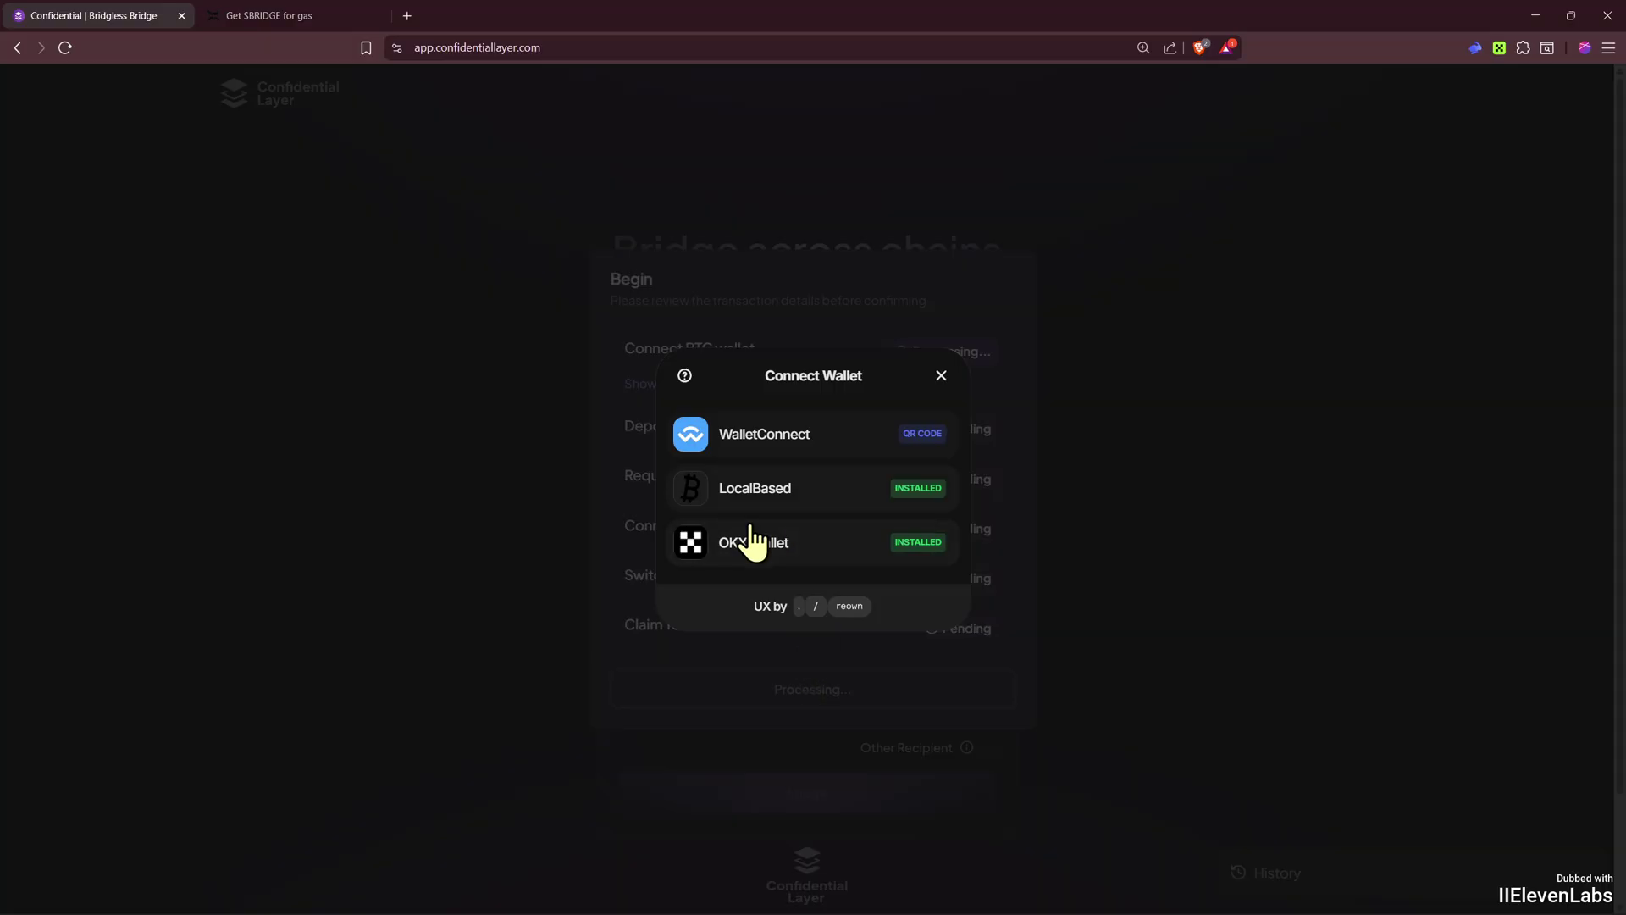
left_click(801, 552)
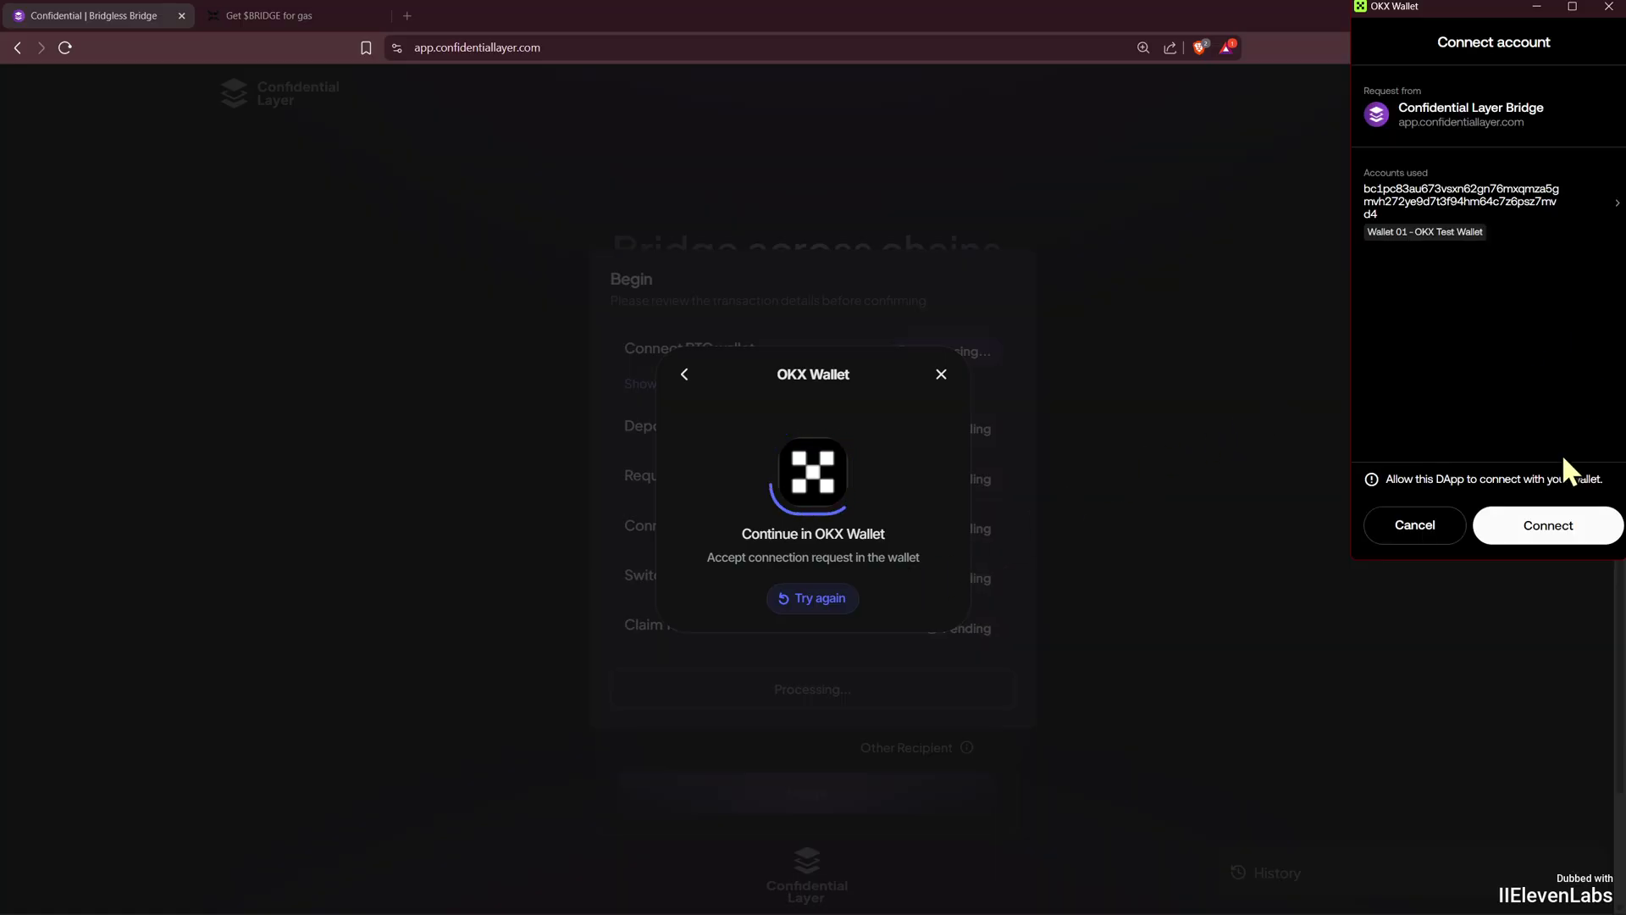
left_click(1537, 526)
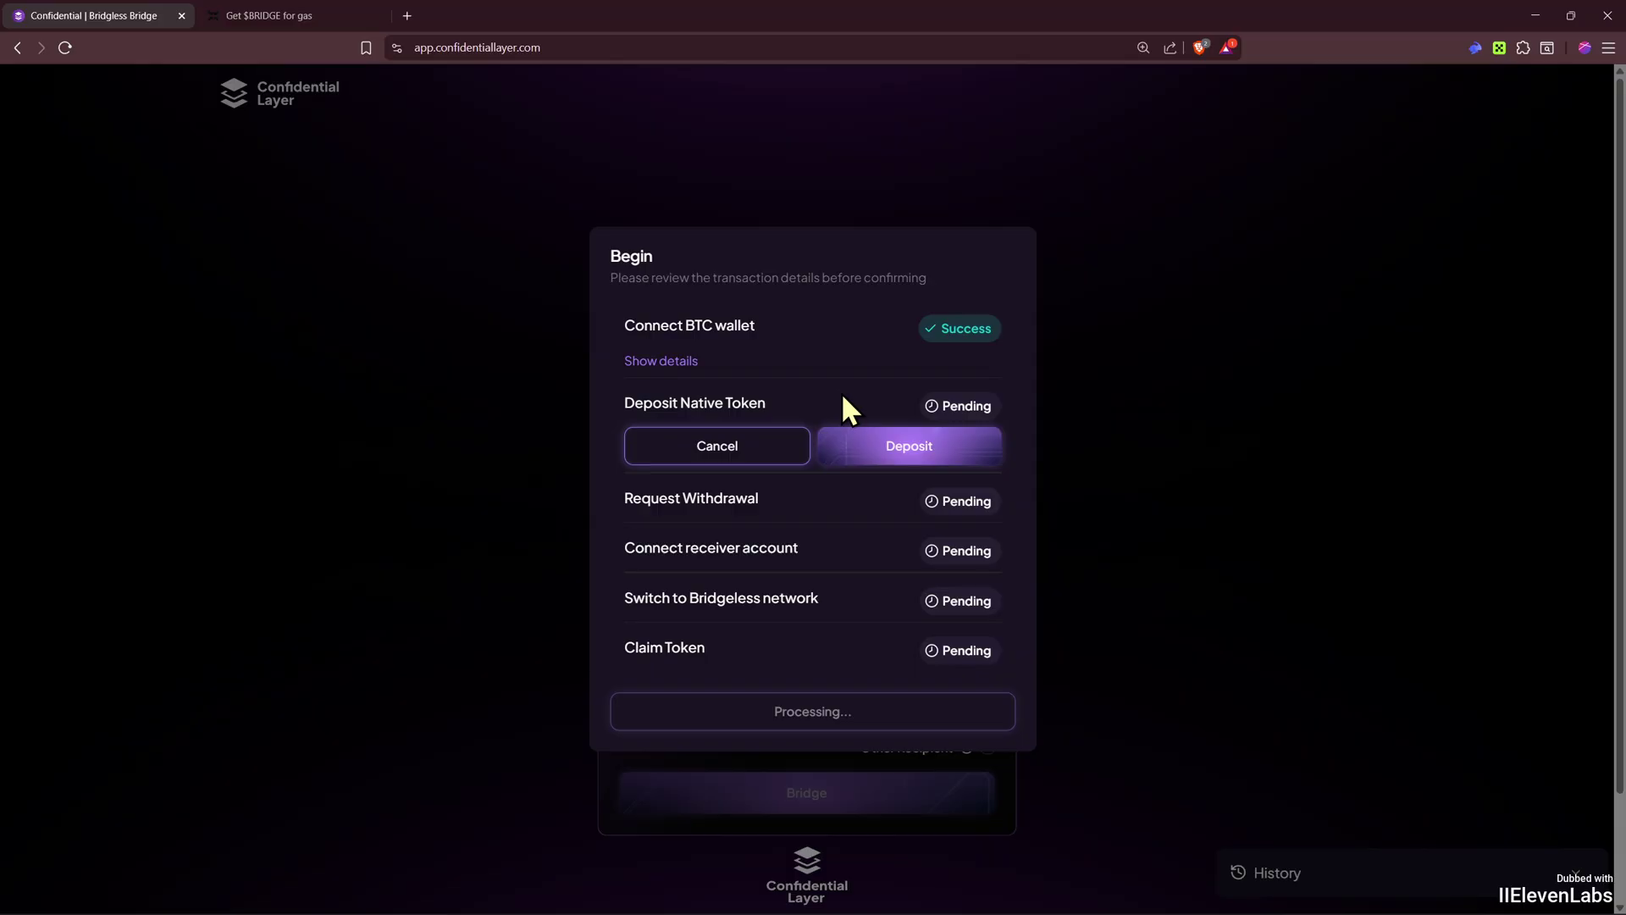
- Deposit the native BTC, check its details, and open the deposit transaction in a background tab
left_click(904, 465)
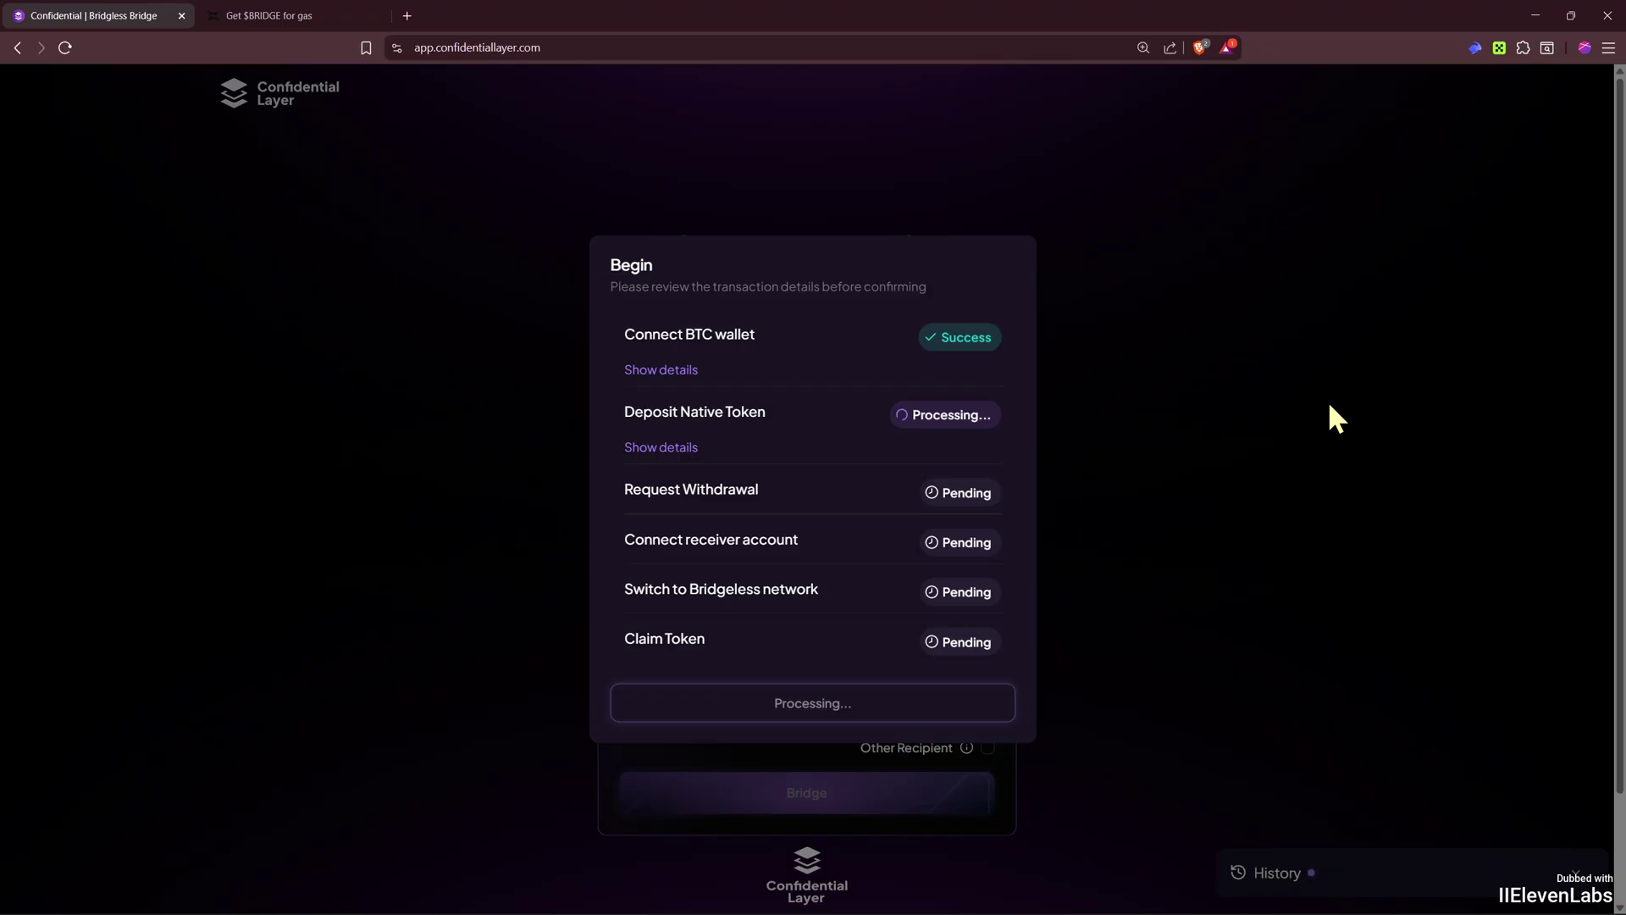
left_click(678, 449)
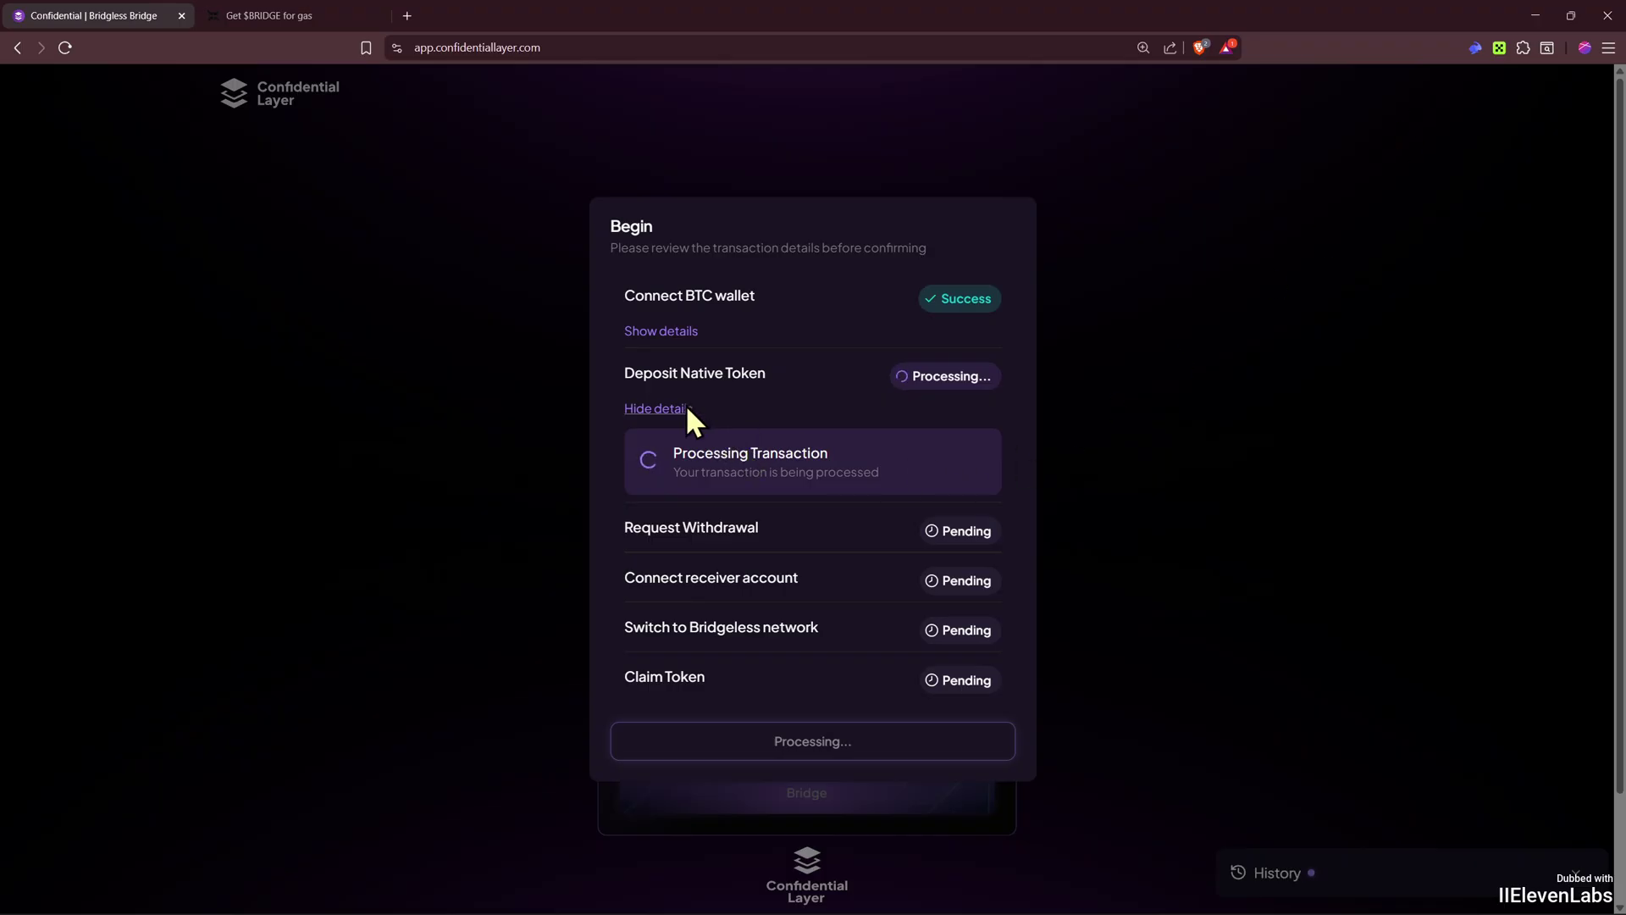
left_click(663, 408)
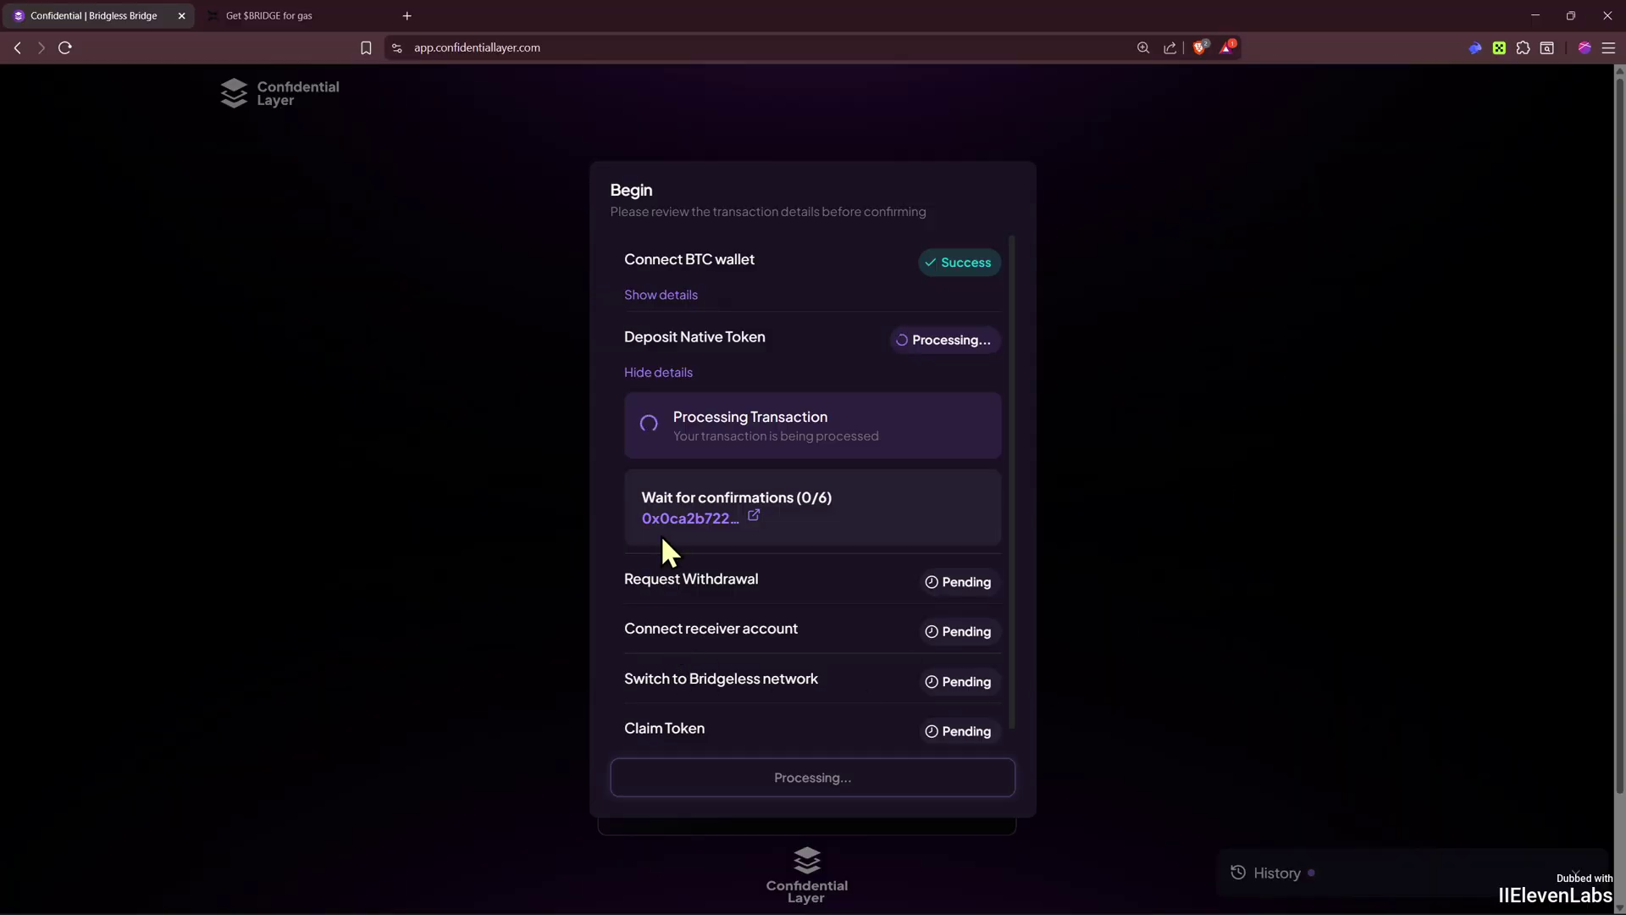
middle_click(696, 520)
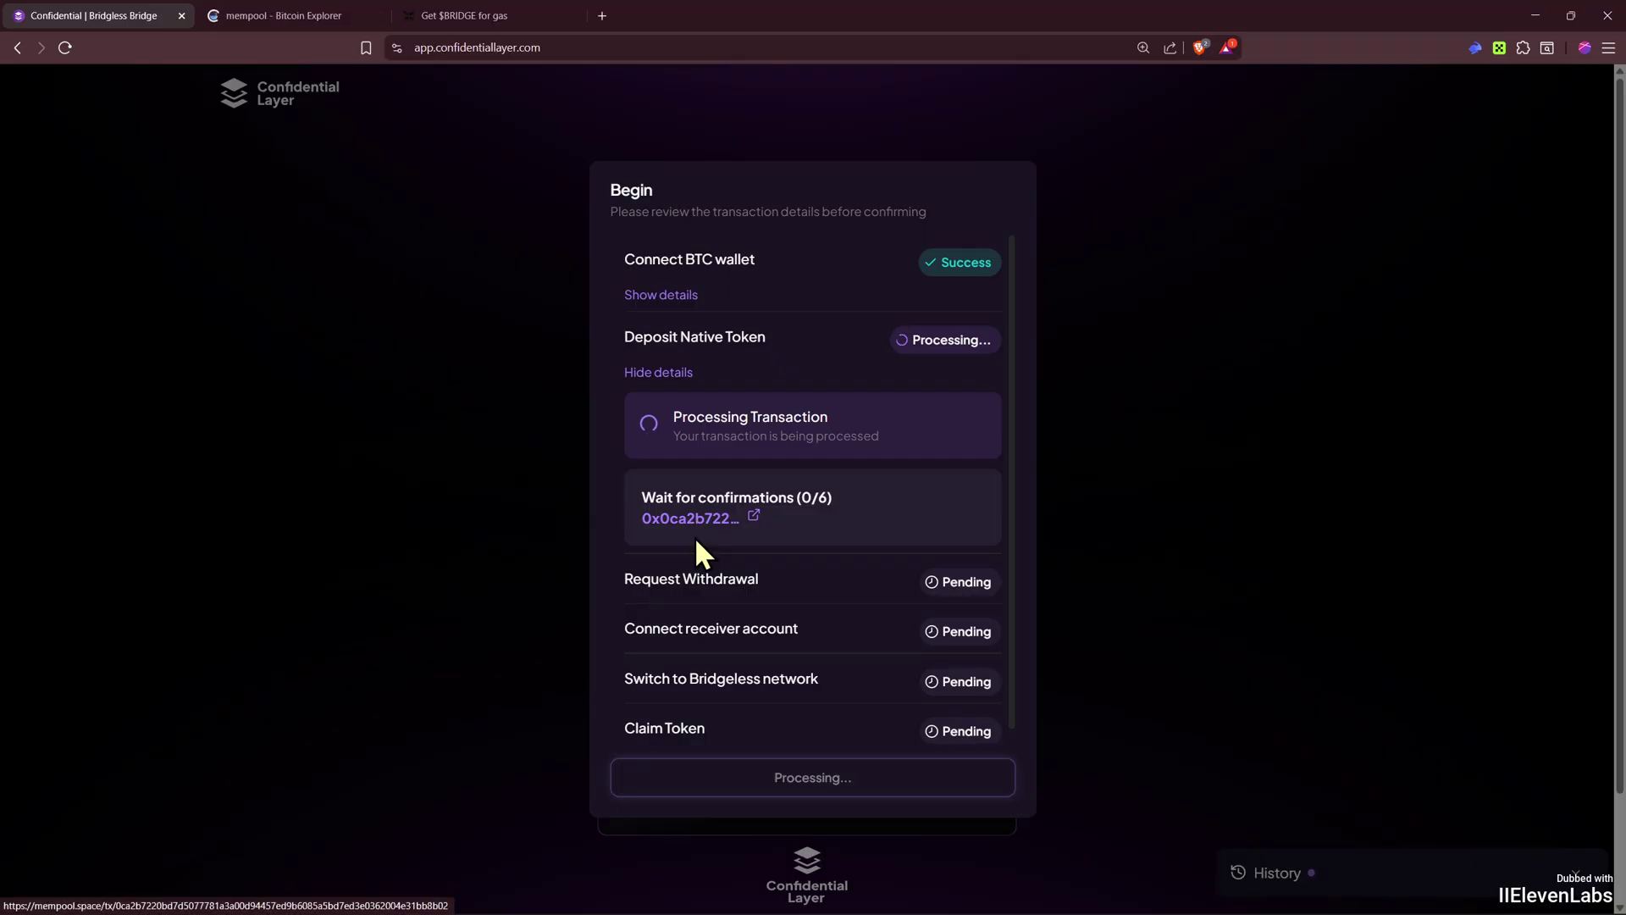
left_click(350, 10)
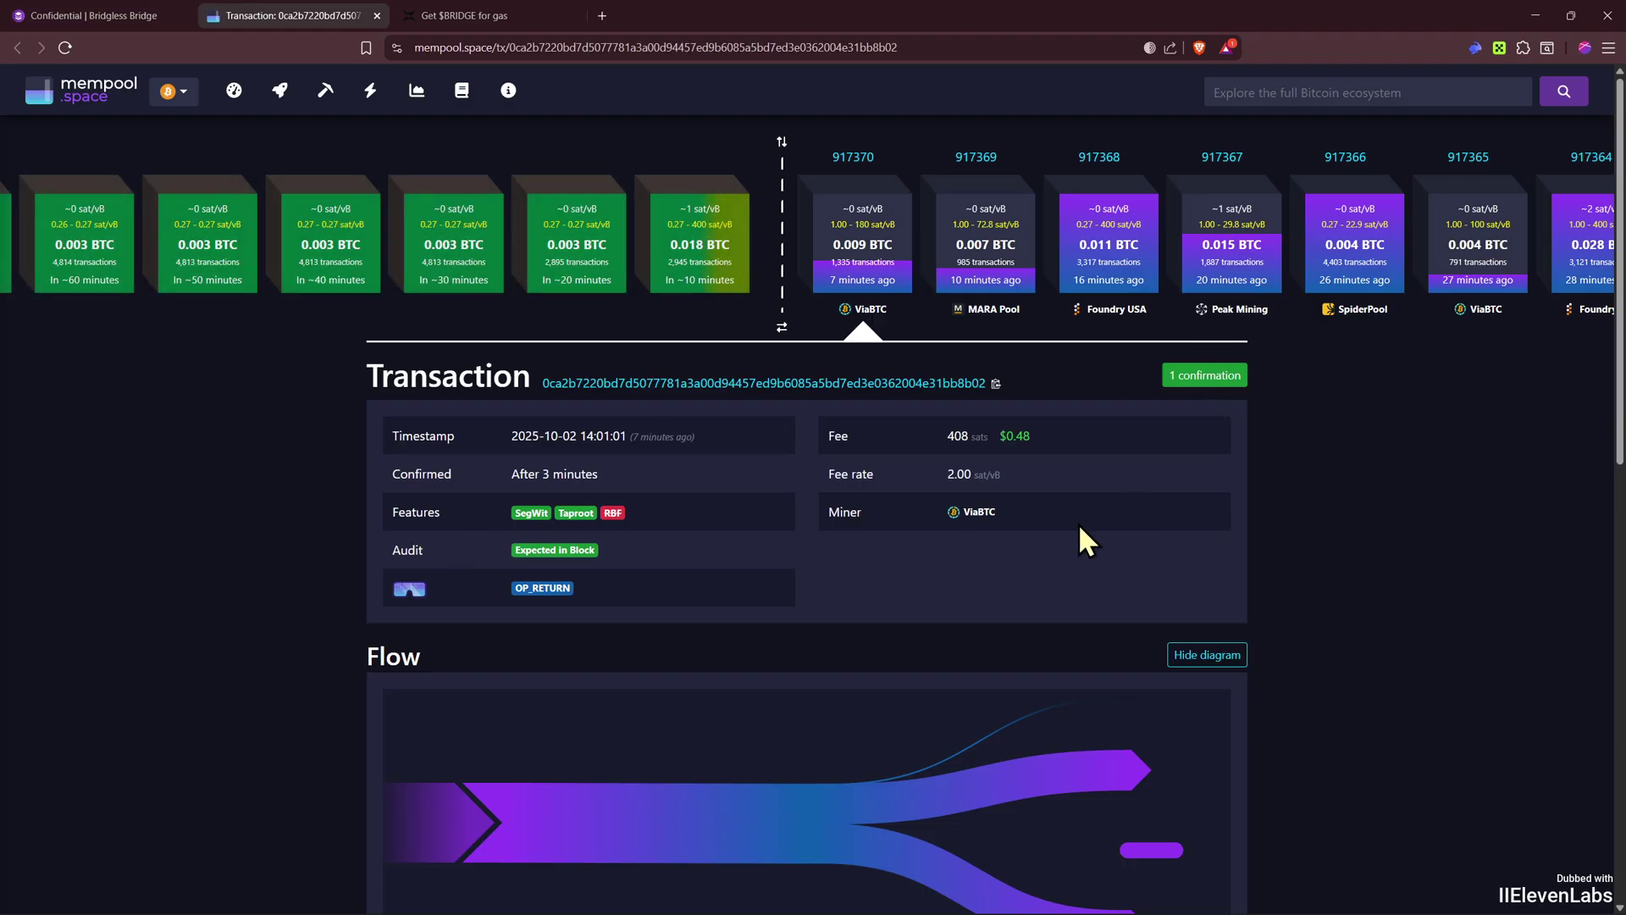
scroll(1089, 550, "down", 1)
scroll(1089, 555, "down", 1)
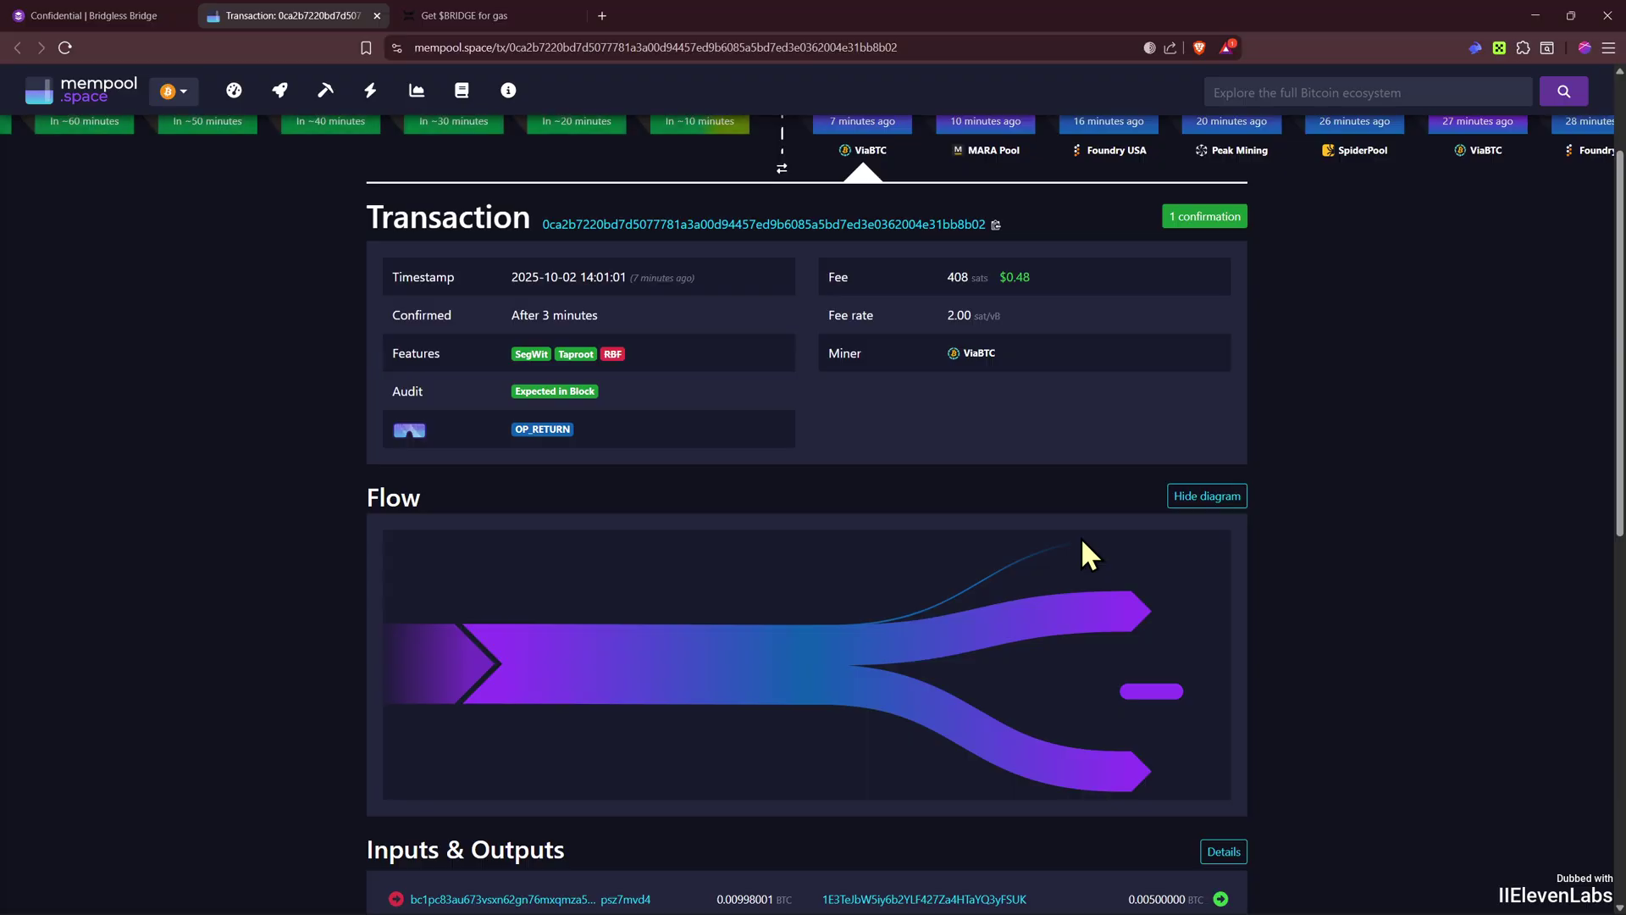
scroll(1088, 555, "up", 1)
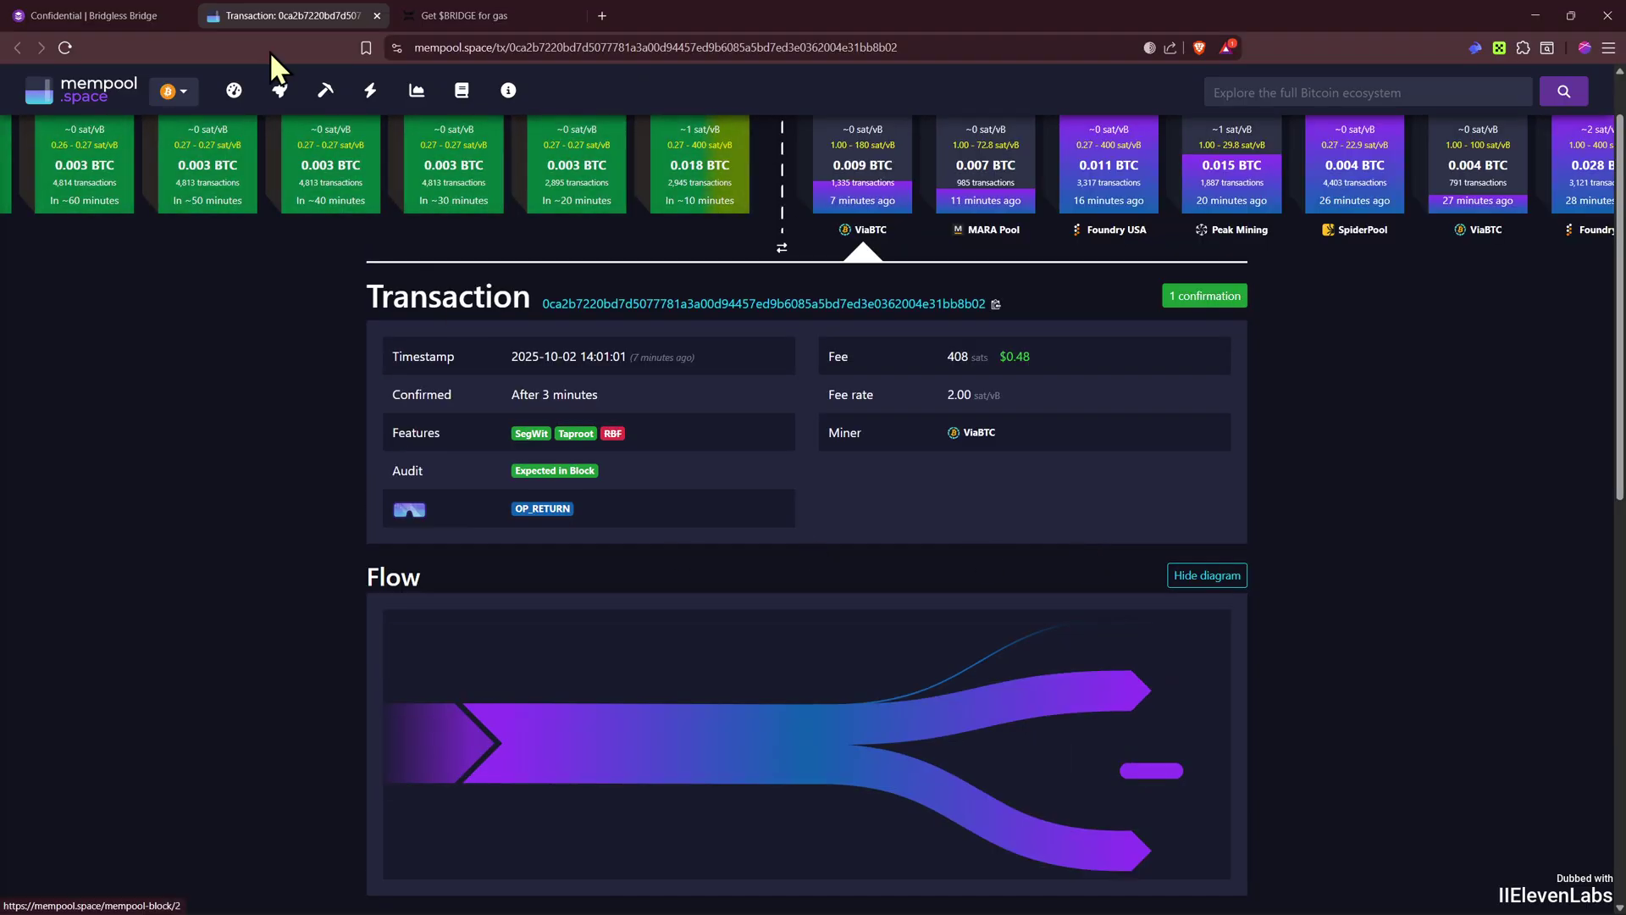
left_click(30, 16)
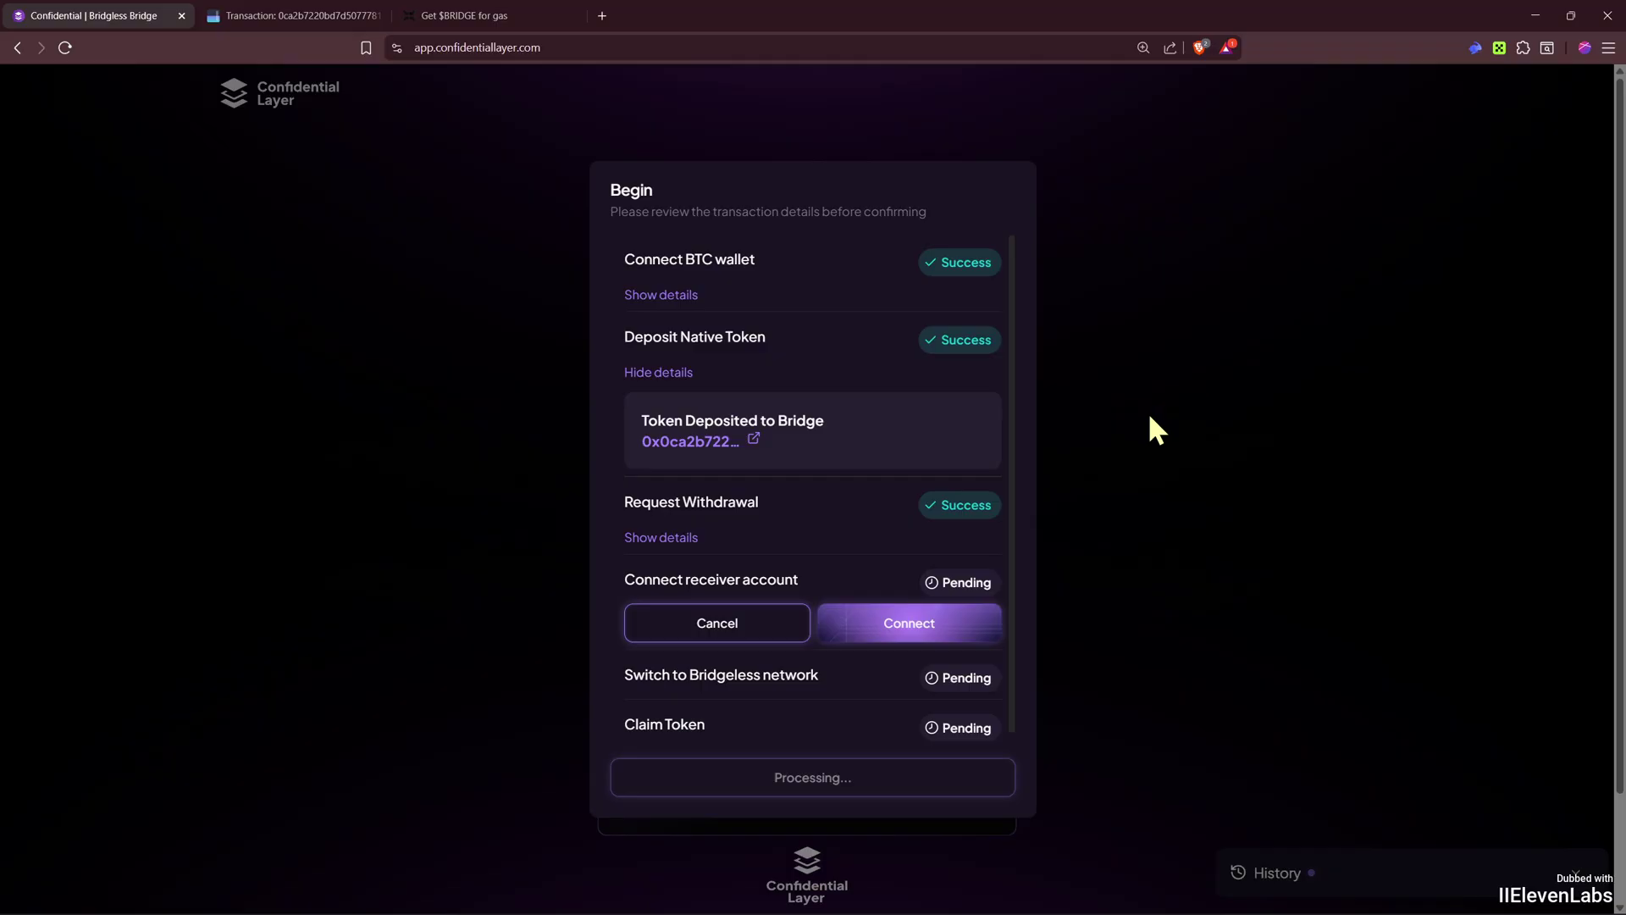
- Collapse the deposit details and connect Rabby Wallet as the receiver account
left_click(657, 372)
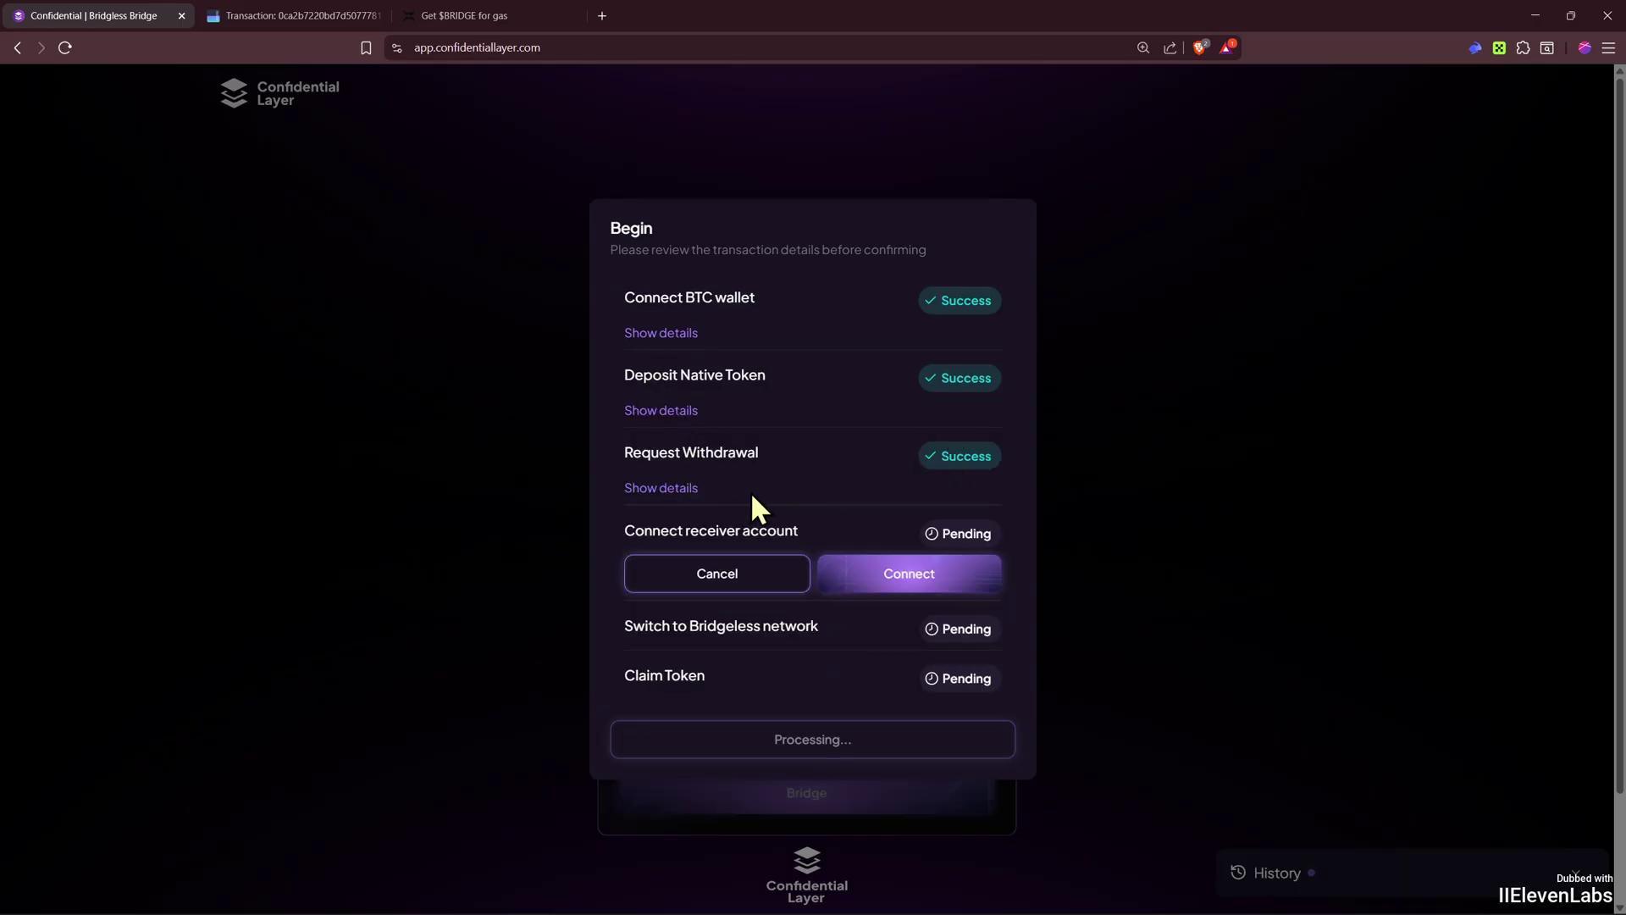
left_click(925, 576)
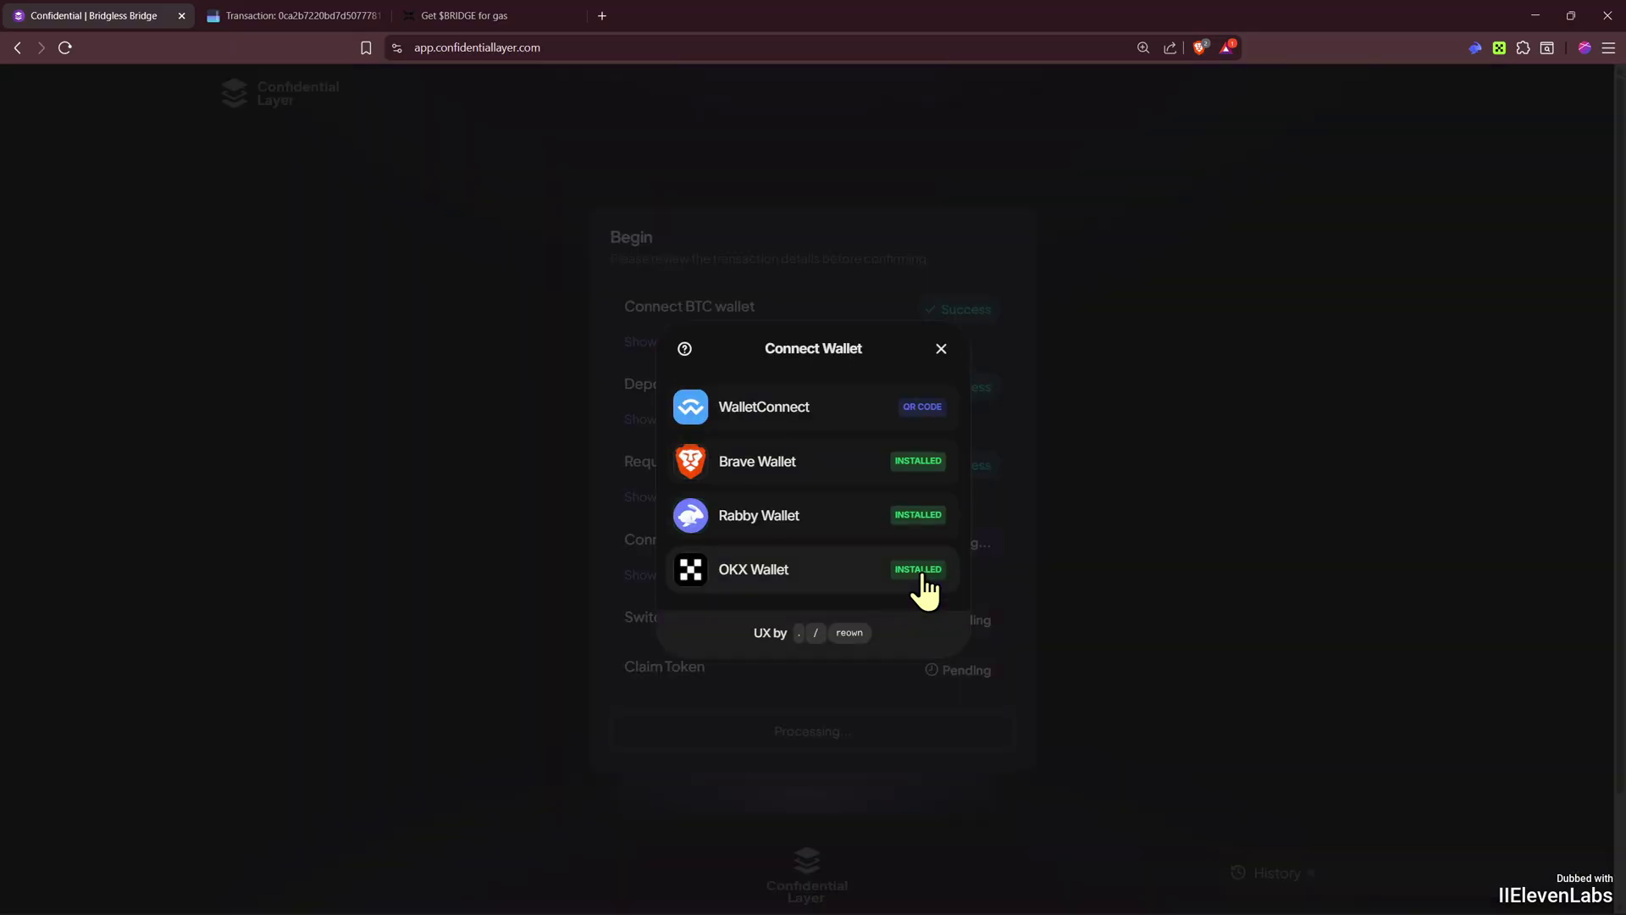
left_click(771, 523)
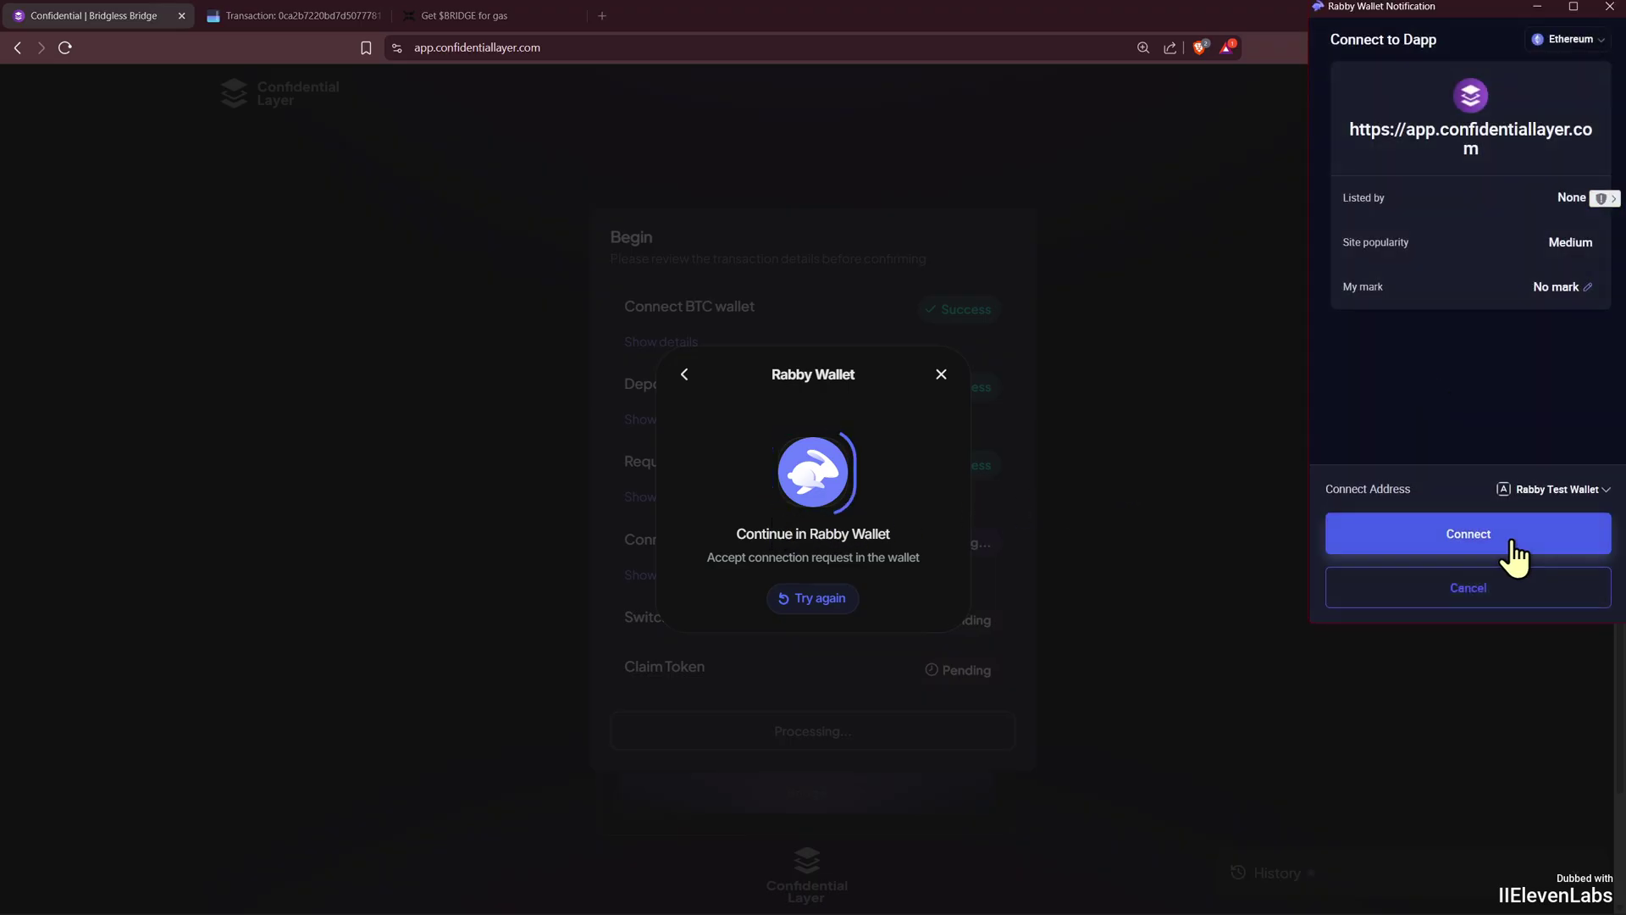
left_click(1512, 554)
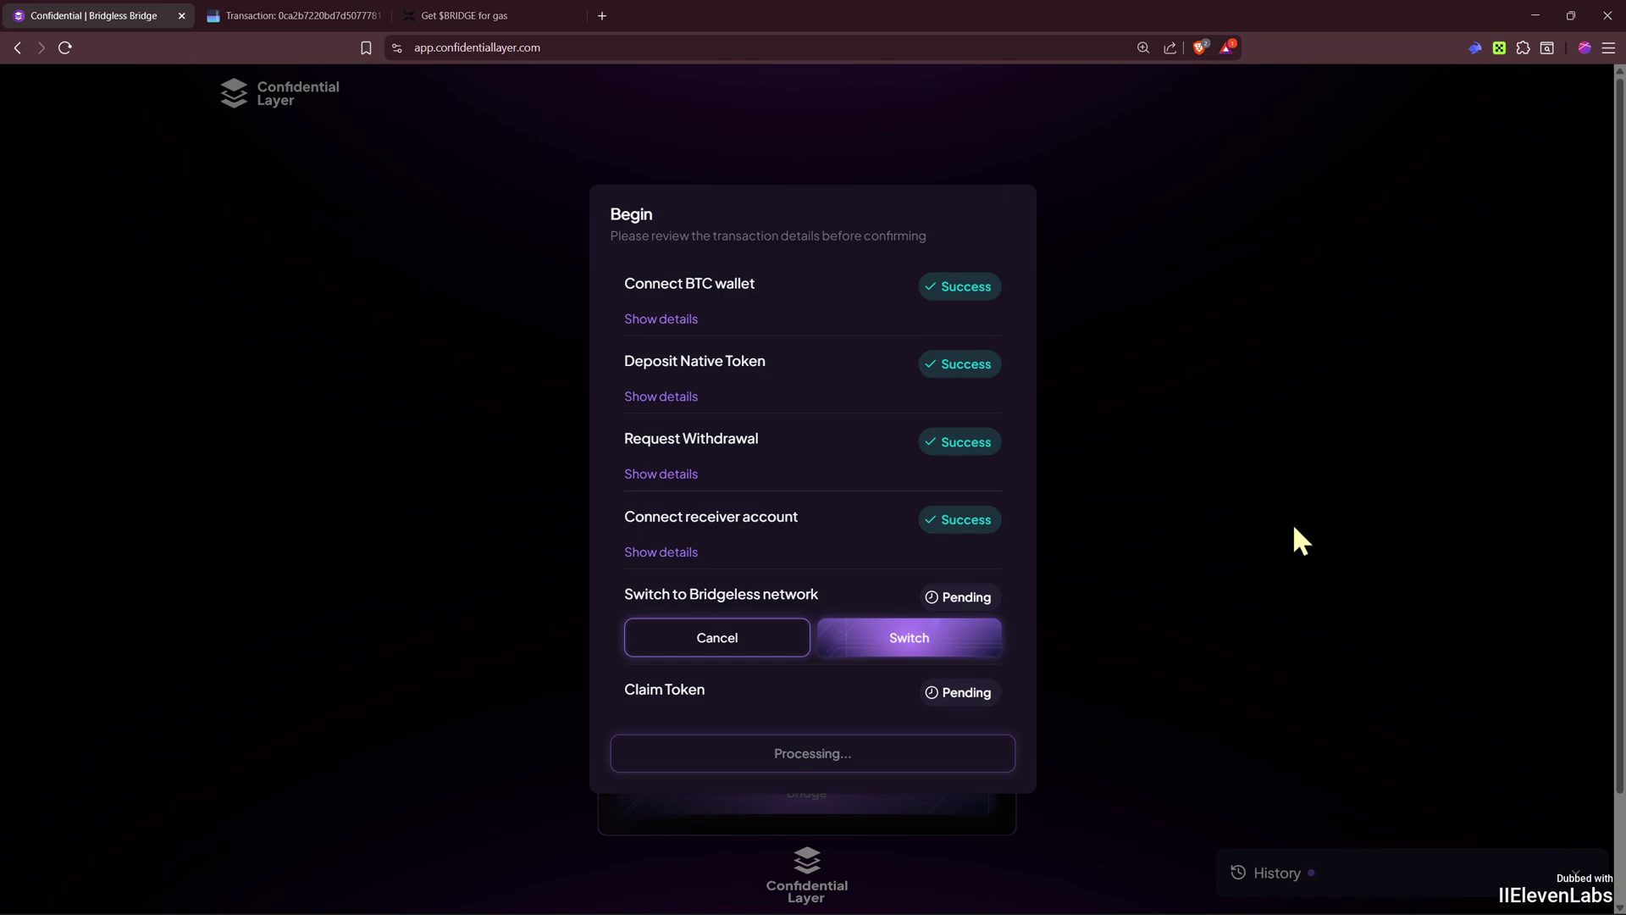
- Switch to the Bridgeless network and submit the token claim, signing and confirming in Rabby
left_click(912, 642)
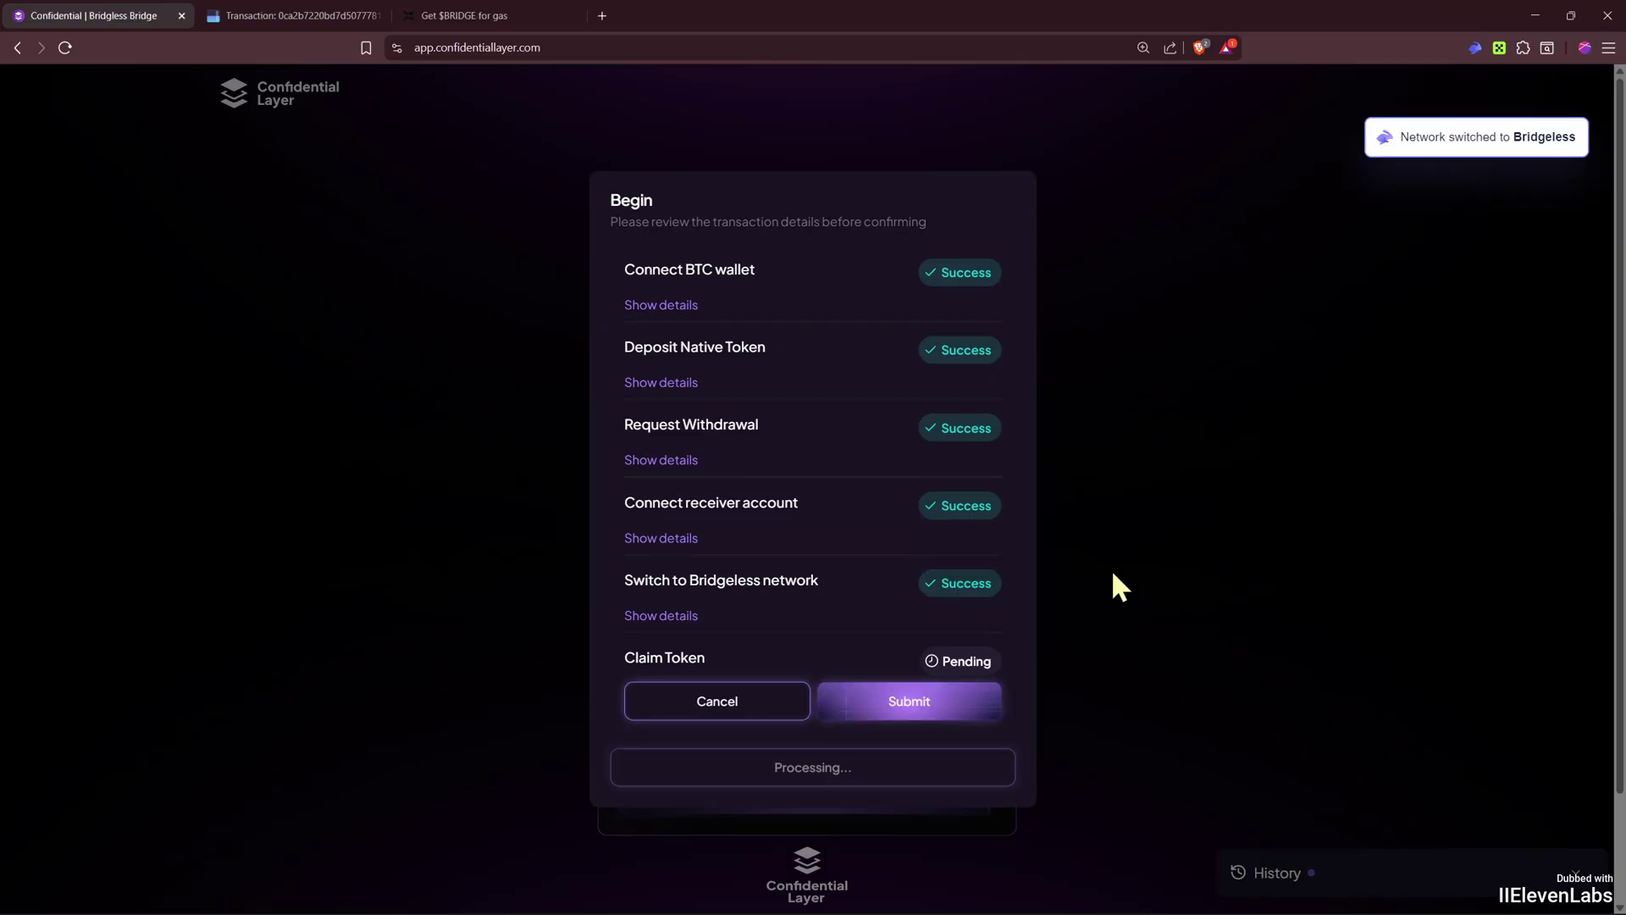
left_click(913, 711)
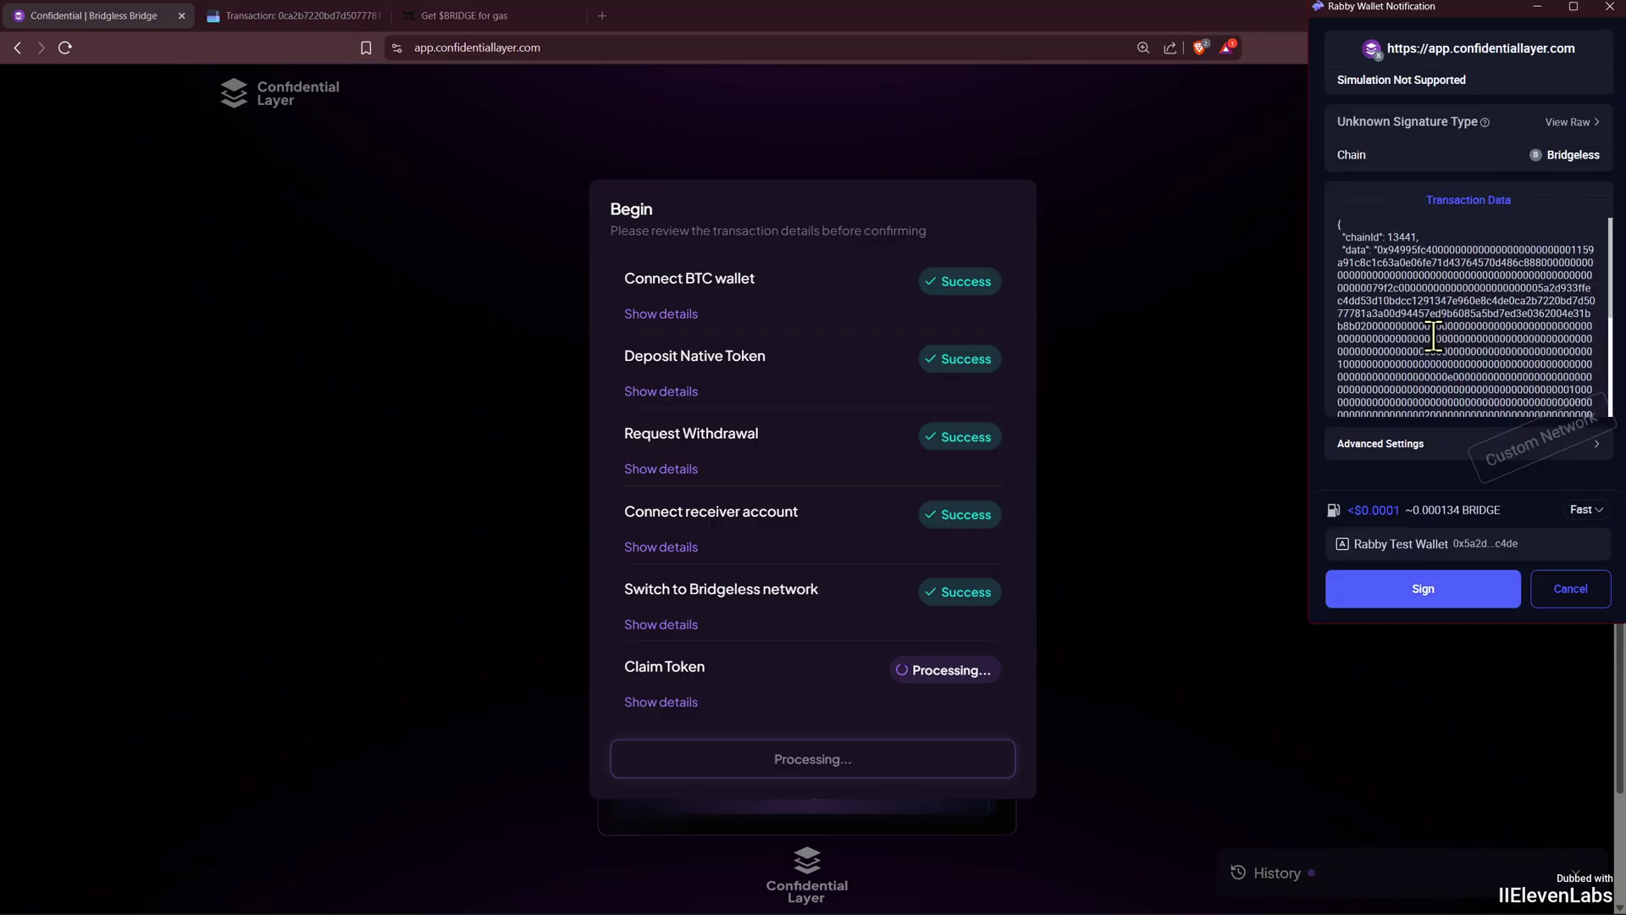
left_click(1416, 585)
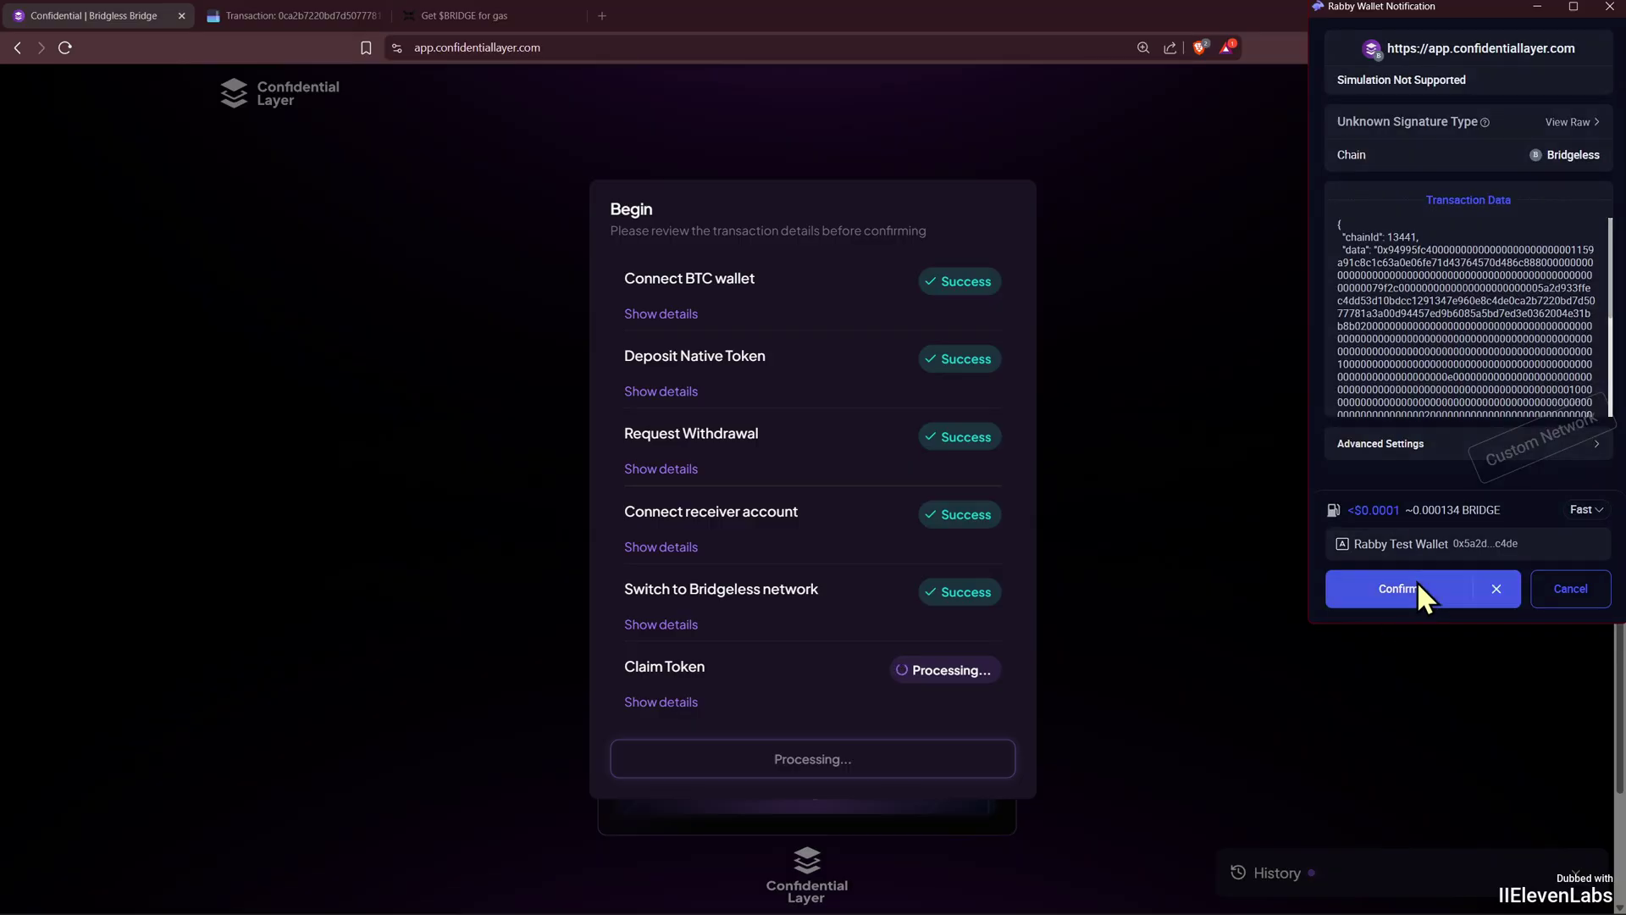
left_click(1416, 585)
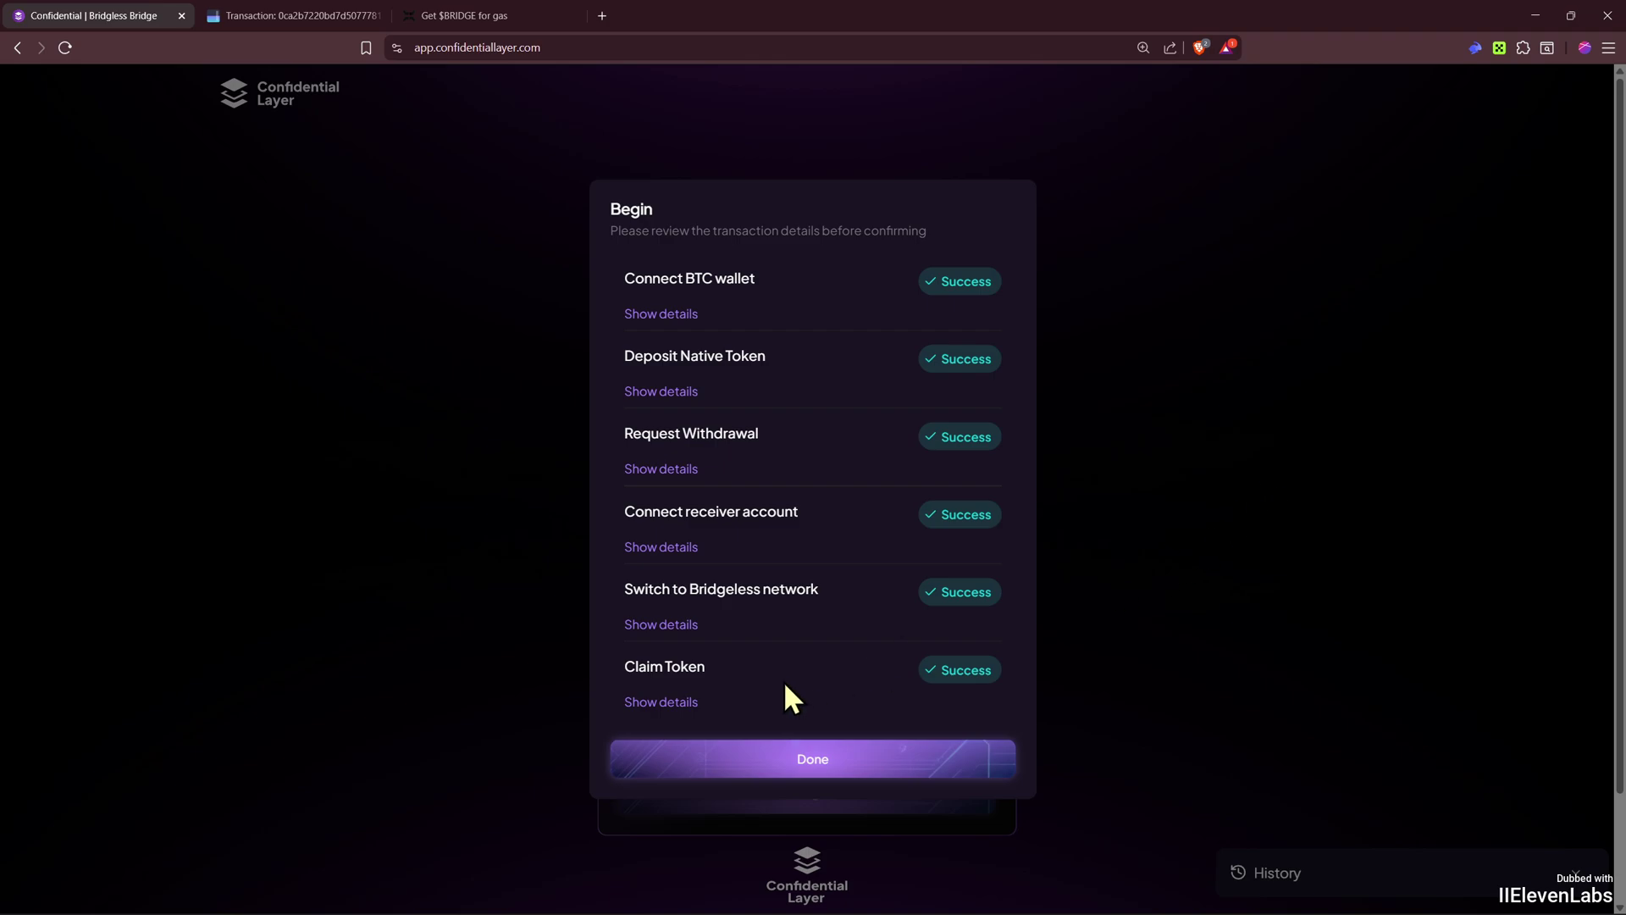
- Open the claim transaction on the Bridgeless Blockscout explorer
left_click(675, 702)
scroll(762, 644, "down", 1)
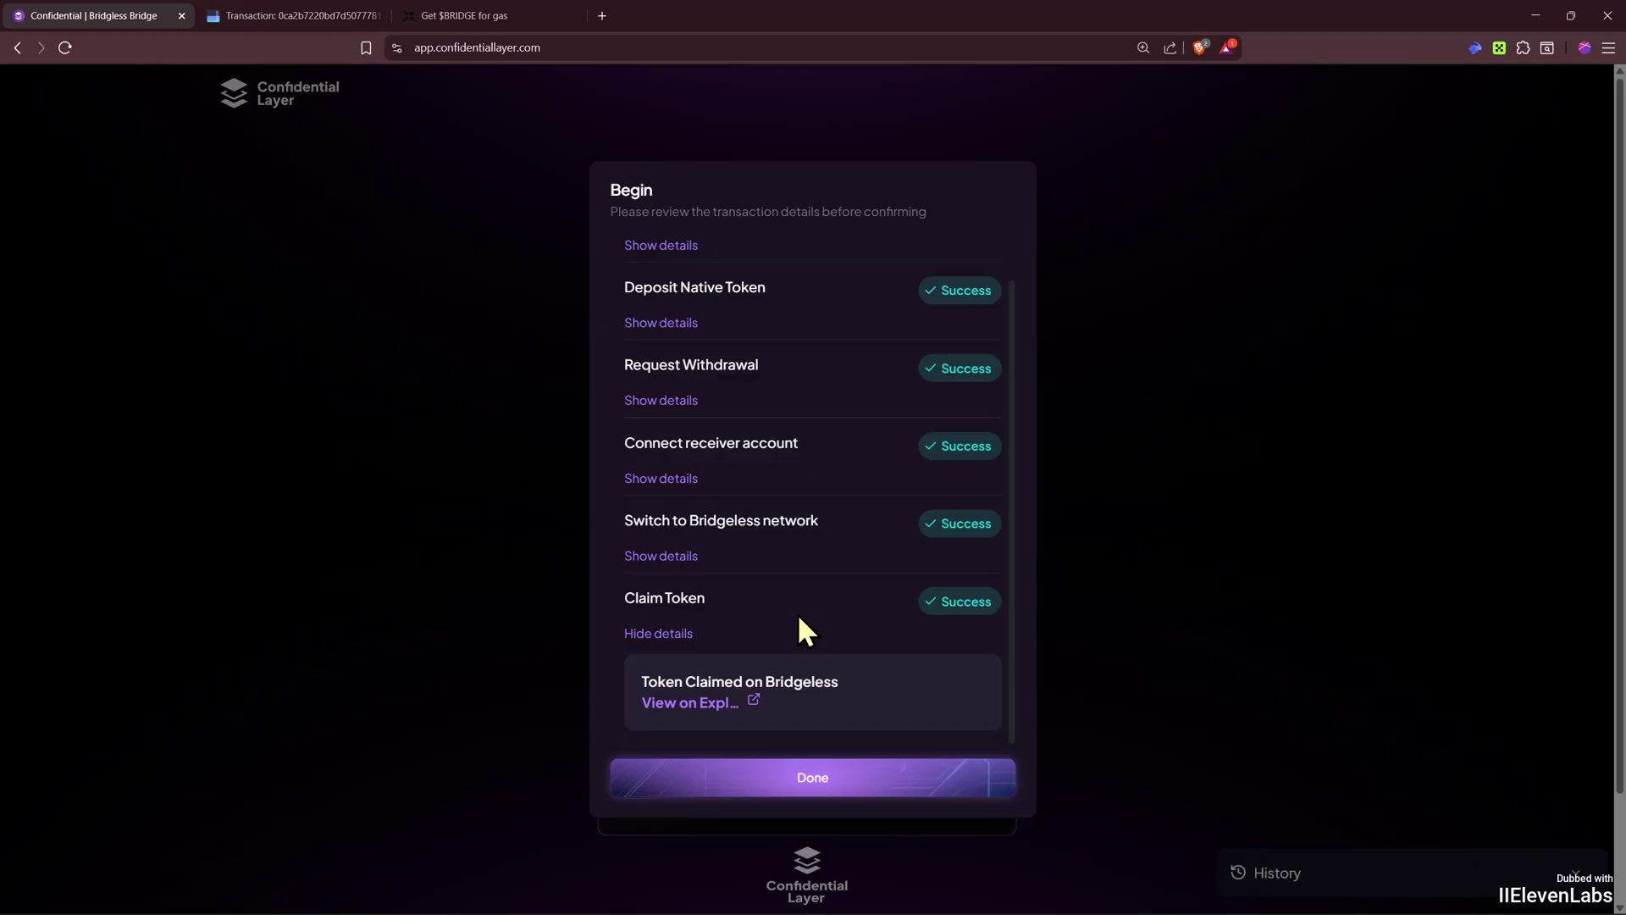
left_click(688, 703)
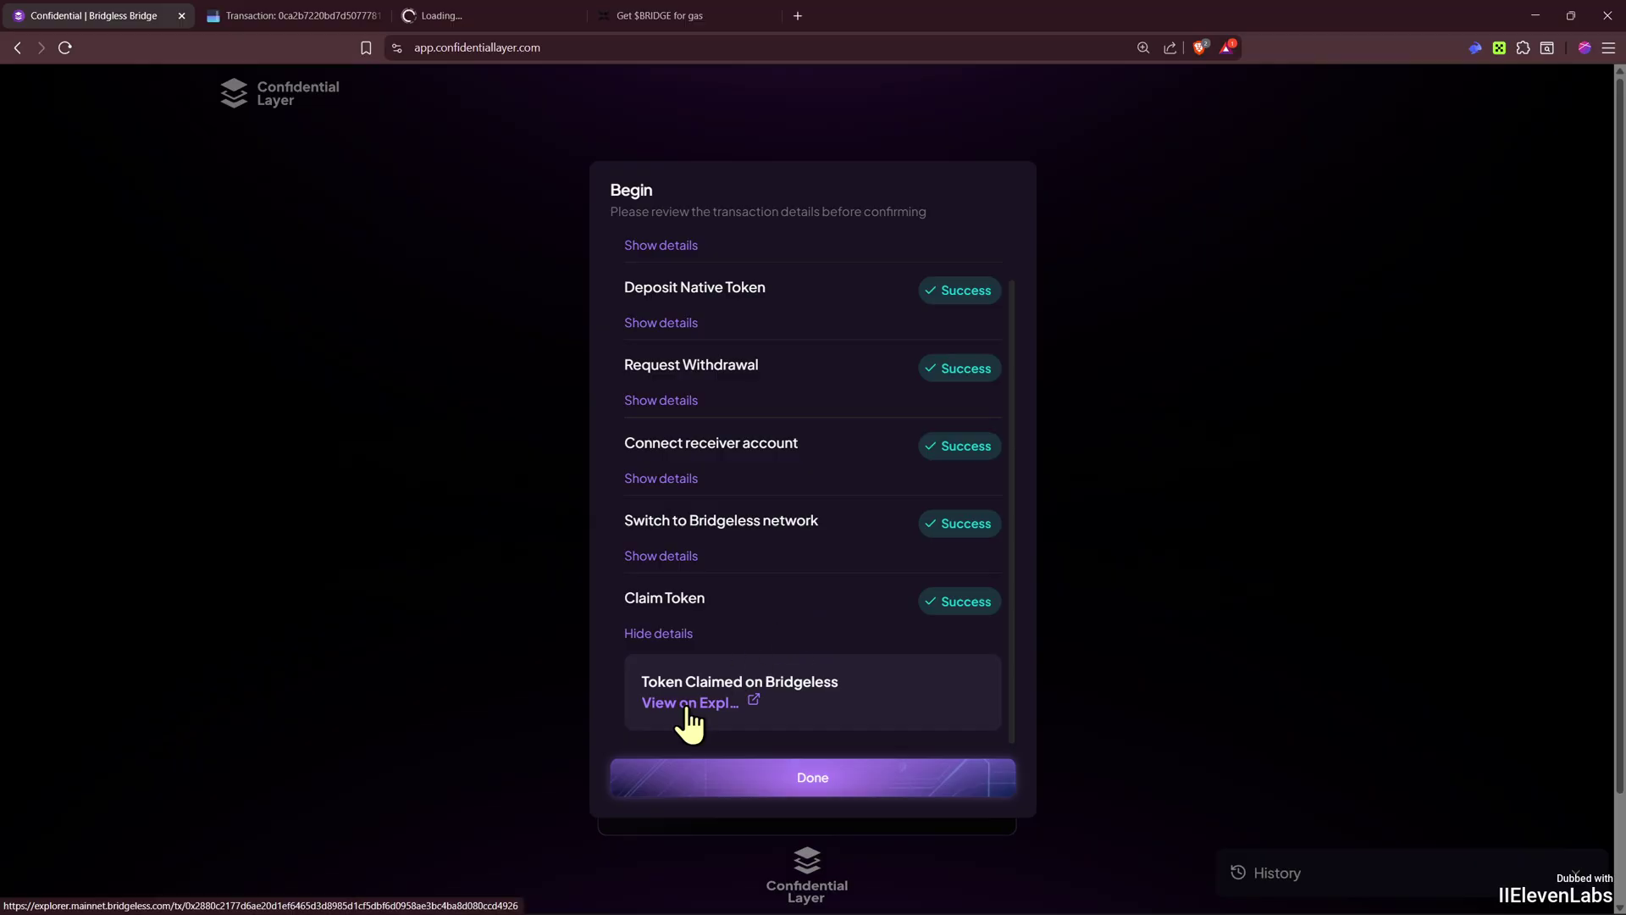
left_click(491, 14)
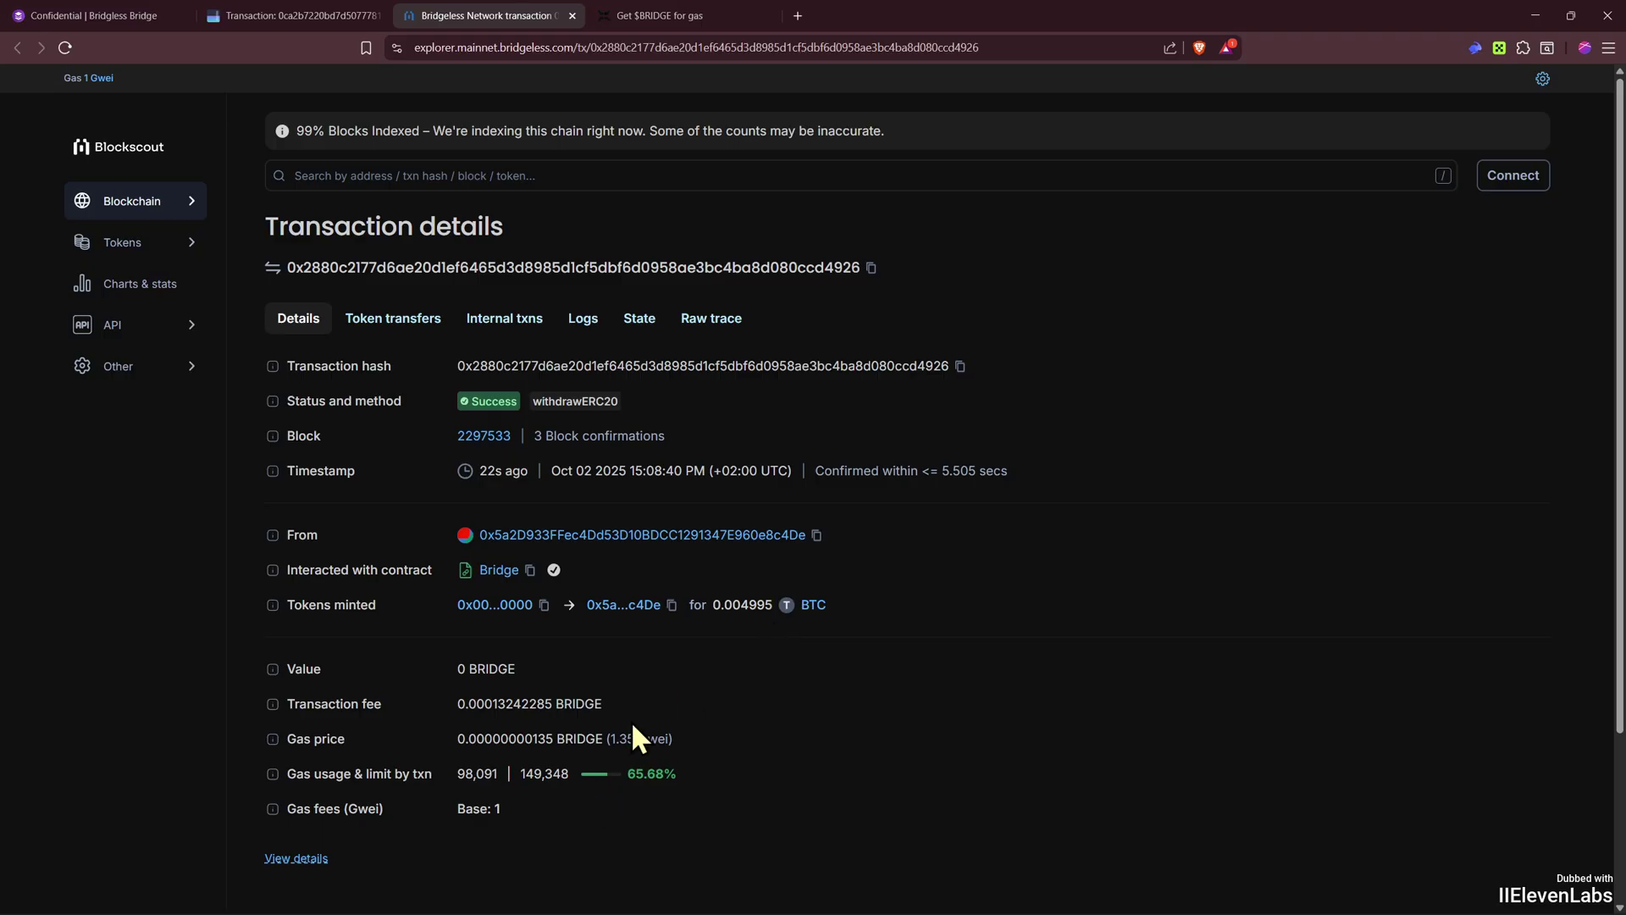
- Verify the sending address holds 0.004995 BTC, matching the Rabby account, then return to the bridge
left_click(664, 534)
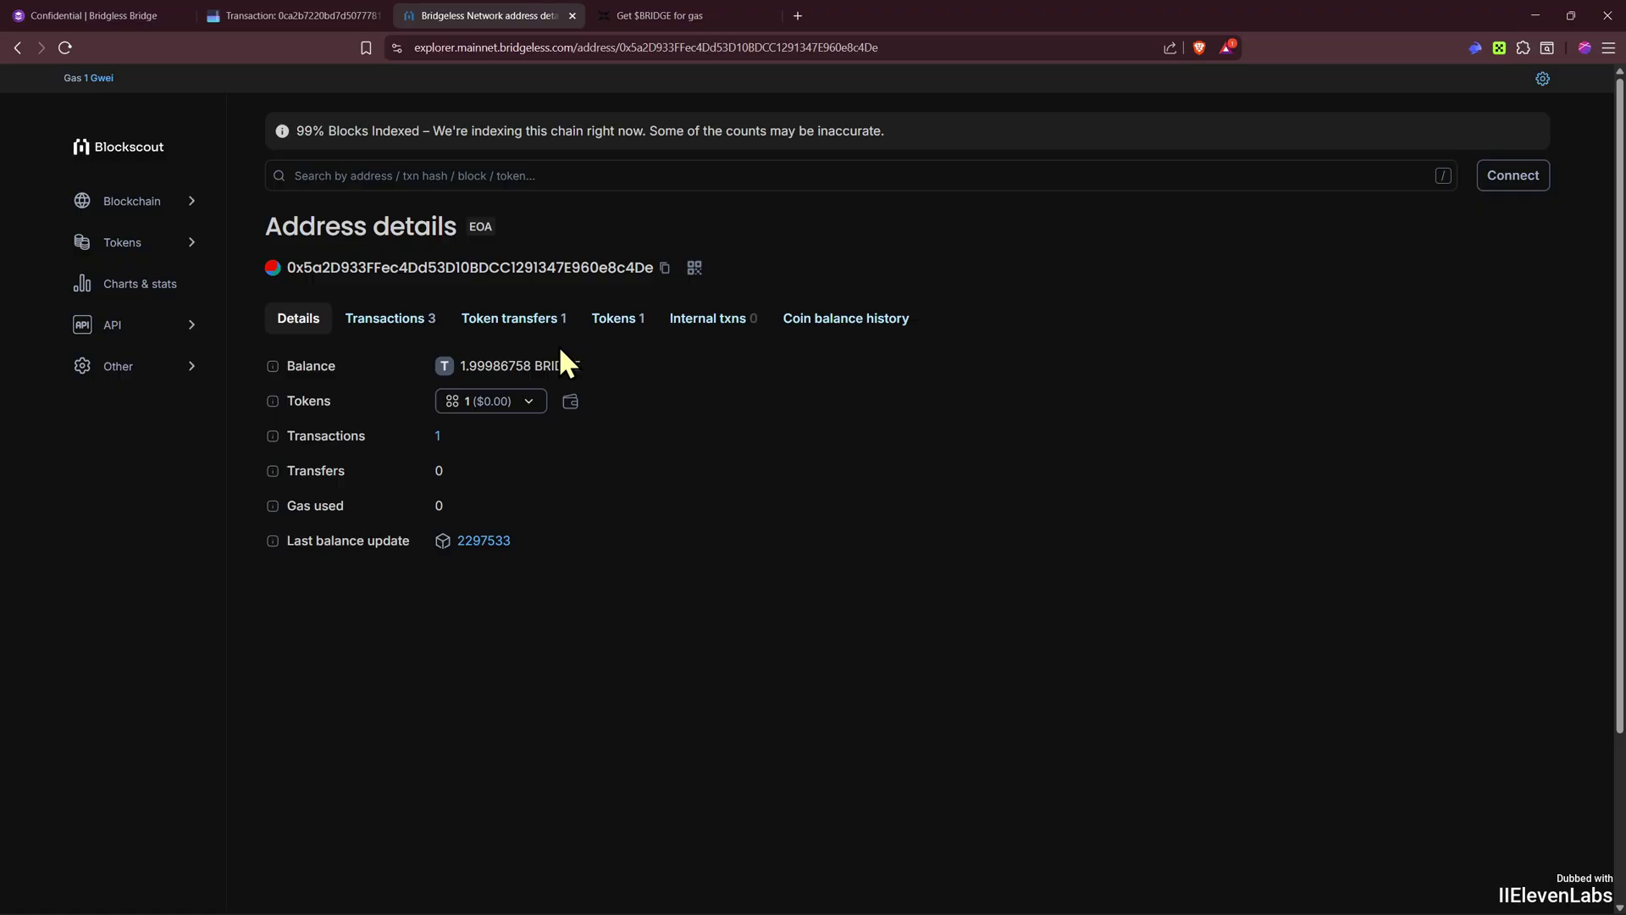
left_click(625, 330)
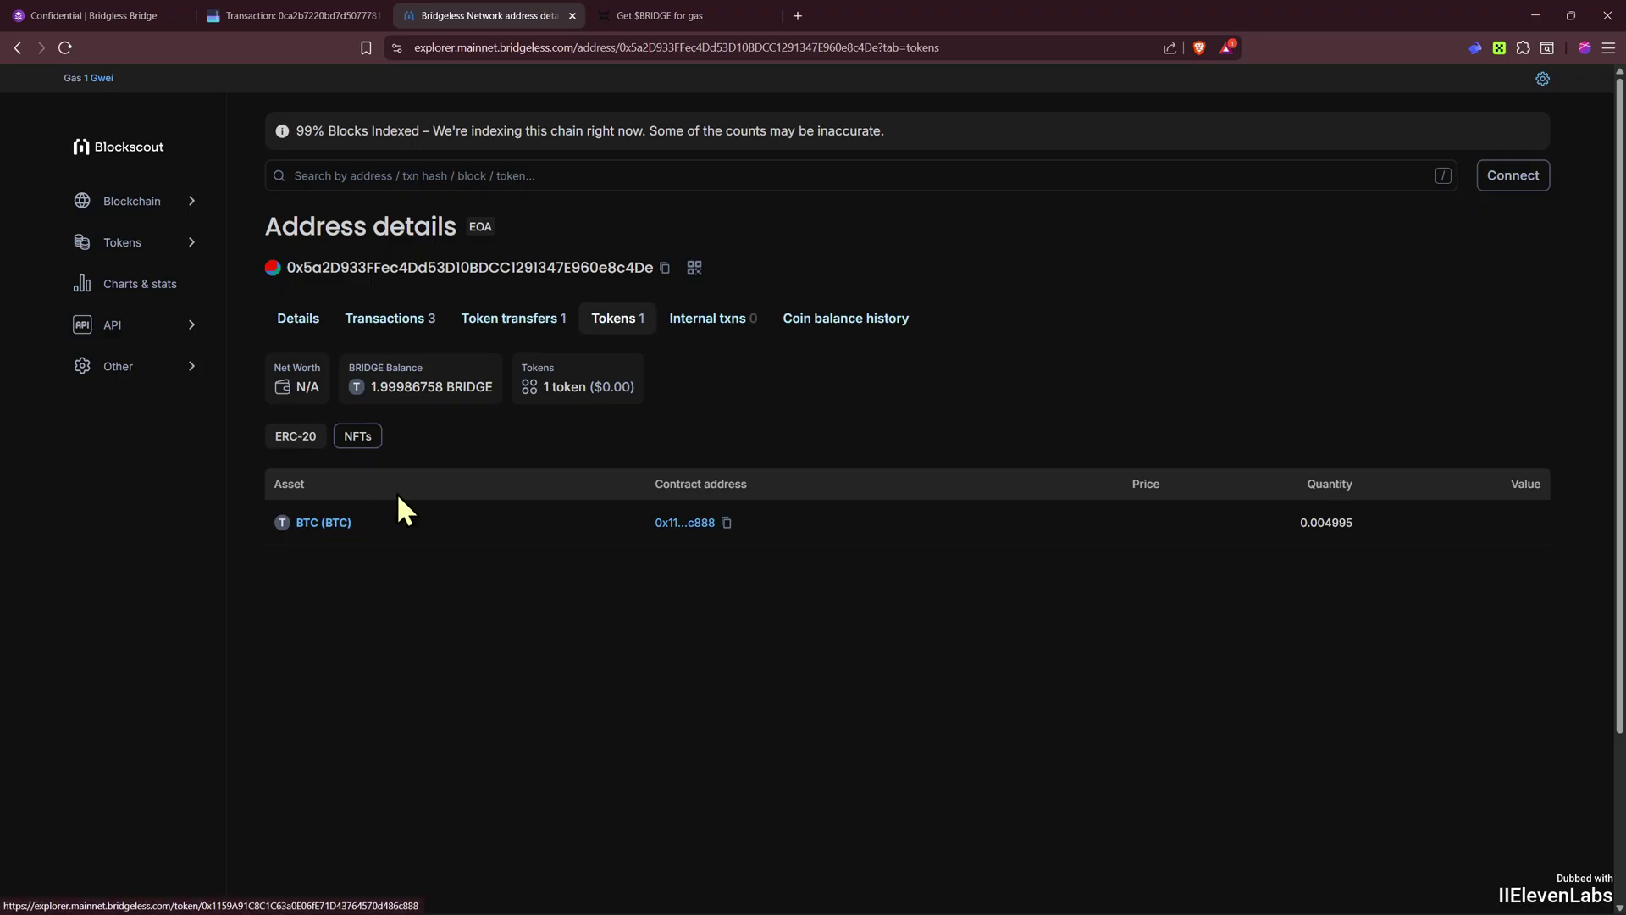
left_click(1474, 48)
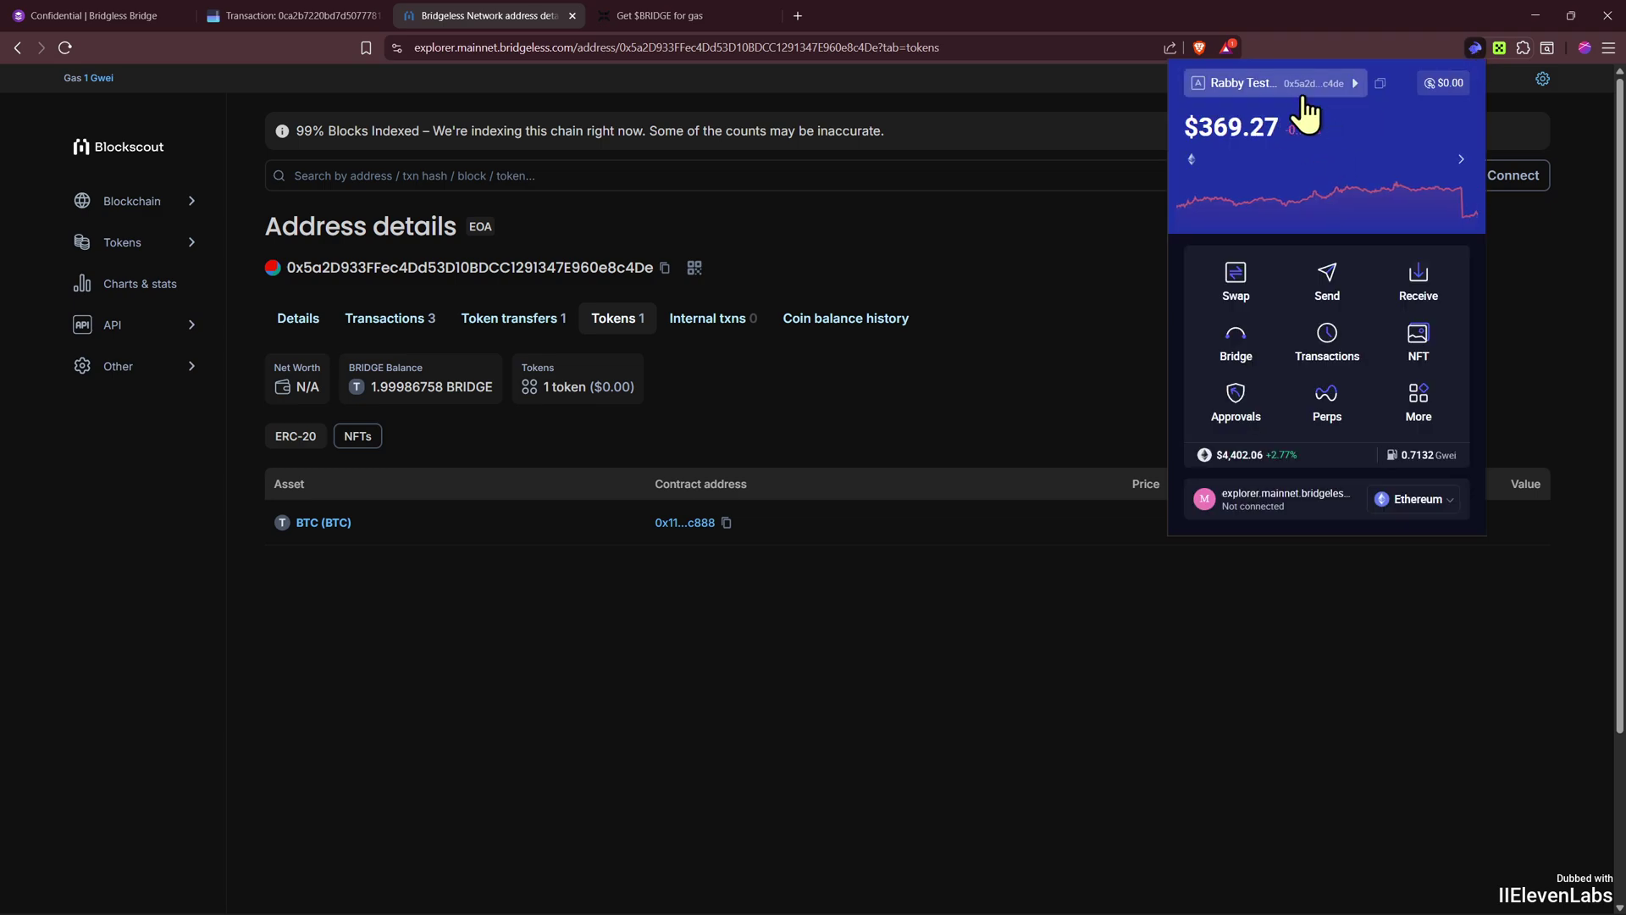
left_click(874, 389)
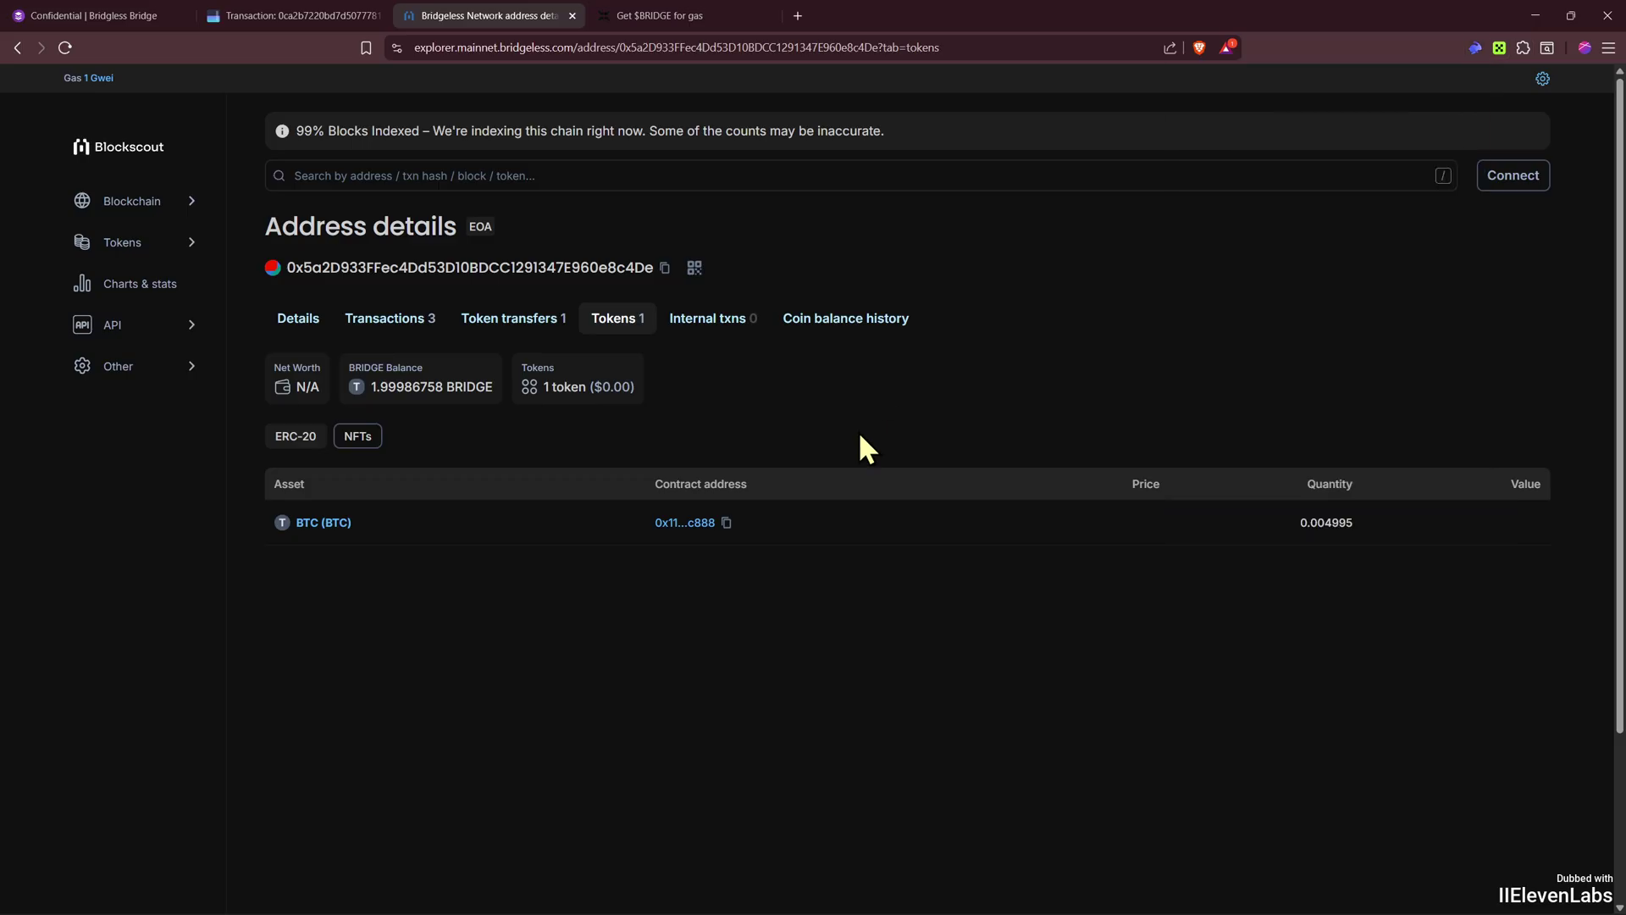
left_click(131, 15)
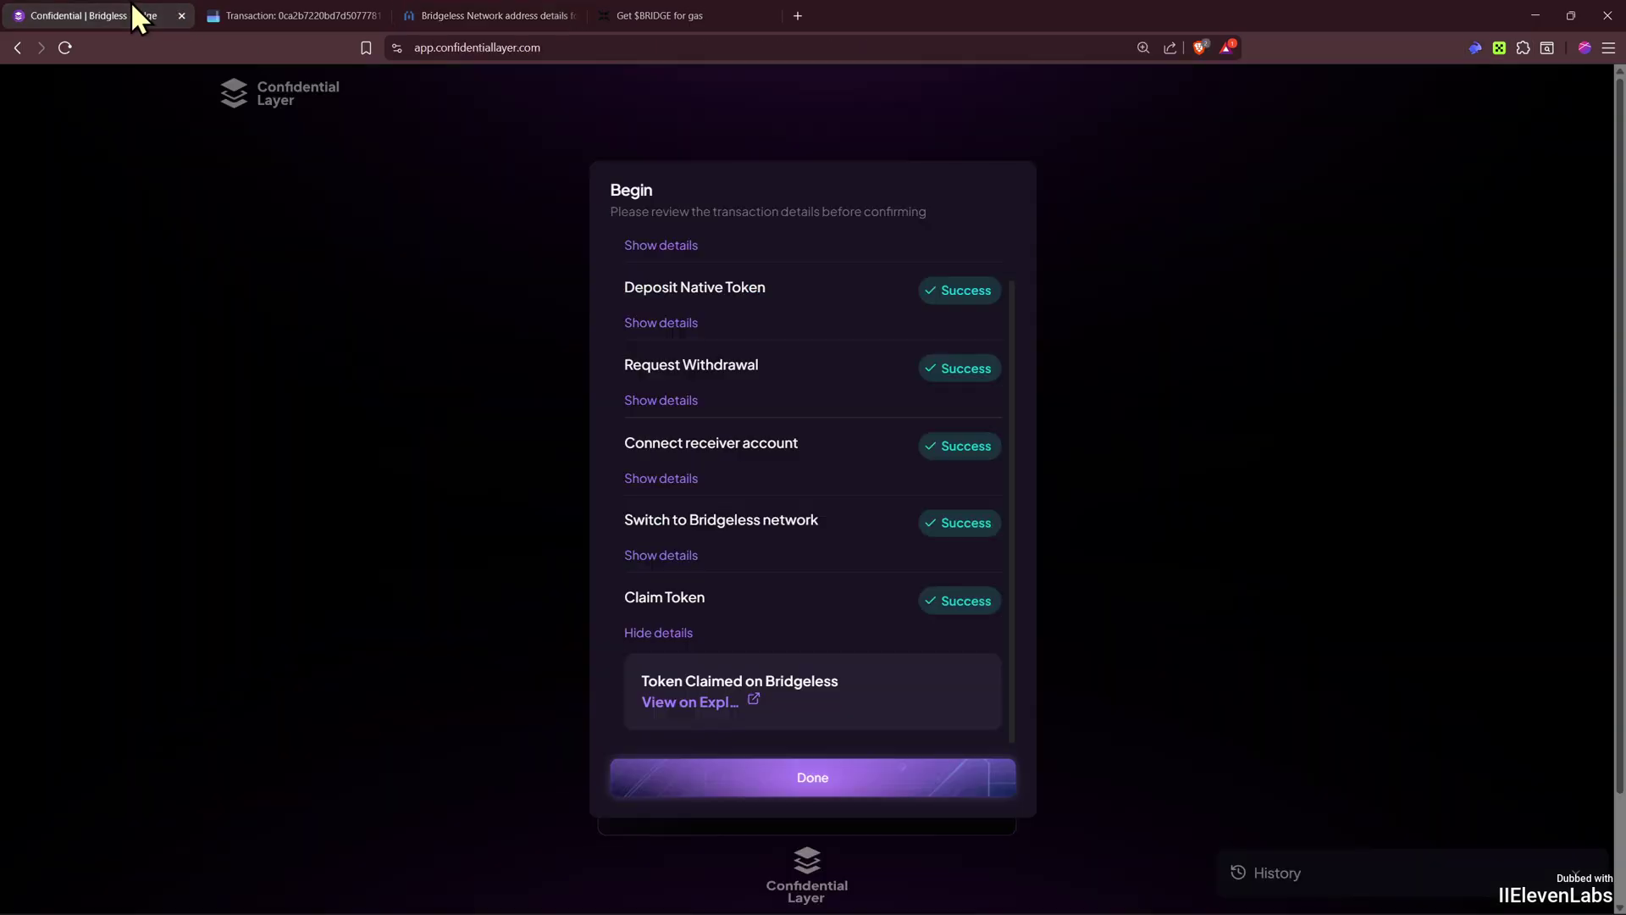
- Close the finished bridge dialog, select BTC and enter 0.005 as the amount
left_click(822, 779)
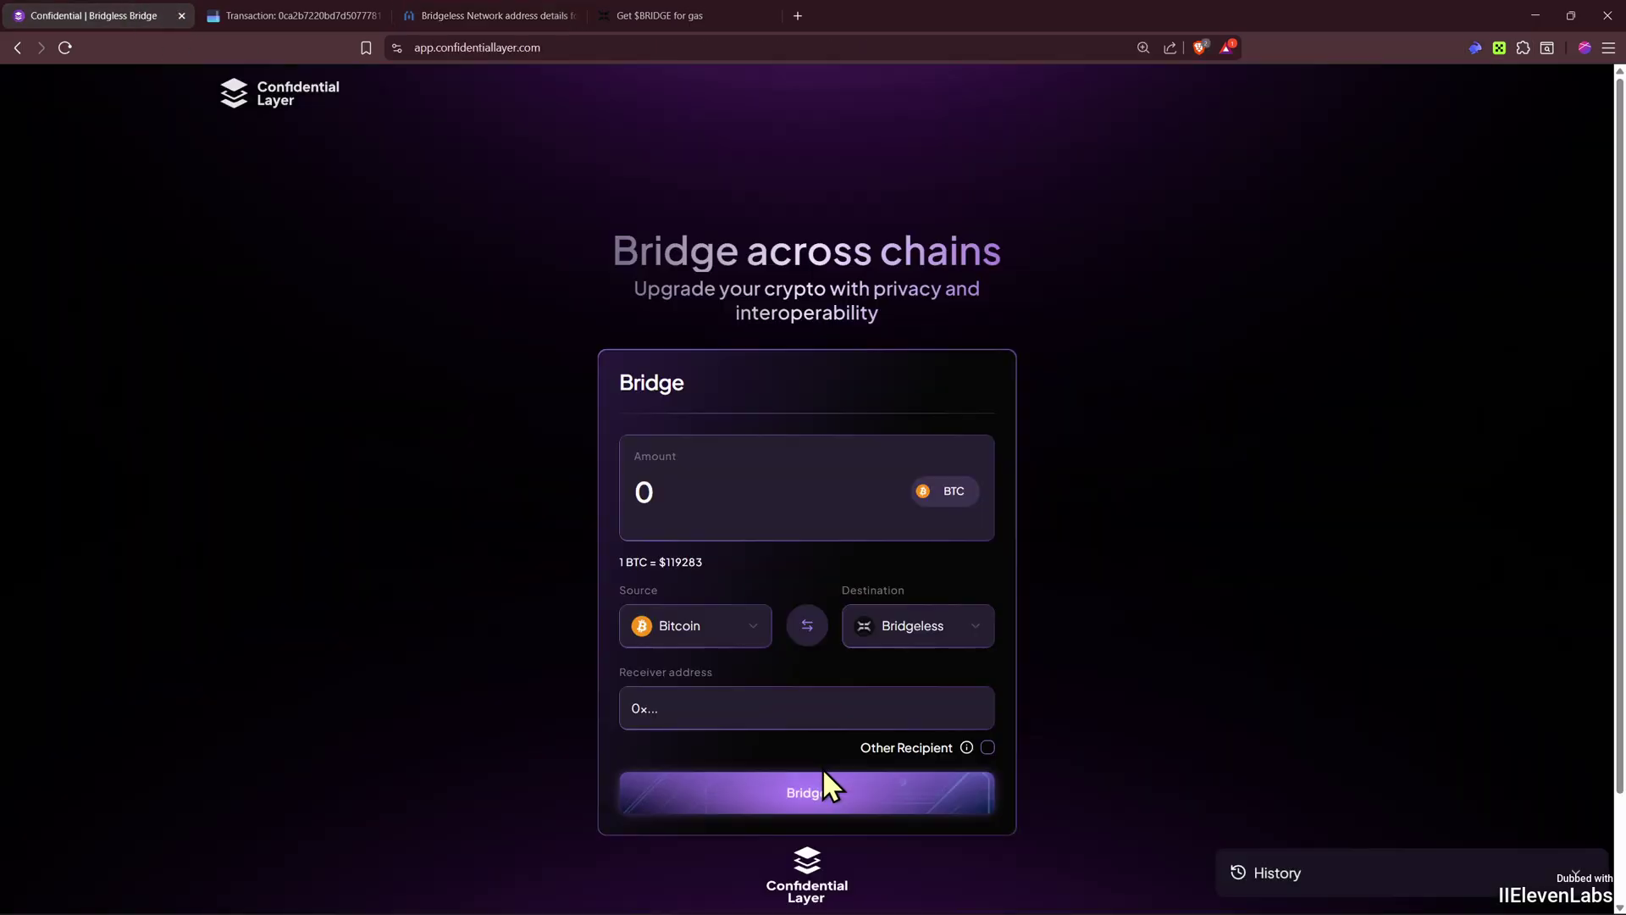
scroll(983, 531, "down", 2)
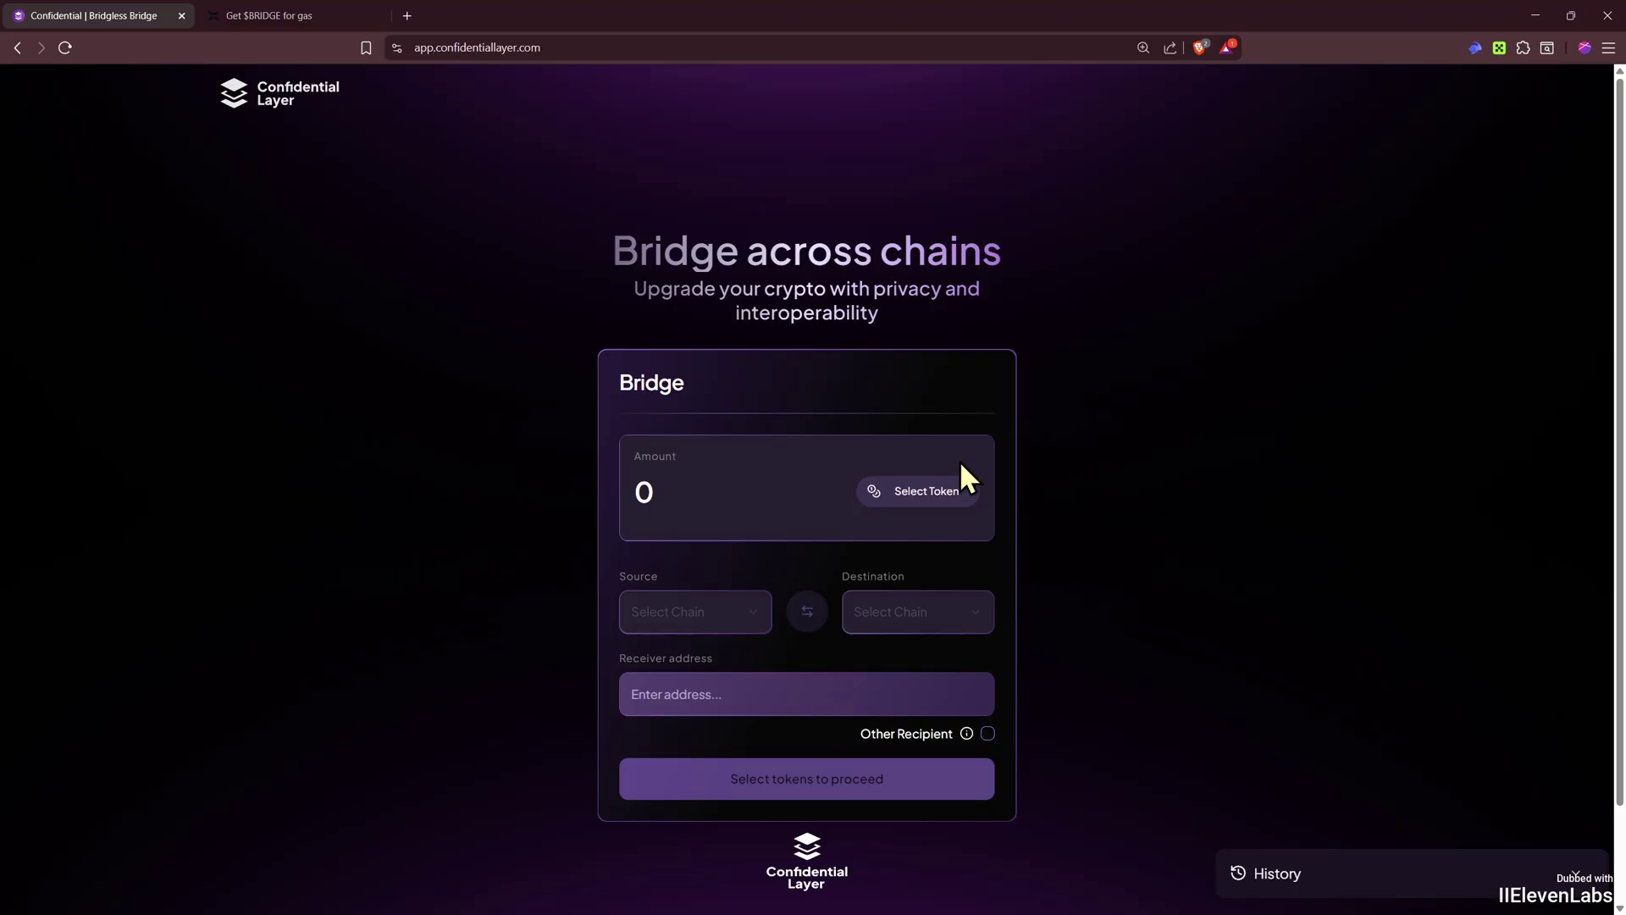
left_click(932, 508)
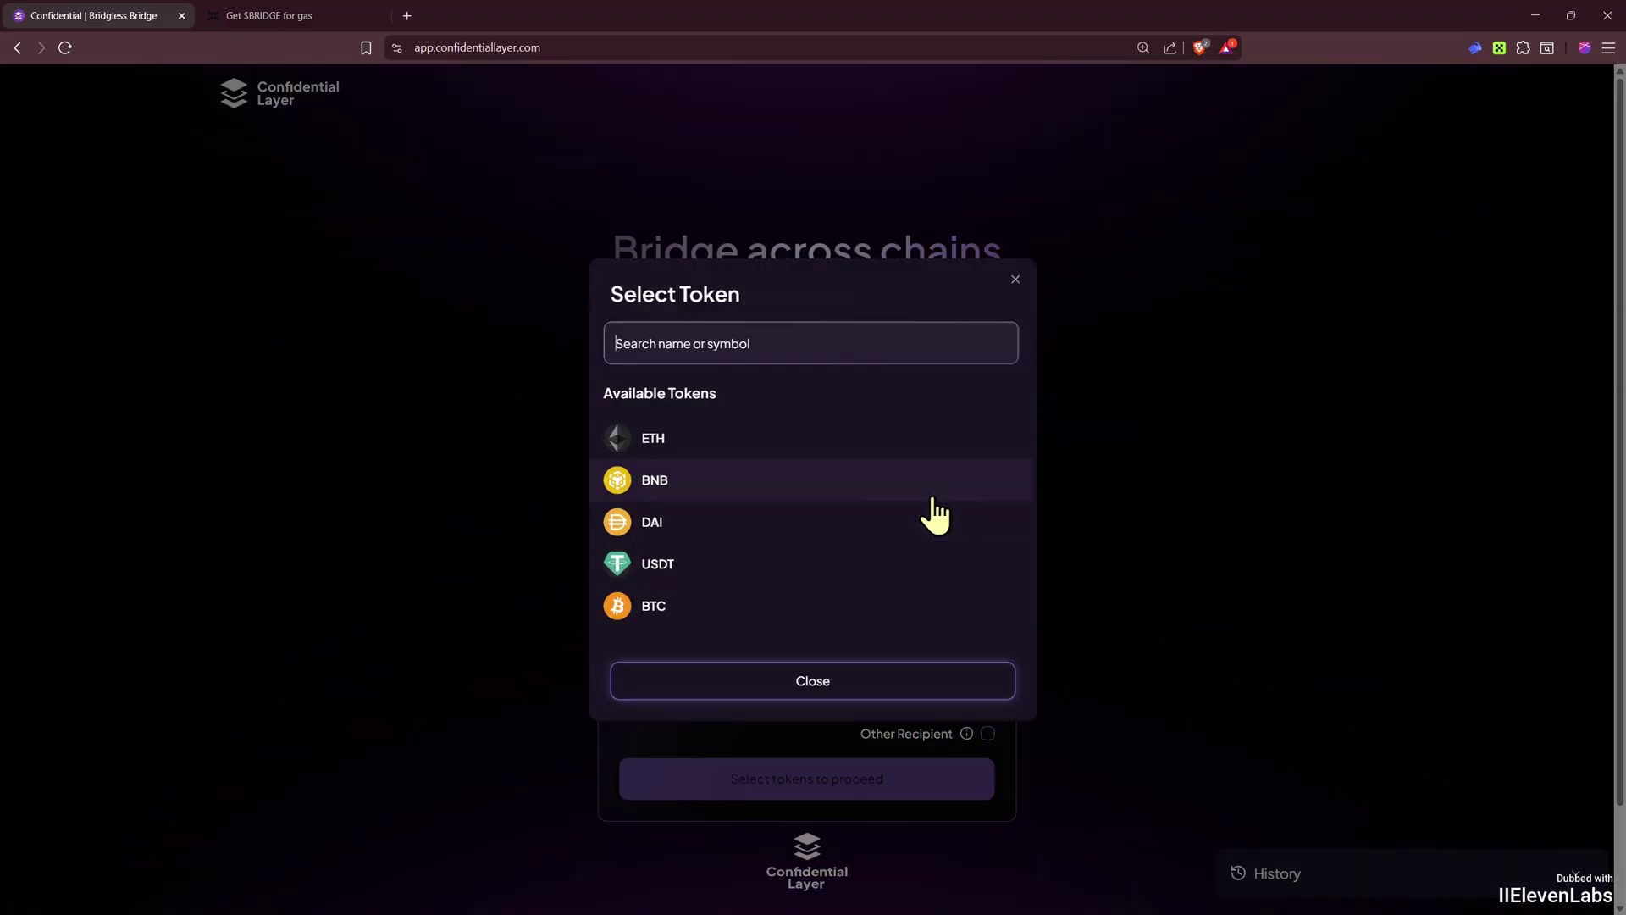
left_click(685, 625)
left_click(729, 500)
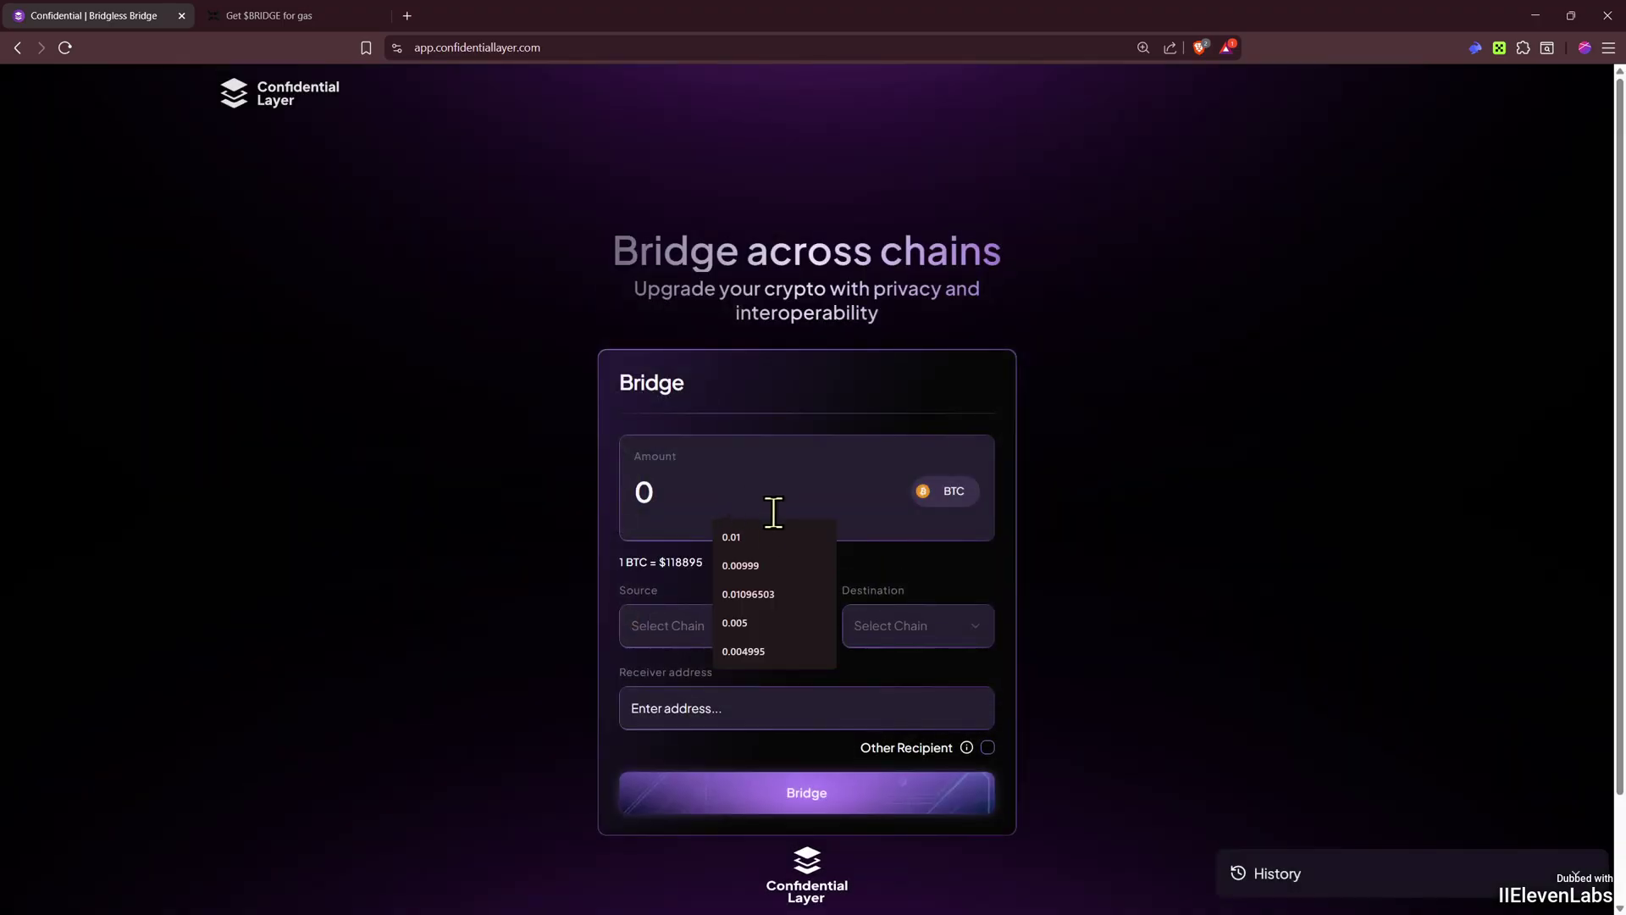
type("0.00")
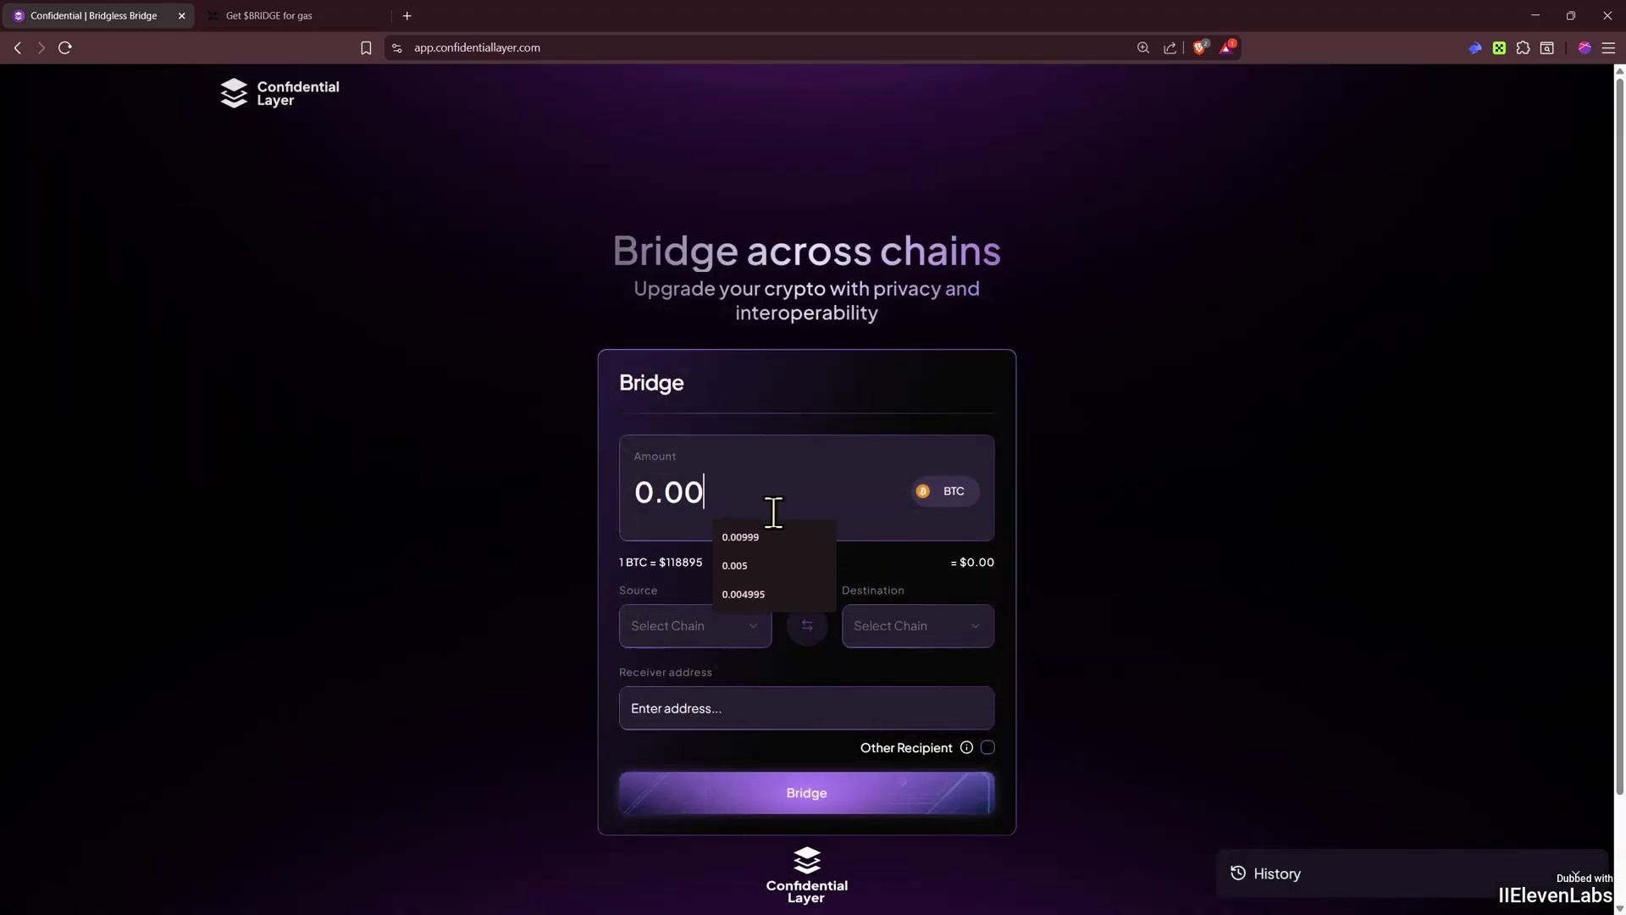
type("5")
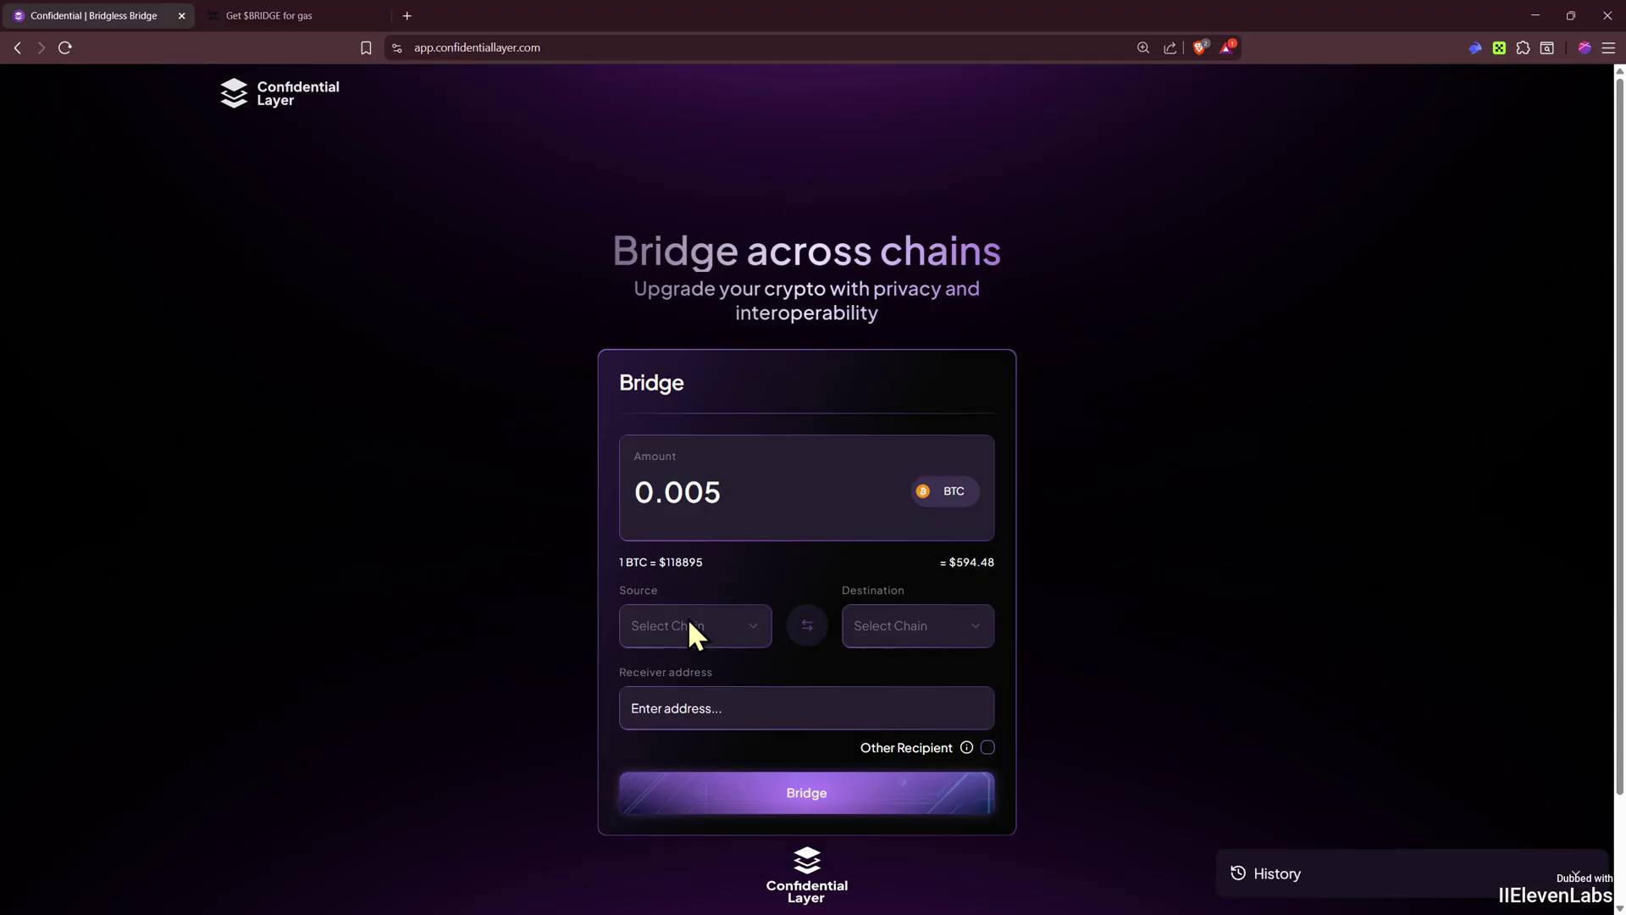
- Set Bridgeless as source and Bitcoin as destination, then bring up OKX for the receiver address
left_click(734, 629)
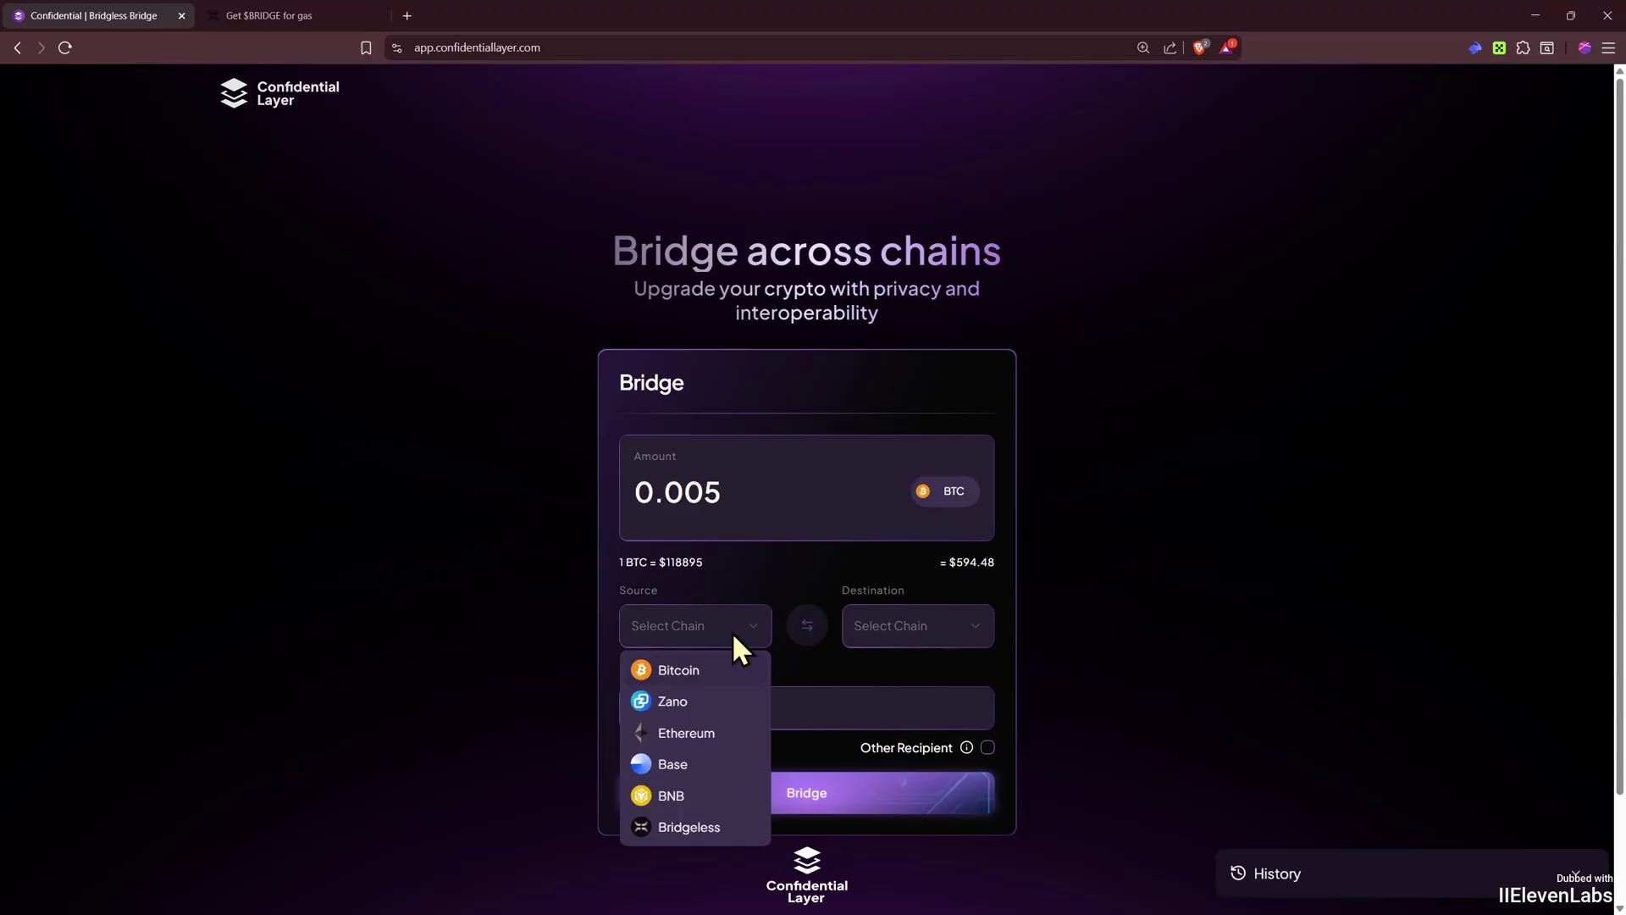
left_click(669, 830)
left_click(915, 627)
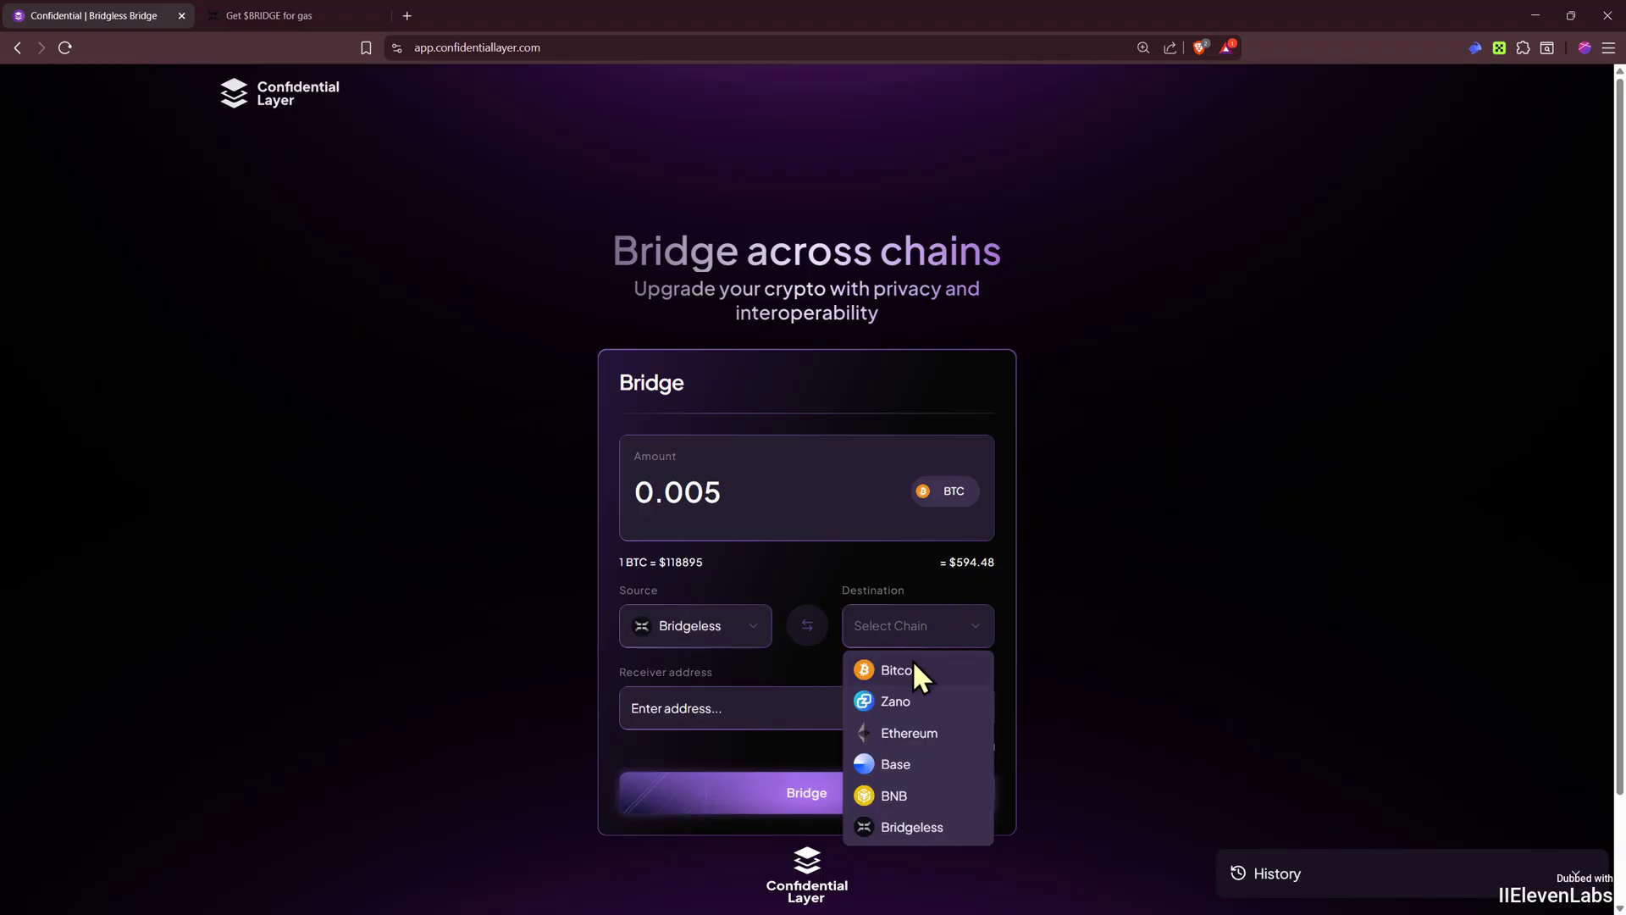
left_click(913, 668)
left_click(689, 714)
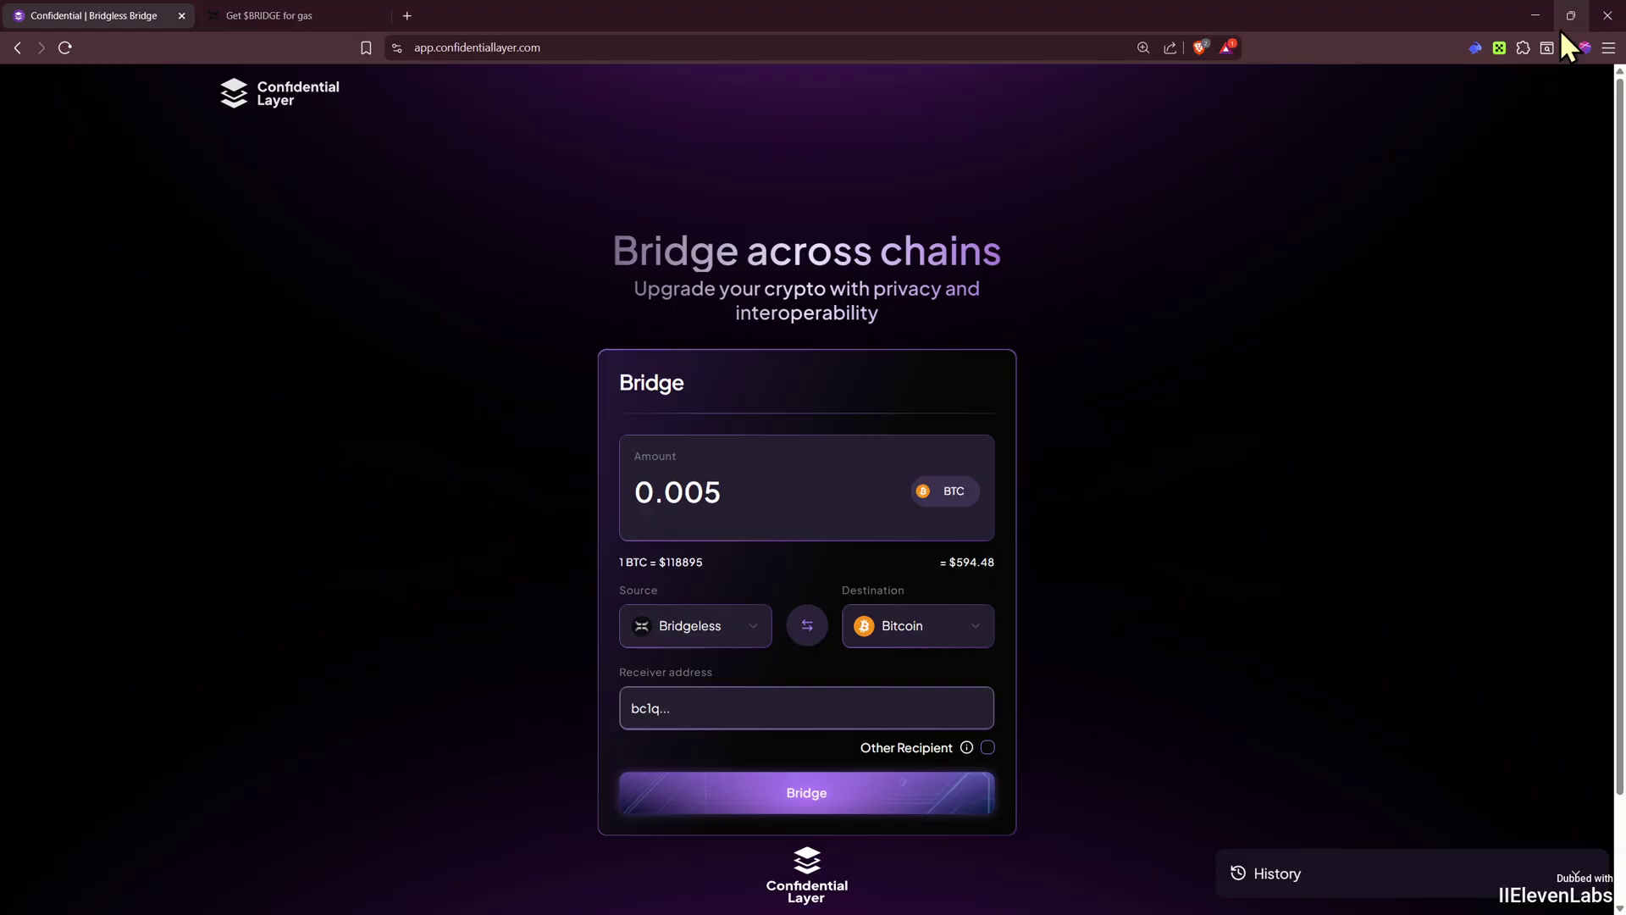
left_click(1499, 49)
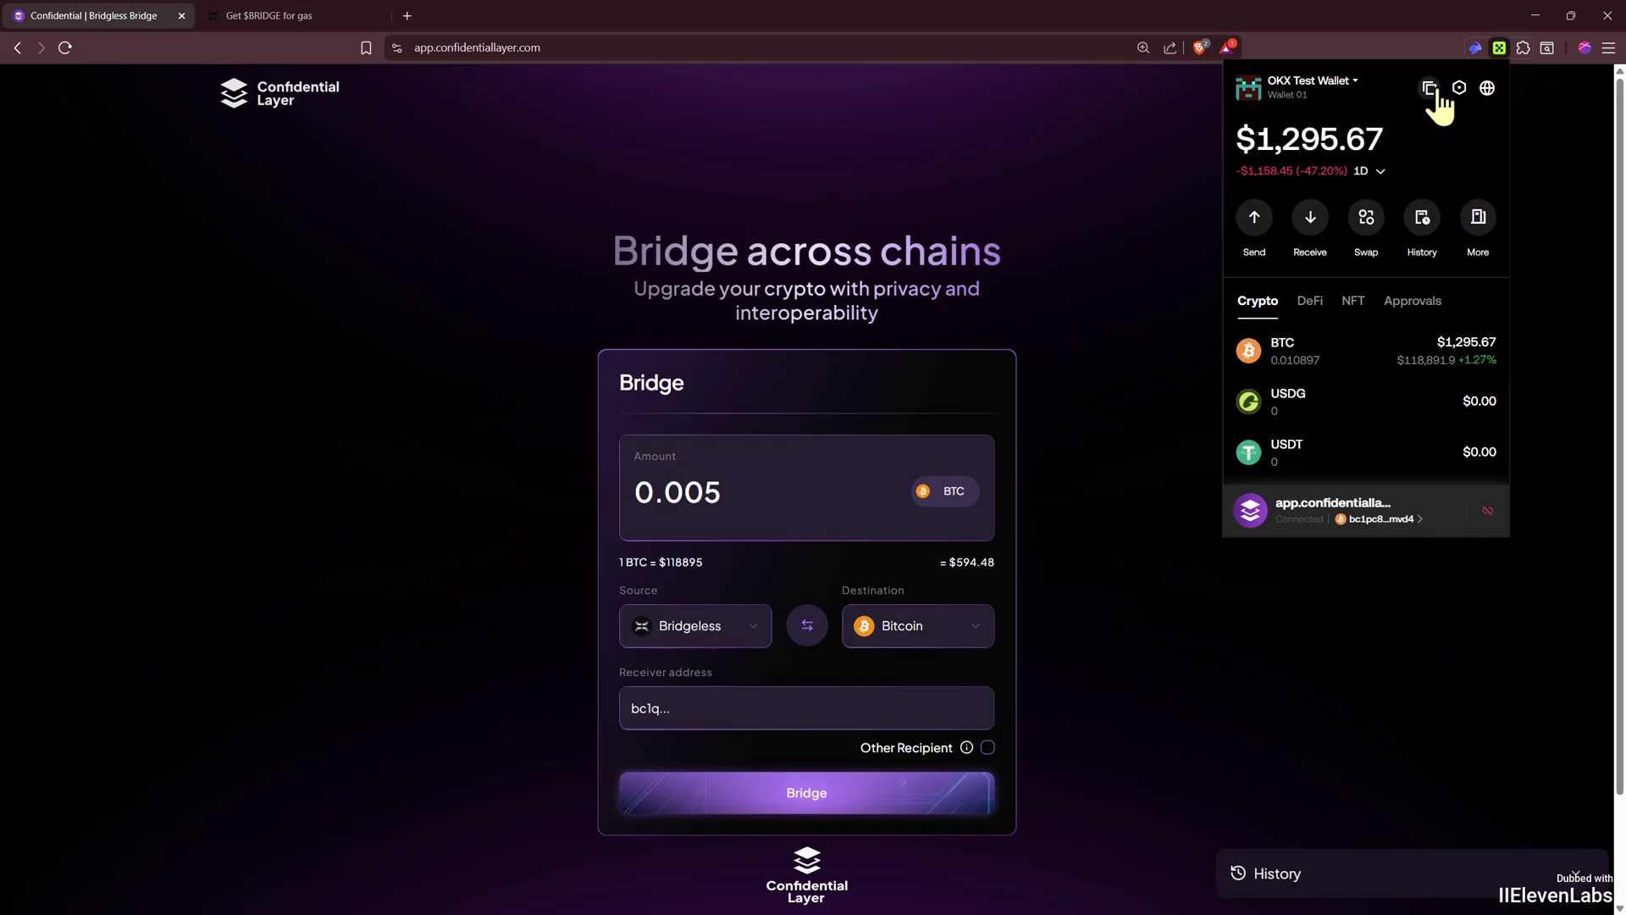
- Paste the OKX wallet's Bitcoin Taproot address into the Receiver address field
left_click(1431, 90)
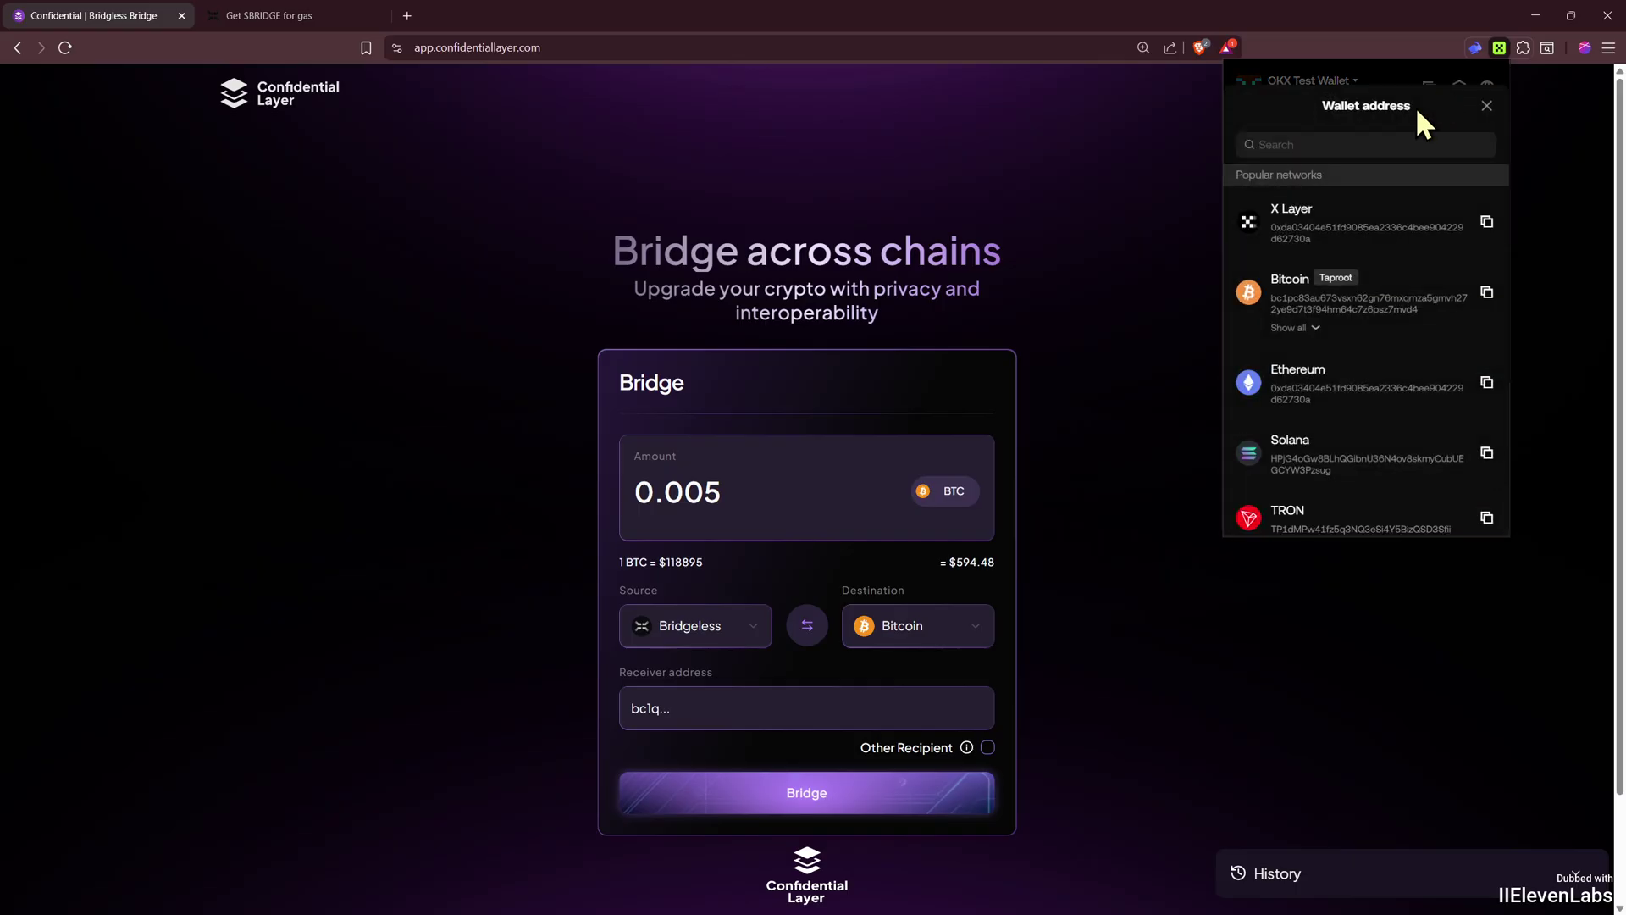
left_click(1488, 293)
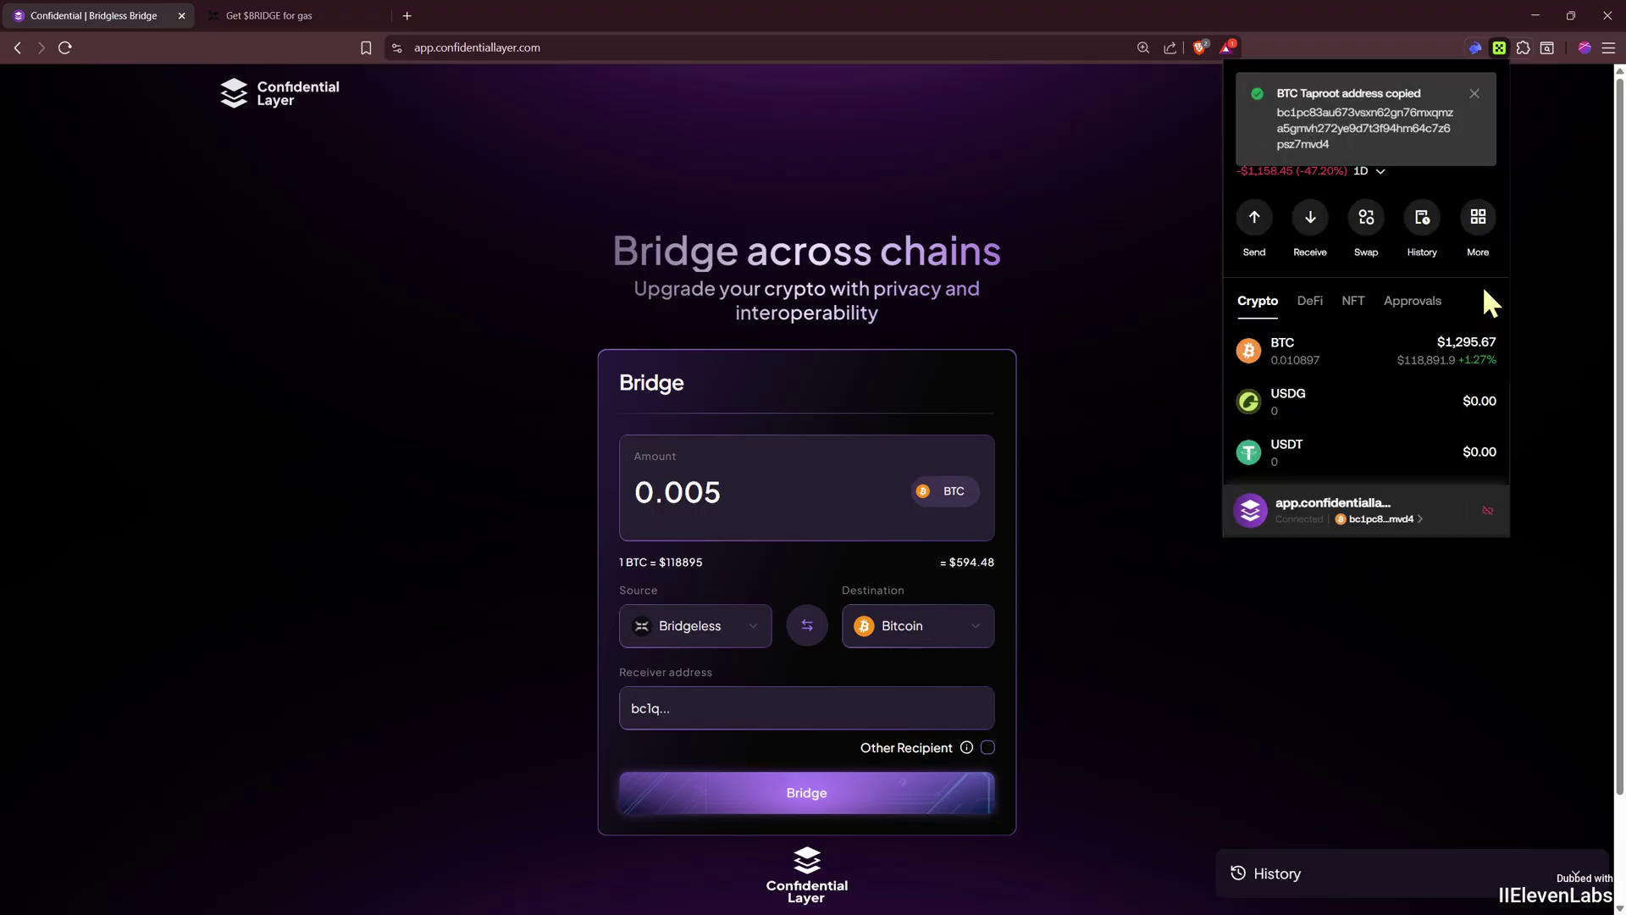
left_click(787, 717)
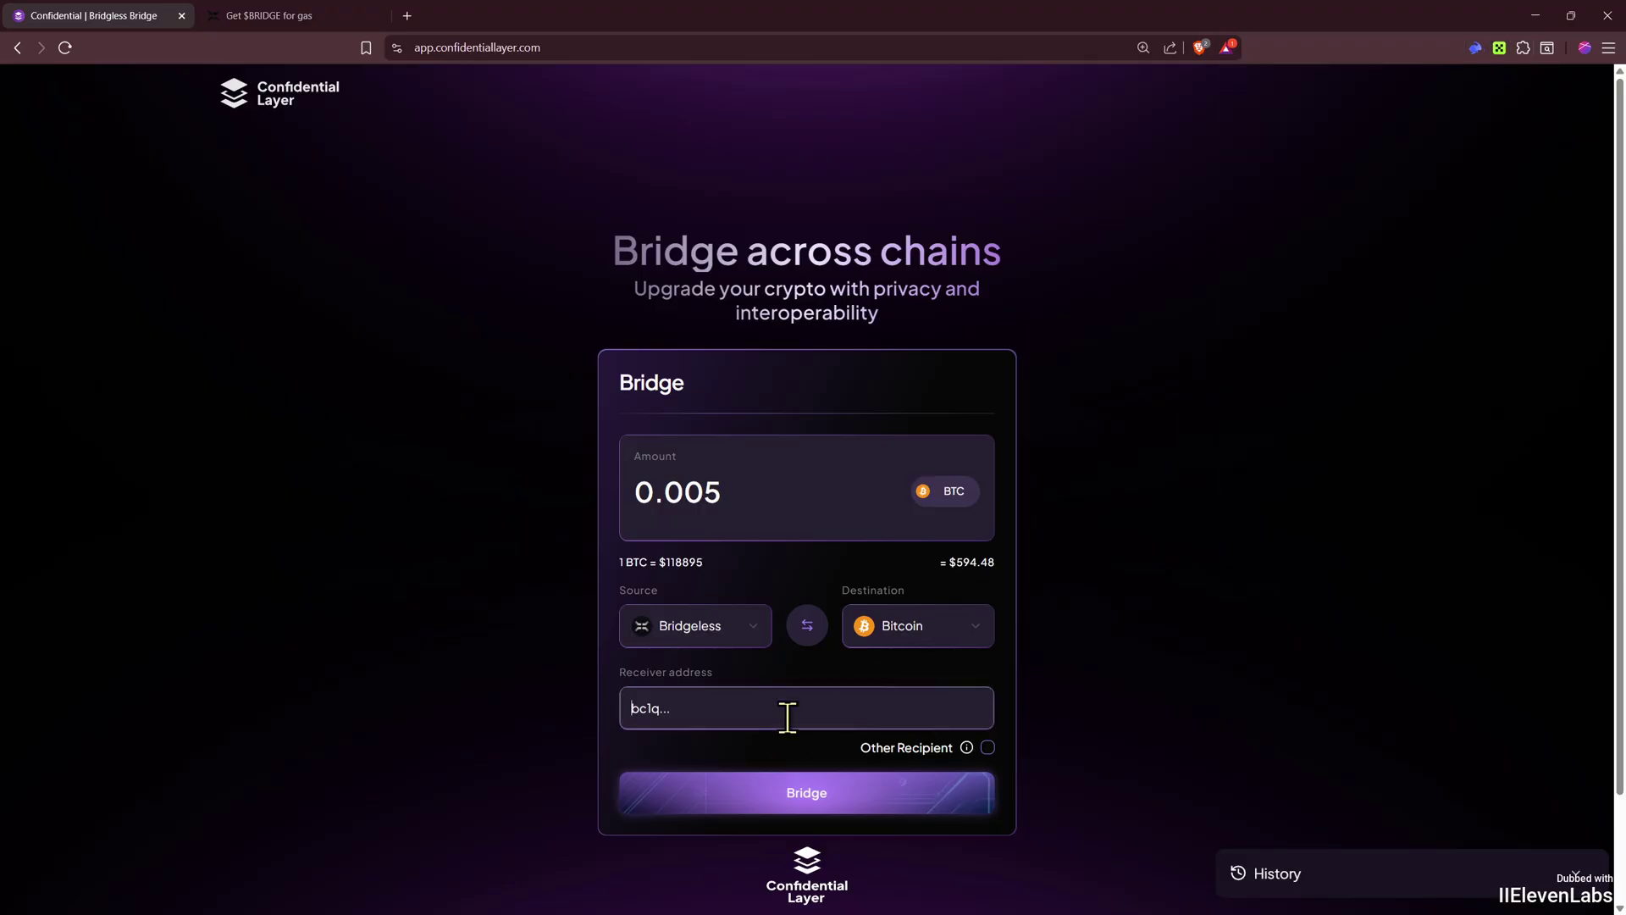
key("ctrl+v")
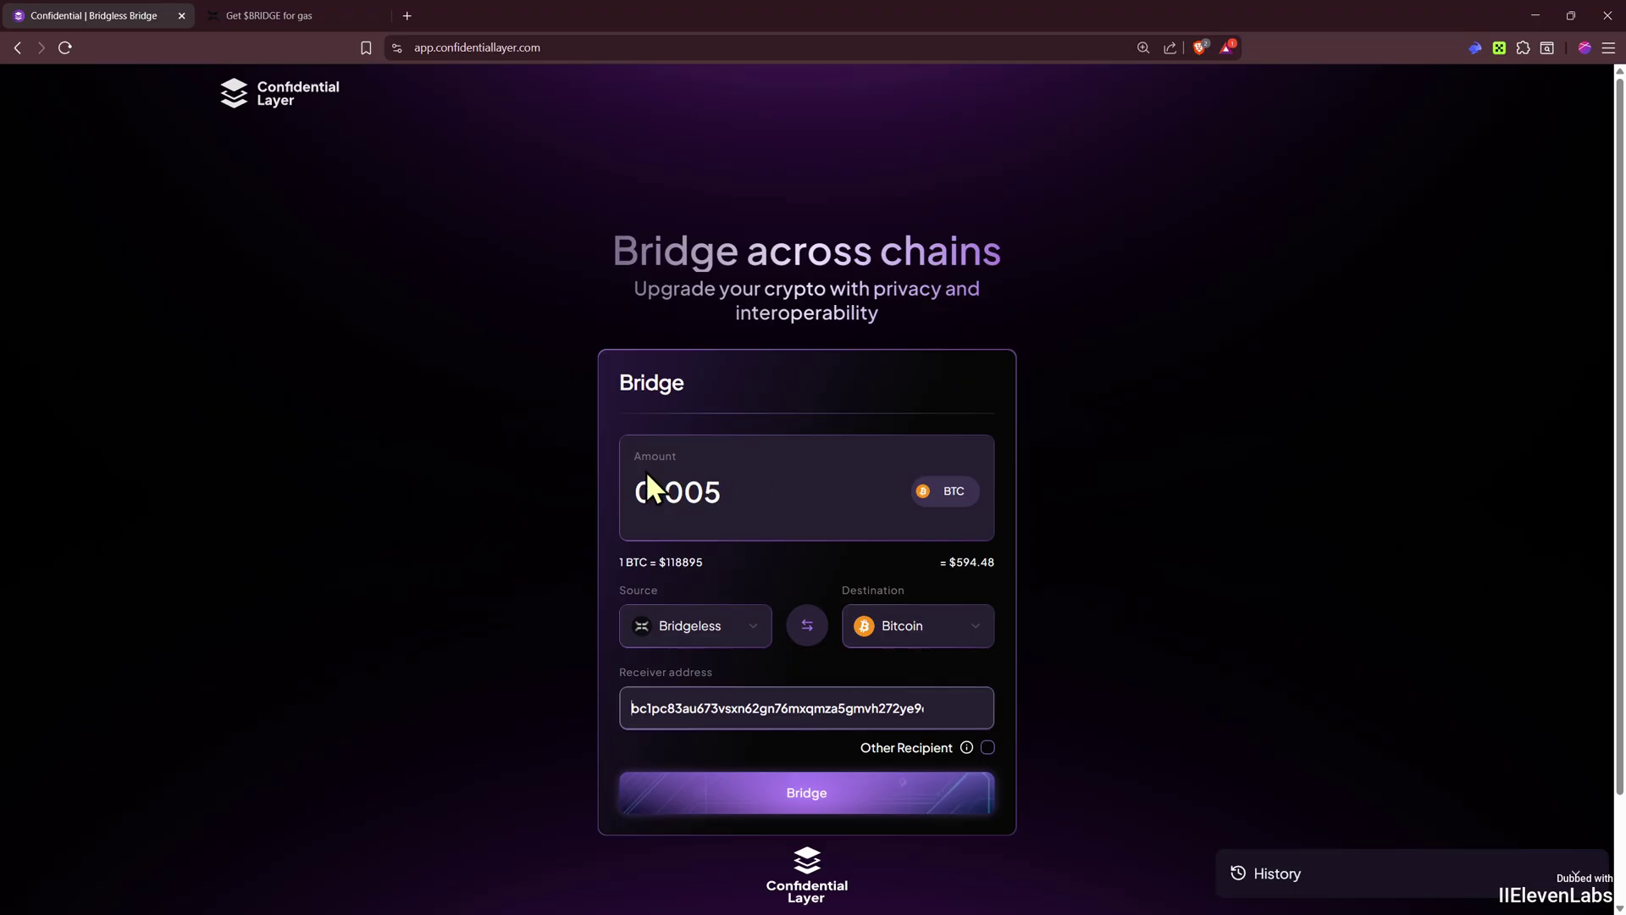
- Retype the amount's last digit so it stays 0.005 BTC
left_click(725, 494)
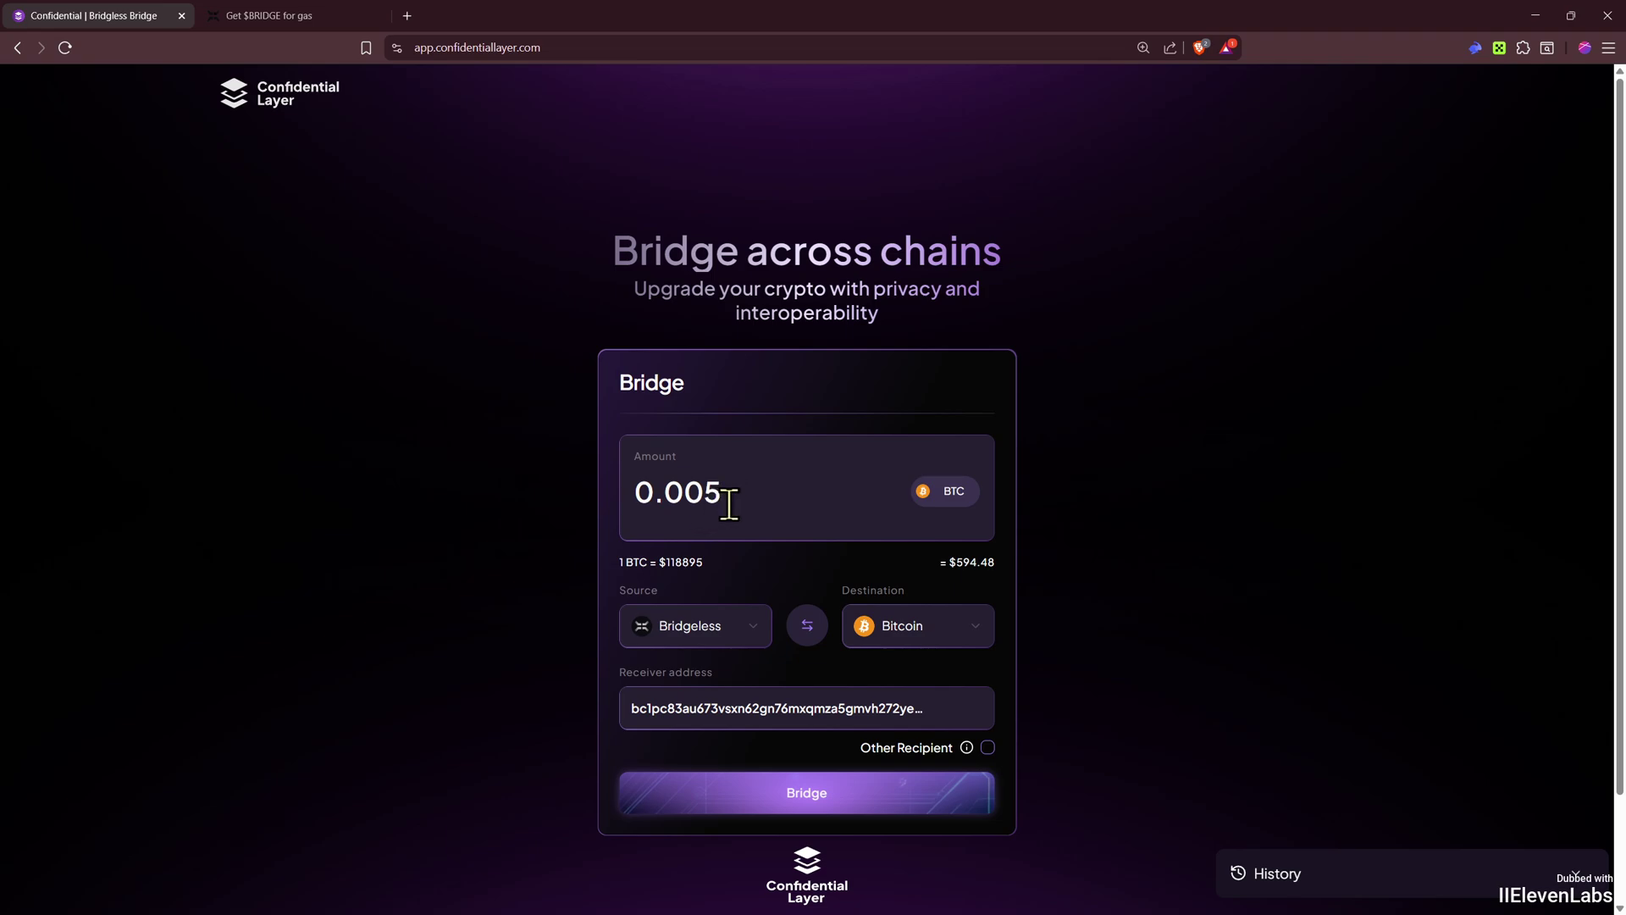
key("BackSpace")
type("5")
- Begin the bridge, connect Rabby Wallet and switch it to the Bridgeless network
left_click(848, 801)
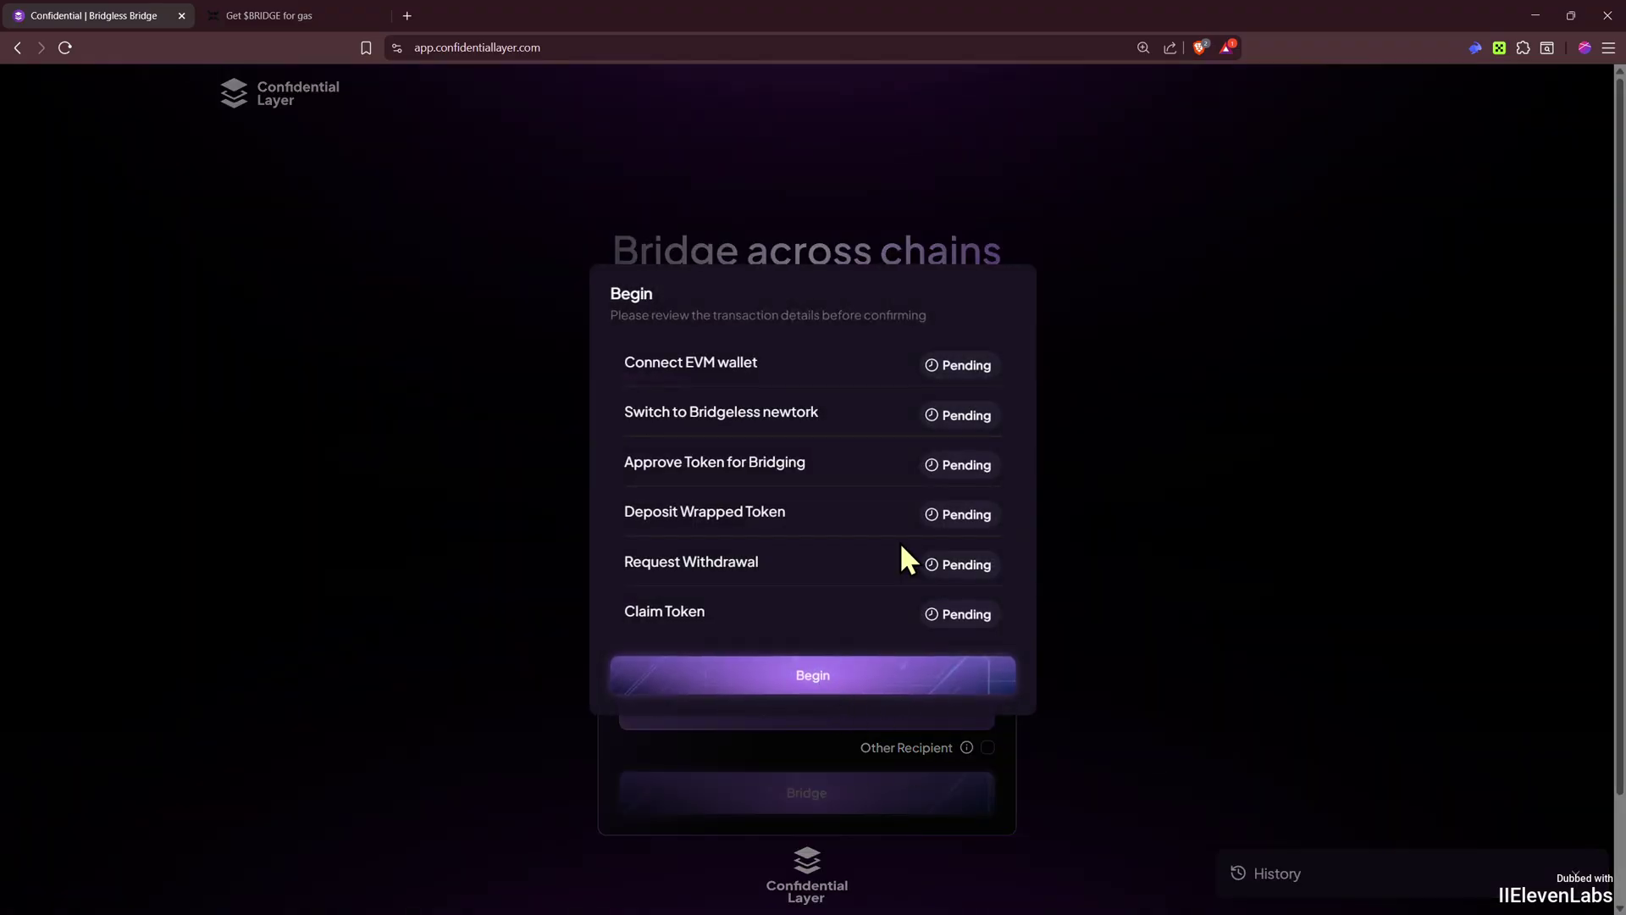
left_click(780, 682)
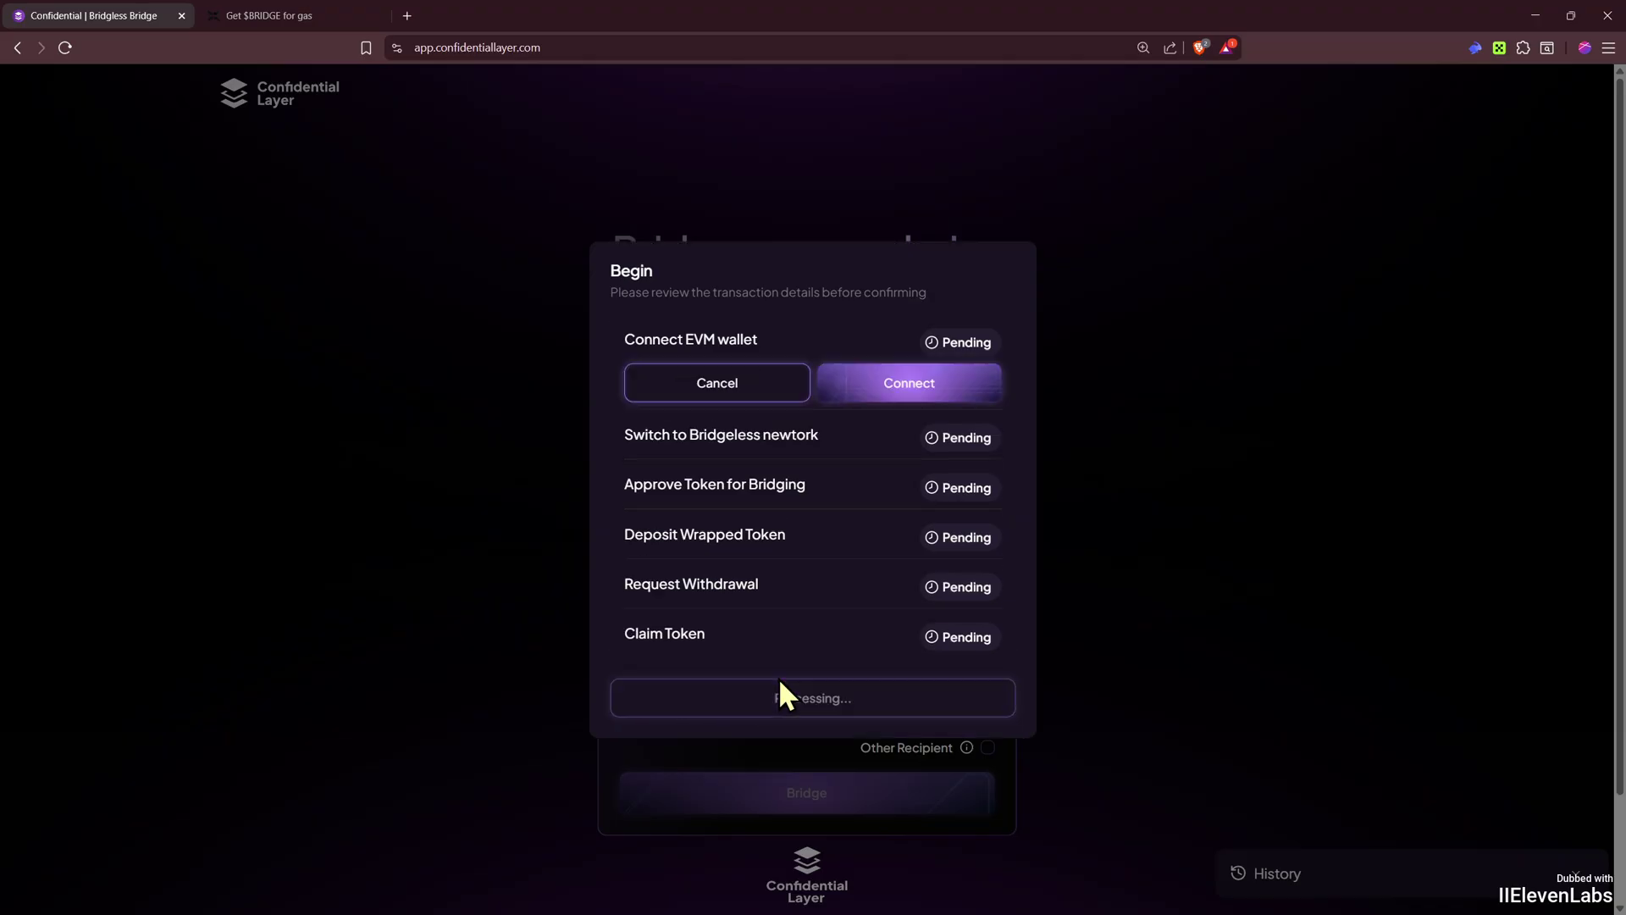
left_click(914, 408)
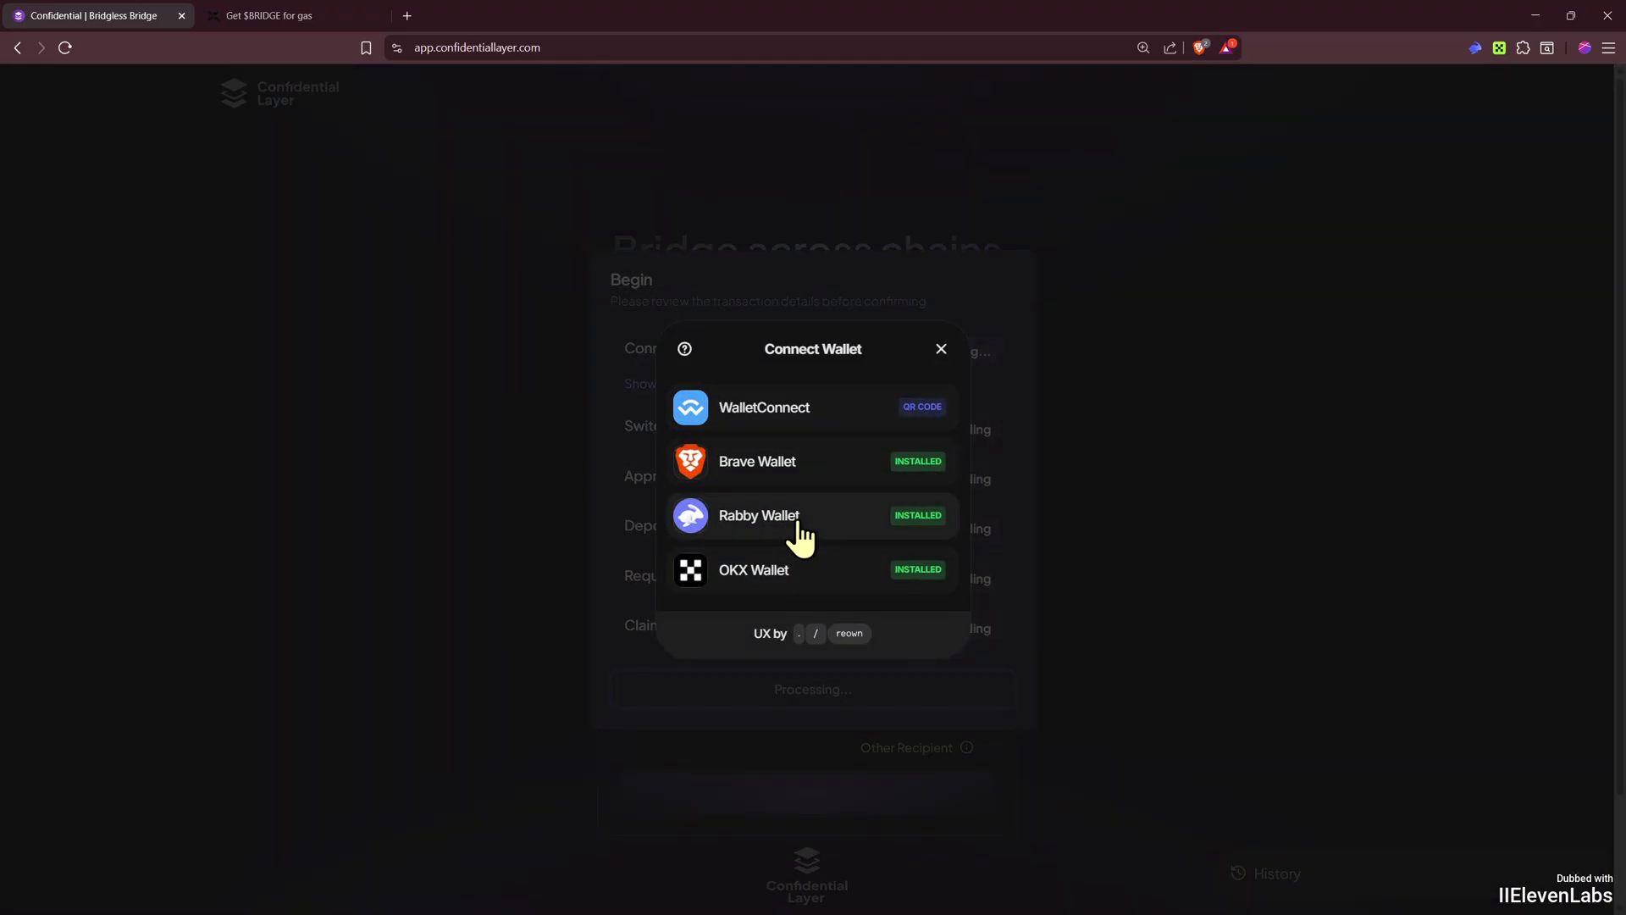
left_click(797, 523)
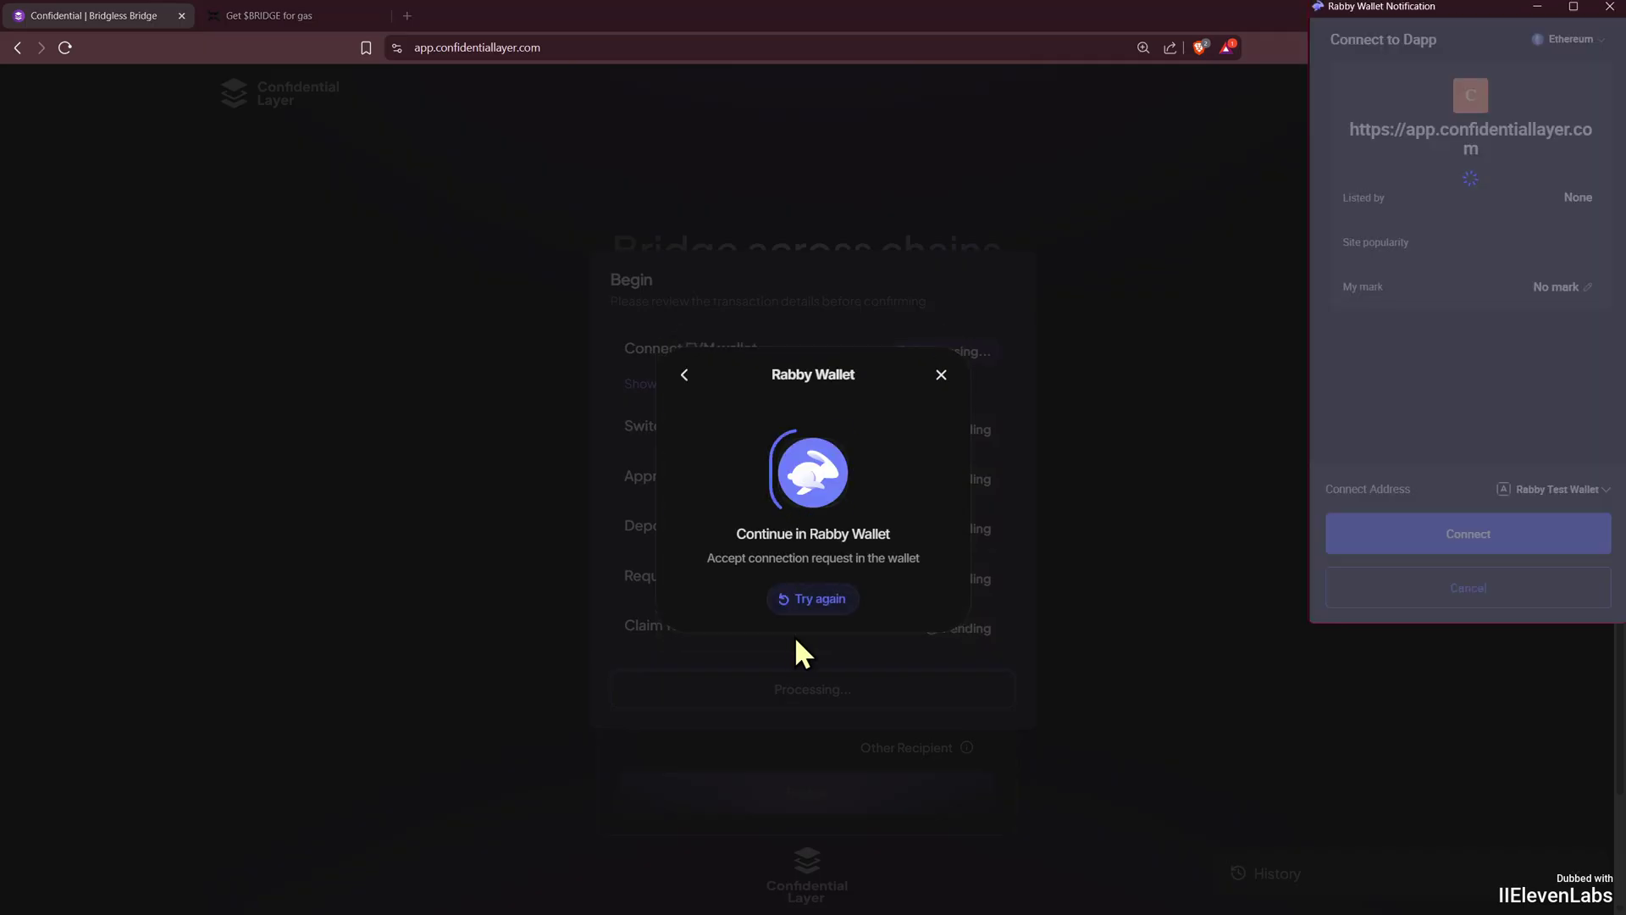
left_click(1579, 544)
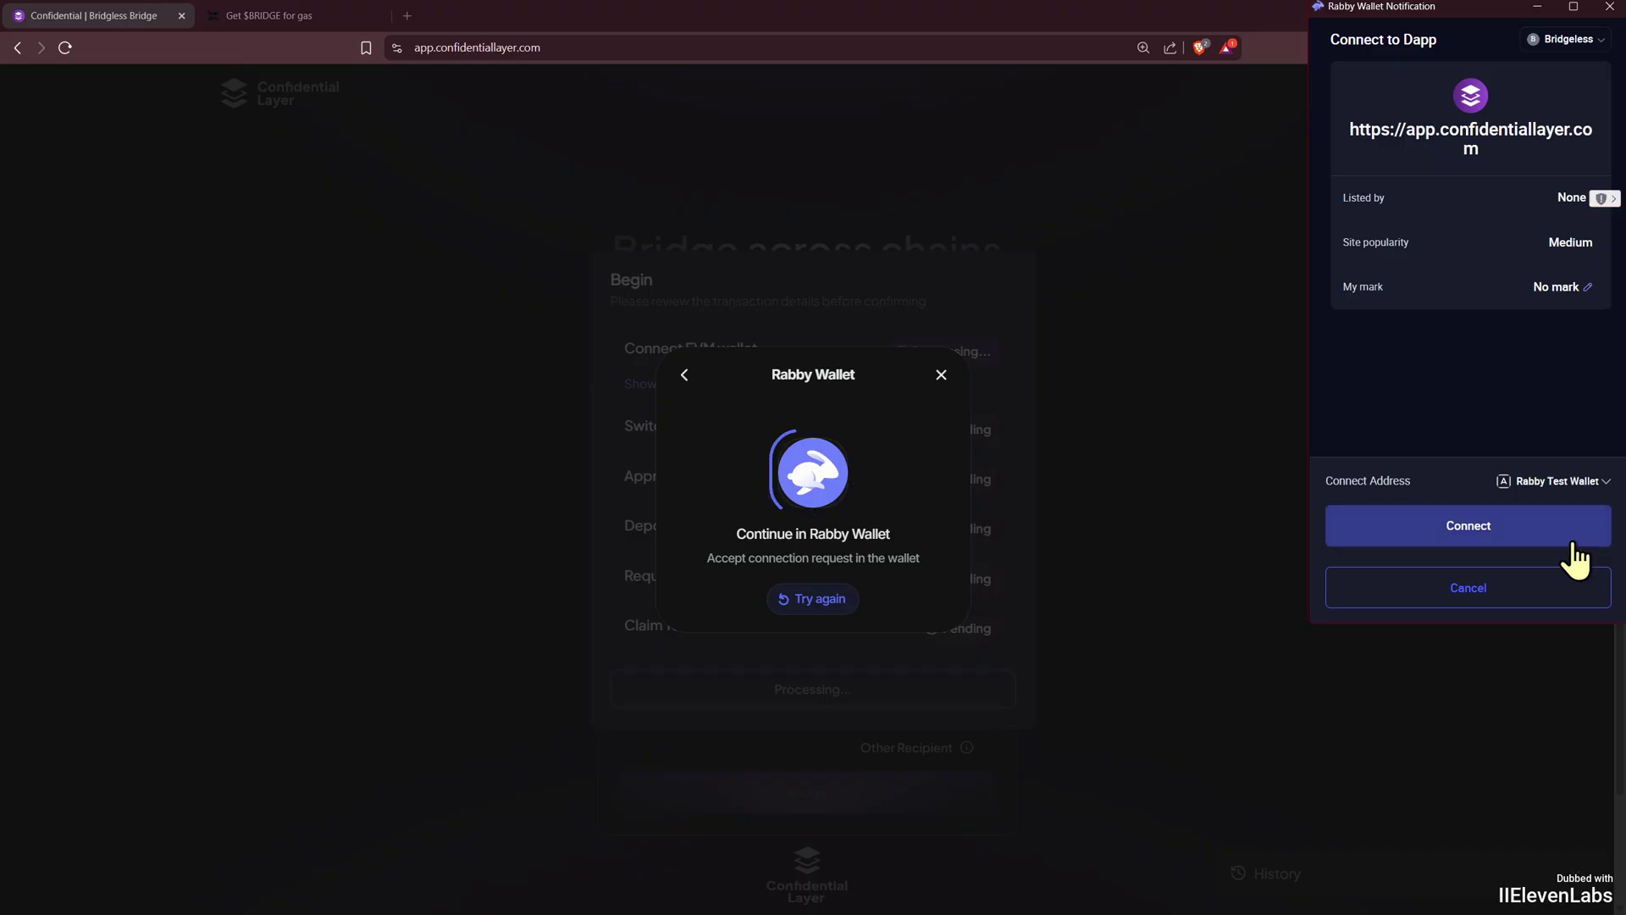
left_click(1468, 533)
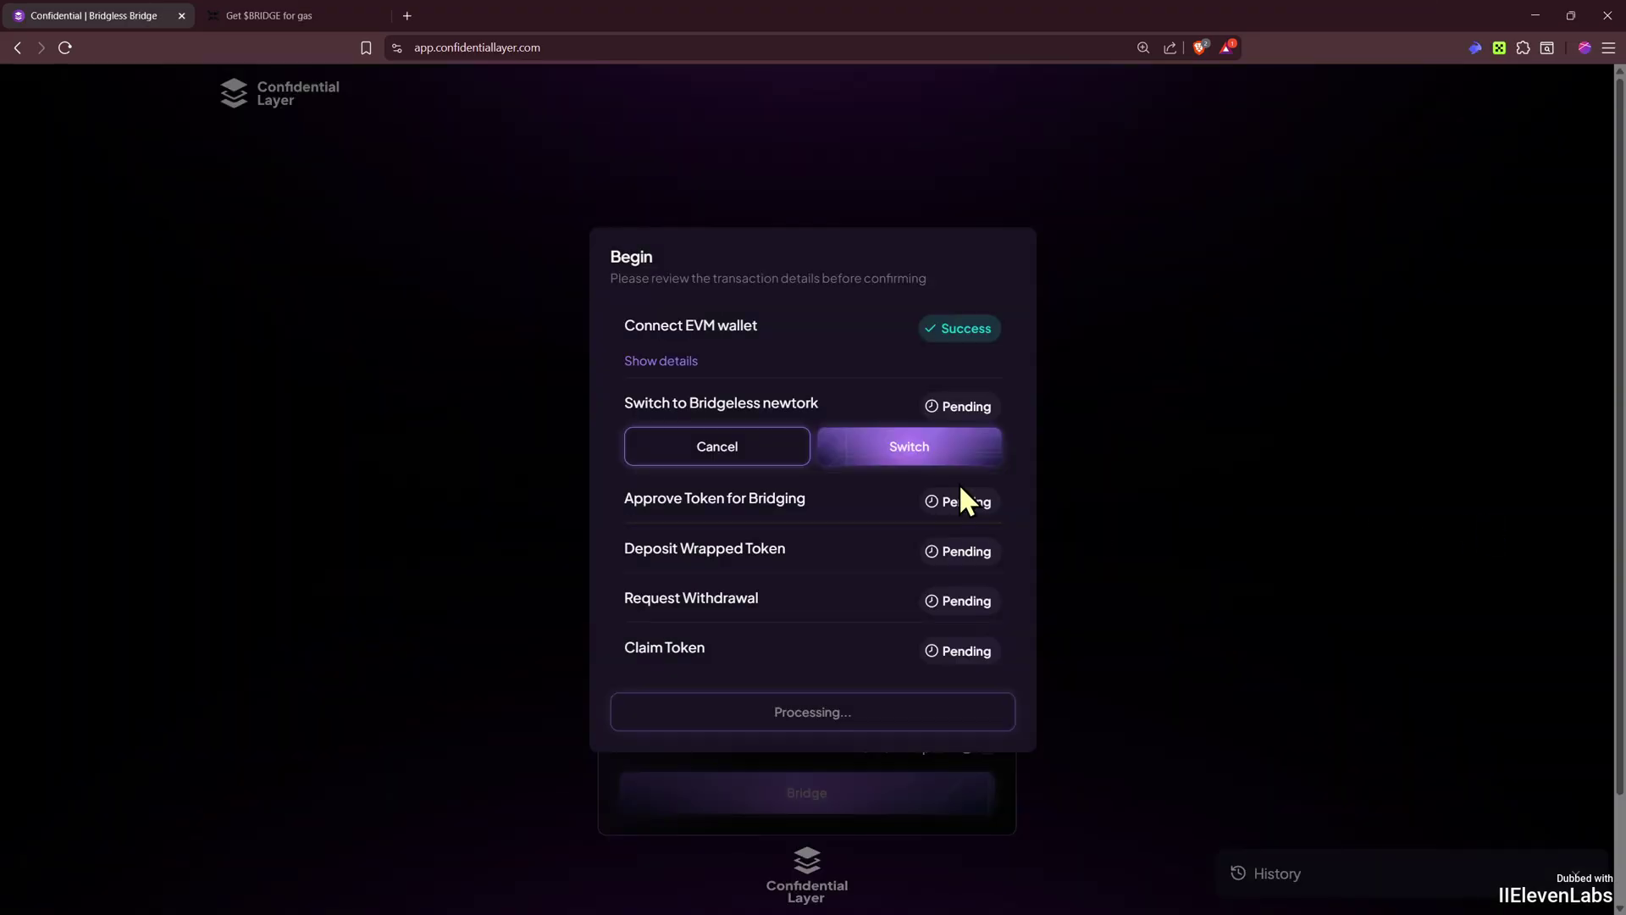
left_click(926, 442)
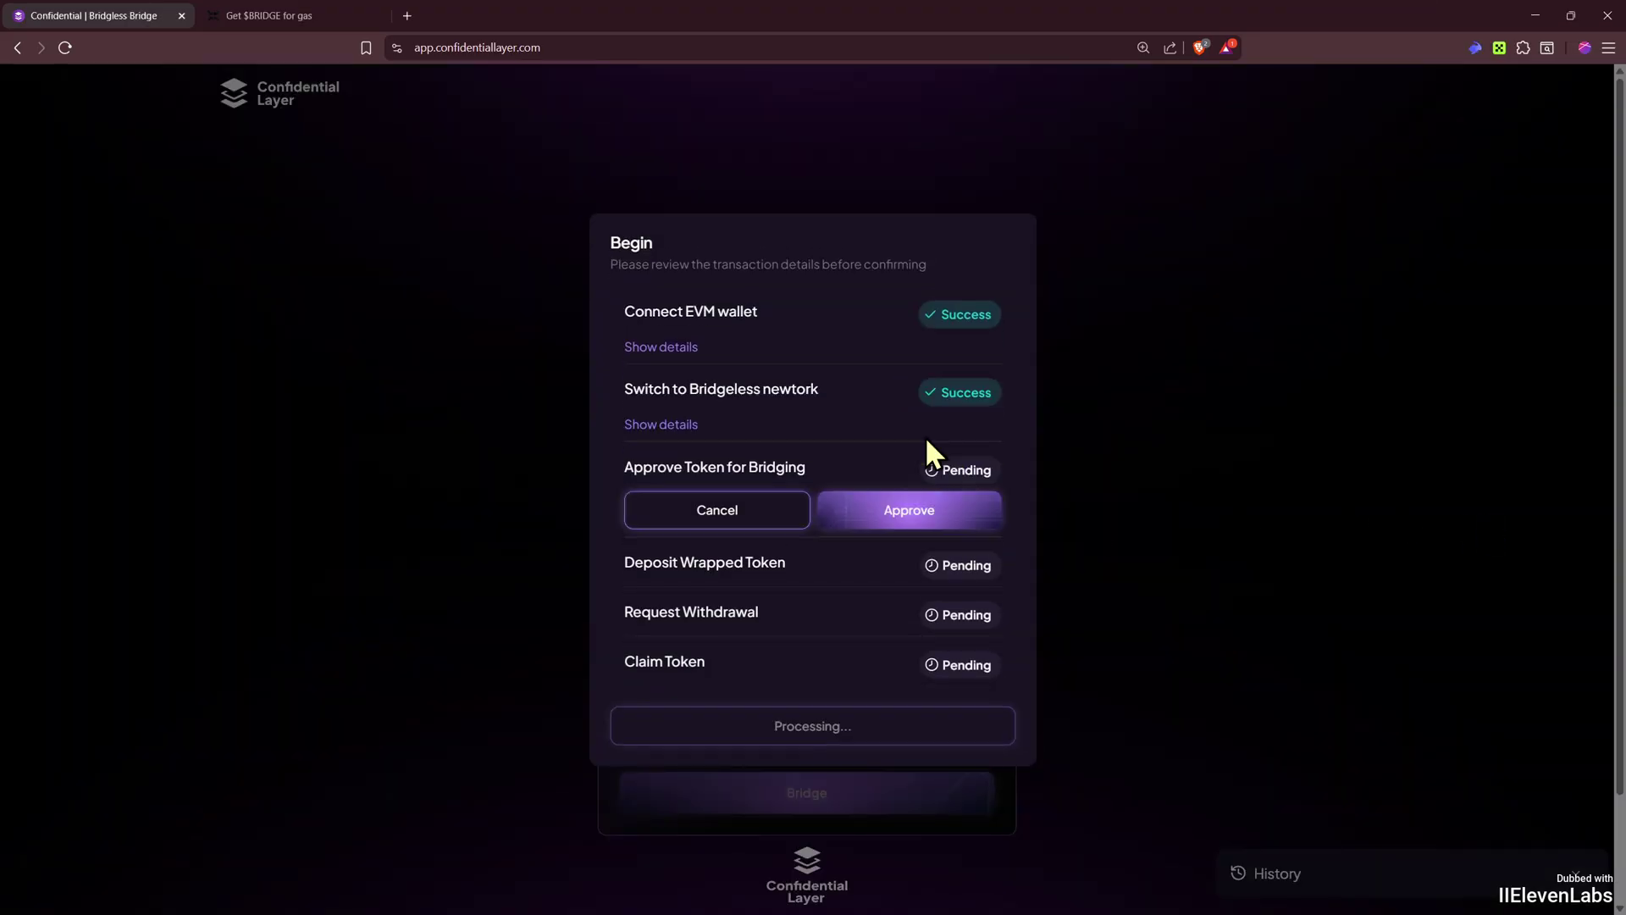
- Approve the token for bridging, signing and confirming the approval in Rabby
left_click(919, 516)
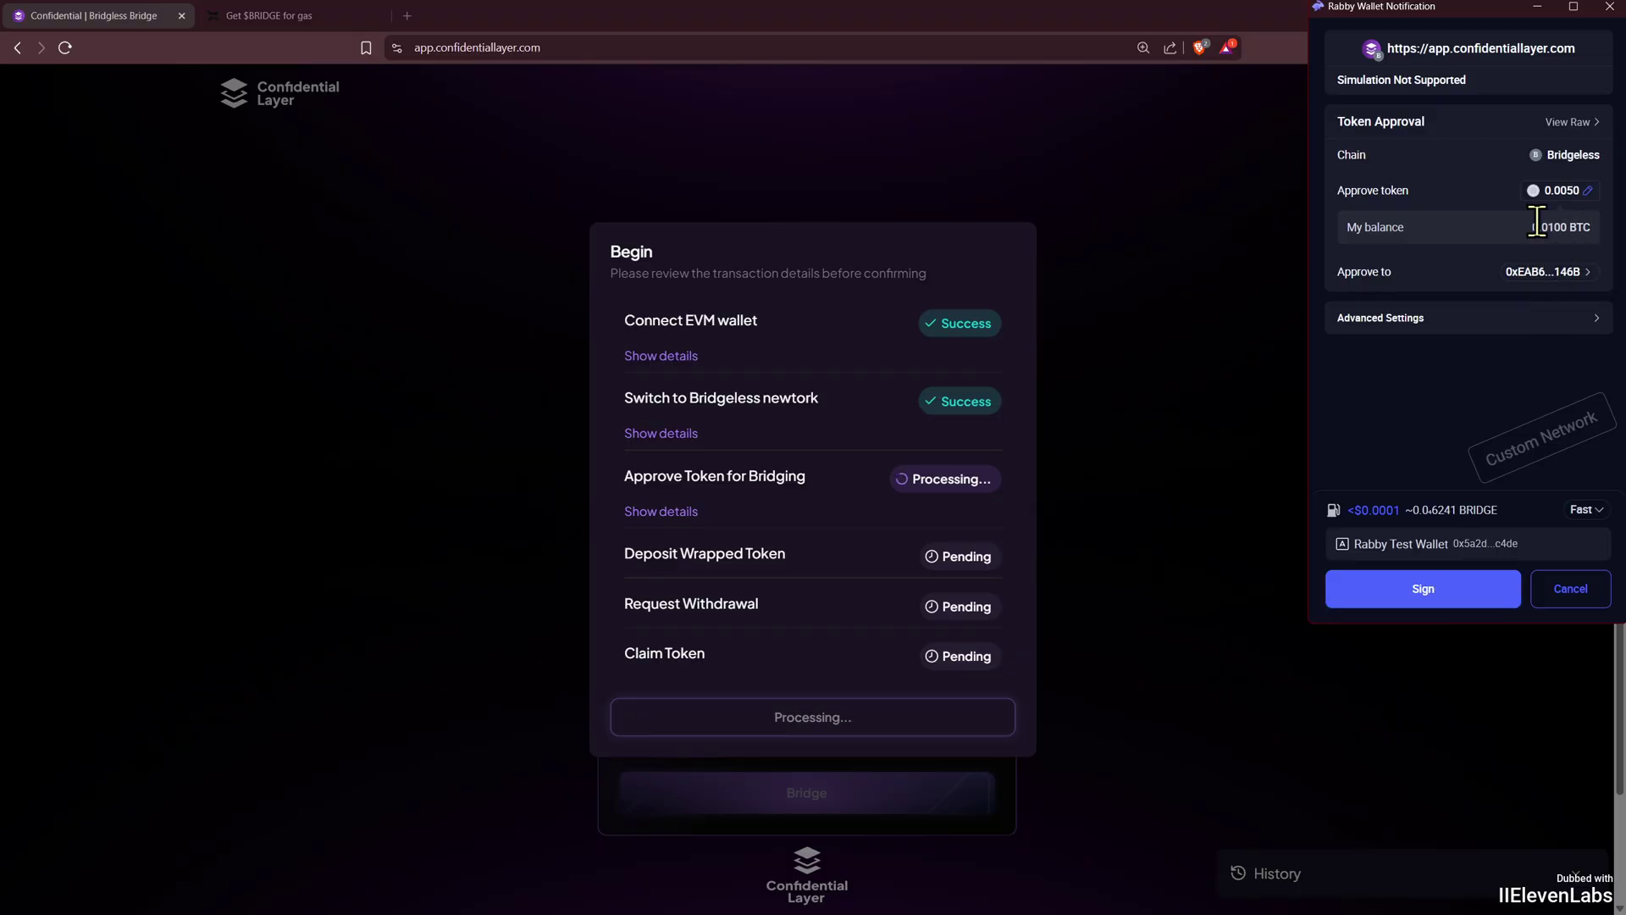
left_click(1431, 598)
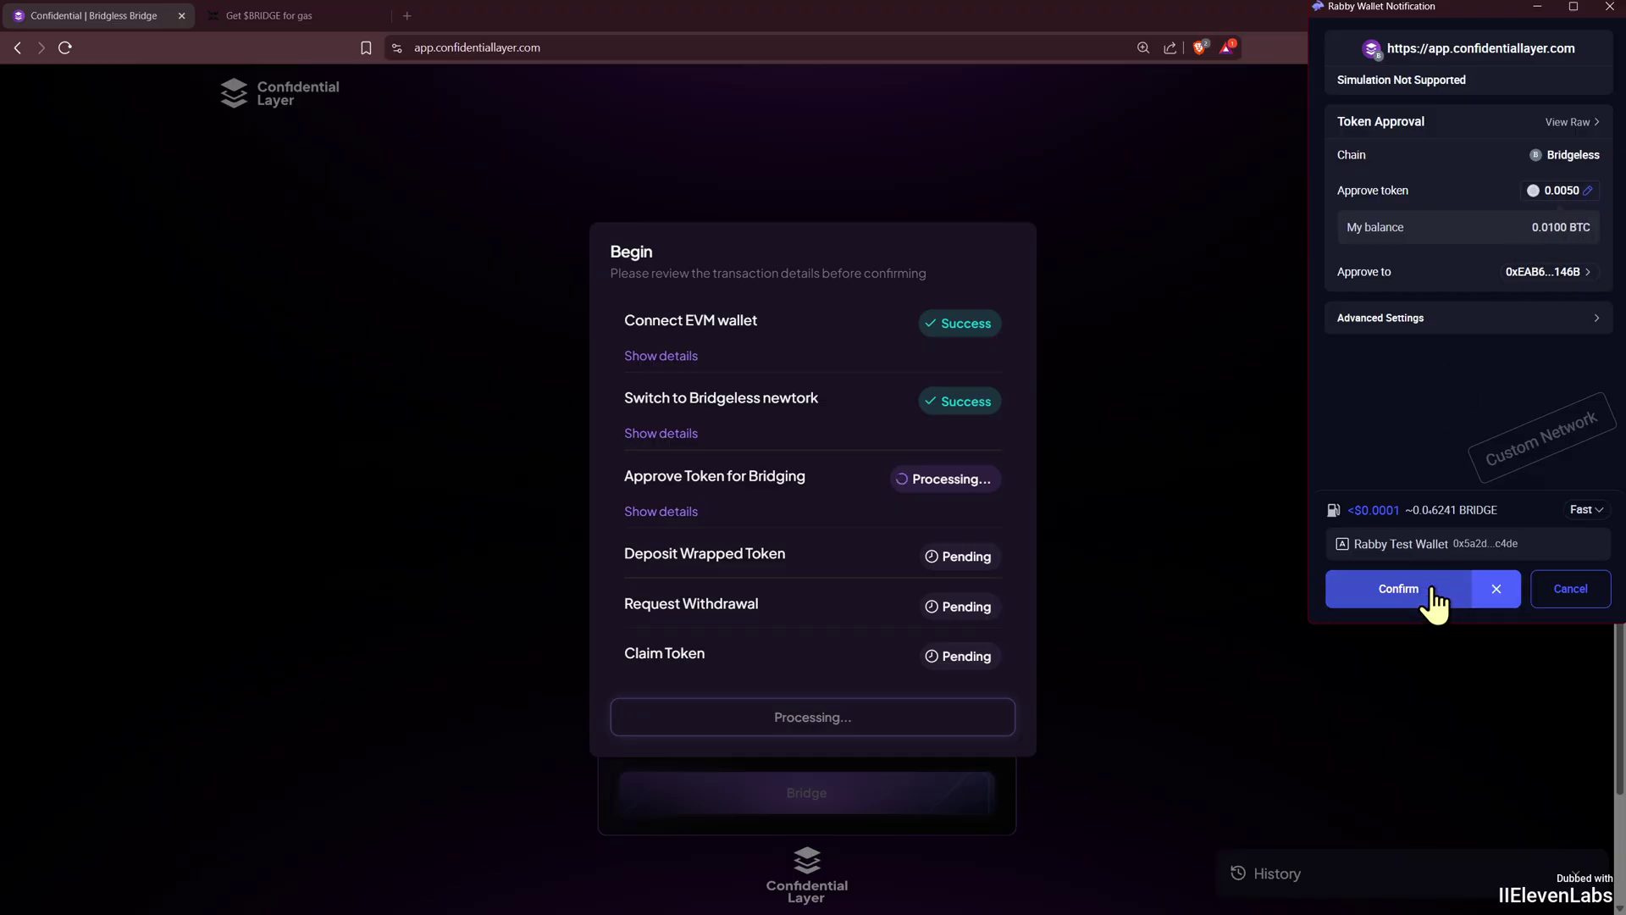
left_click(1398, 588)
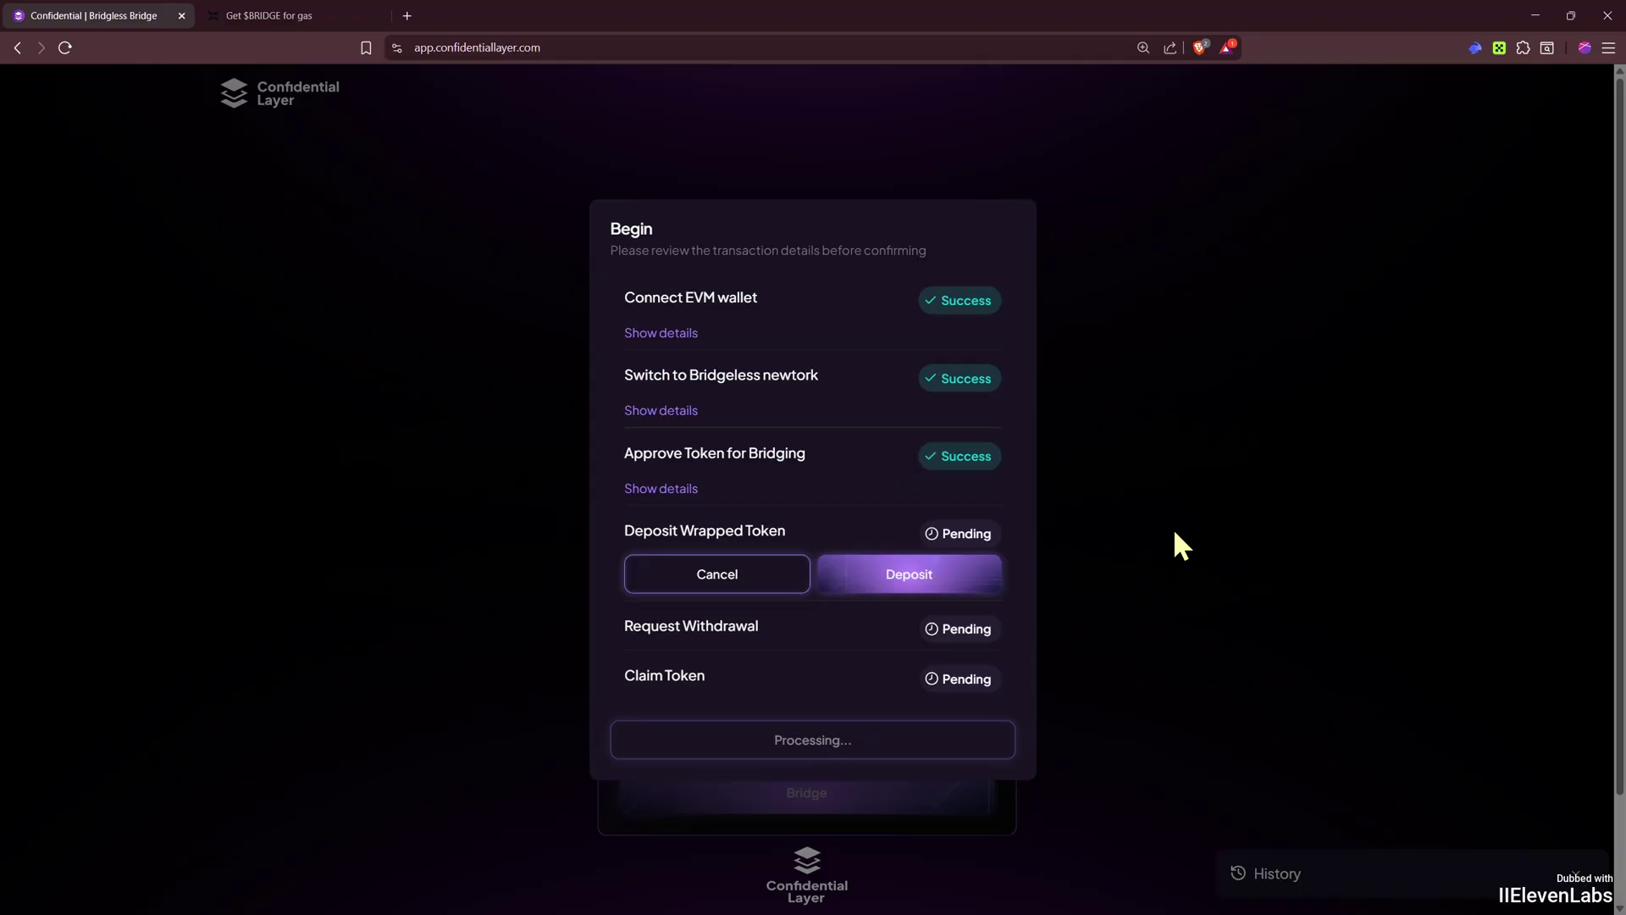
- Deposit the wrapped token via Rabby, then submit the withdrawal request and token claim
left_click(899, 585)
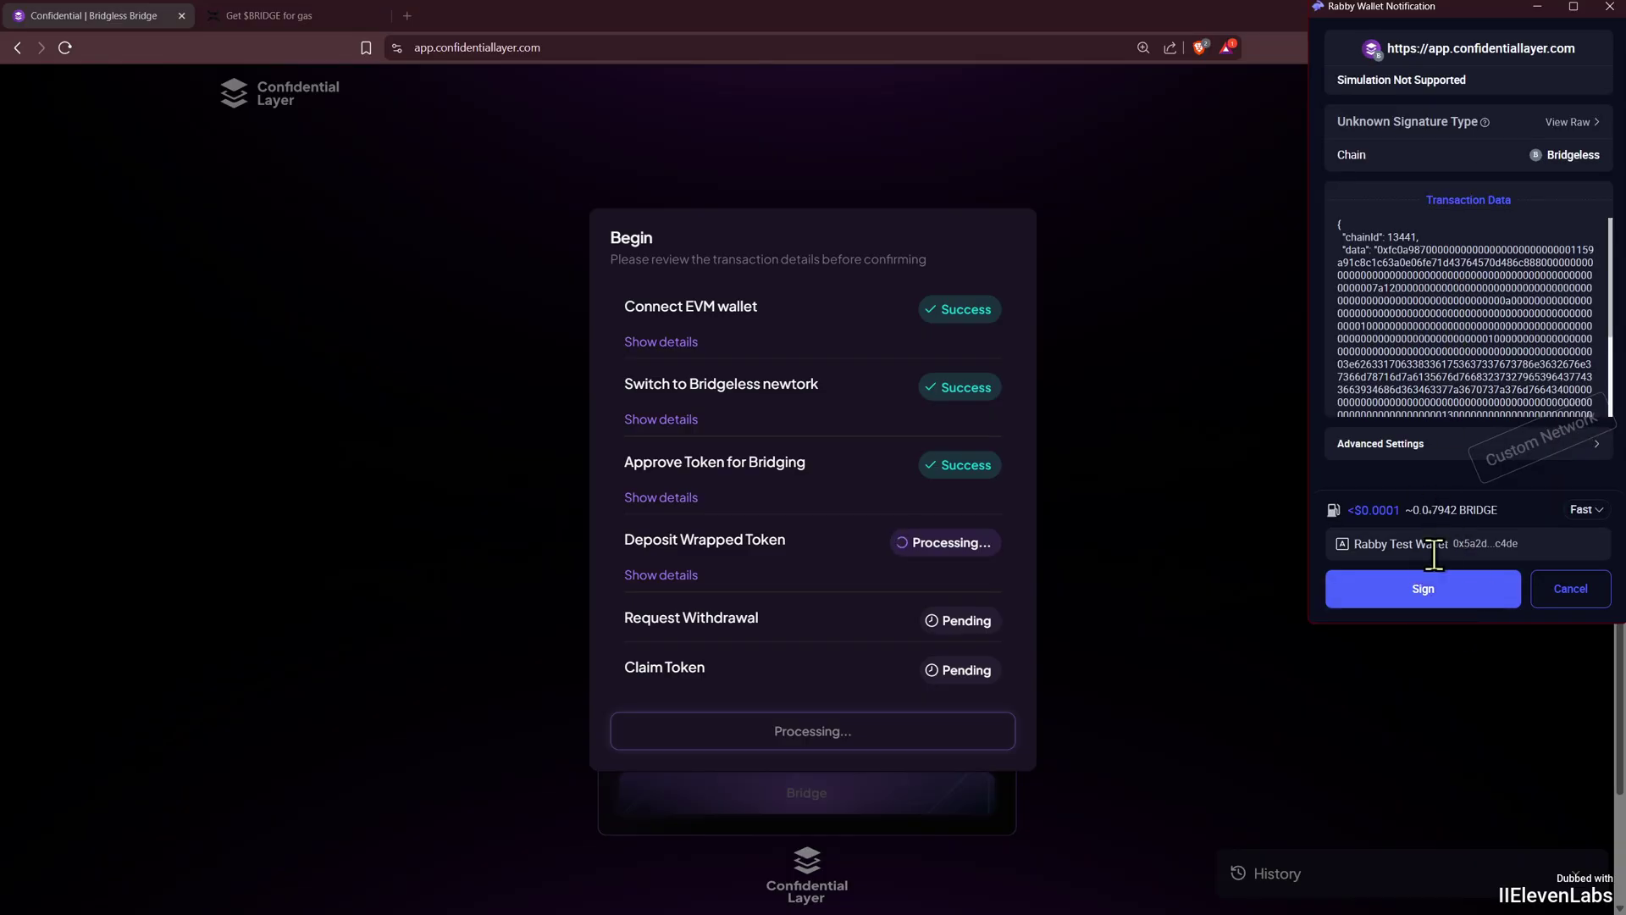
left_click(1427, 594)
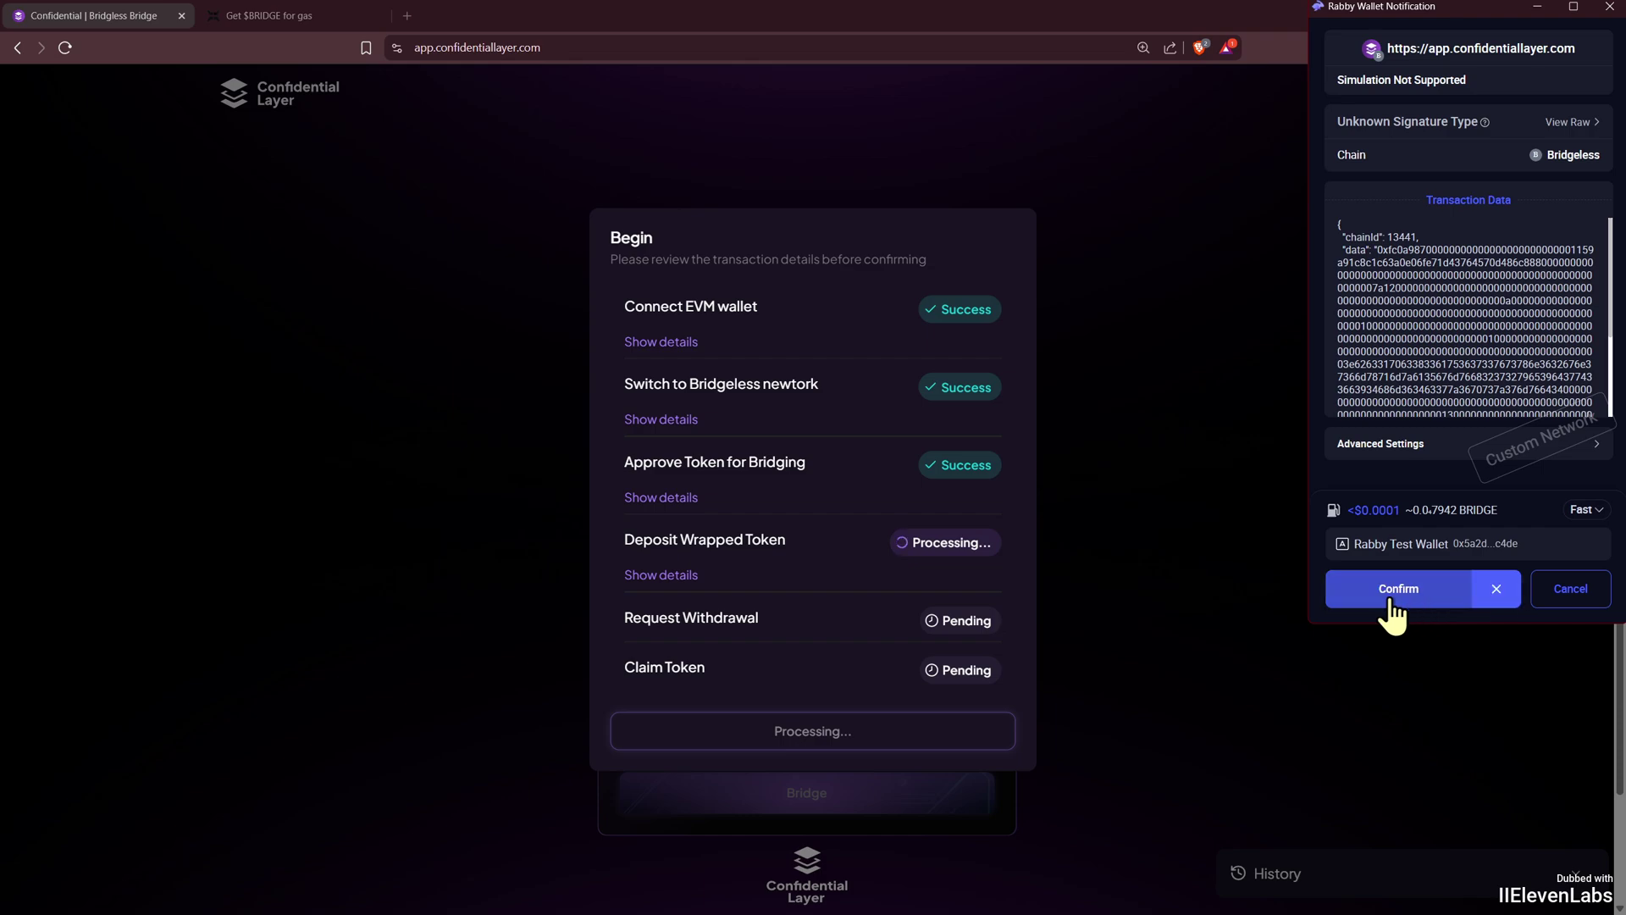
left_click(1389, 600)
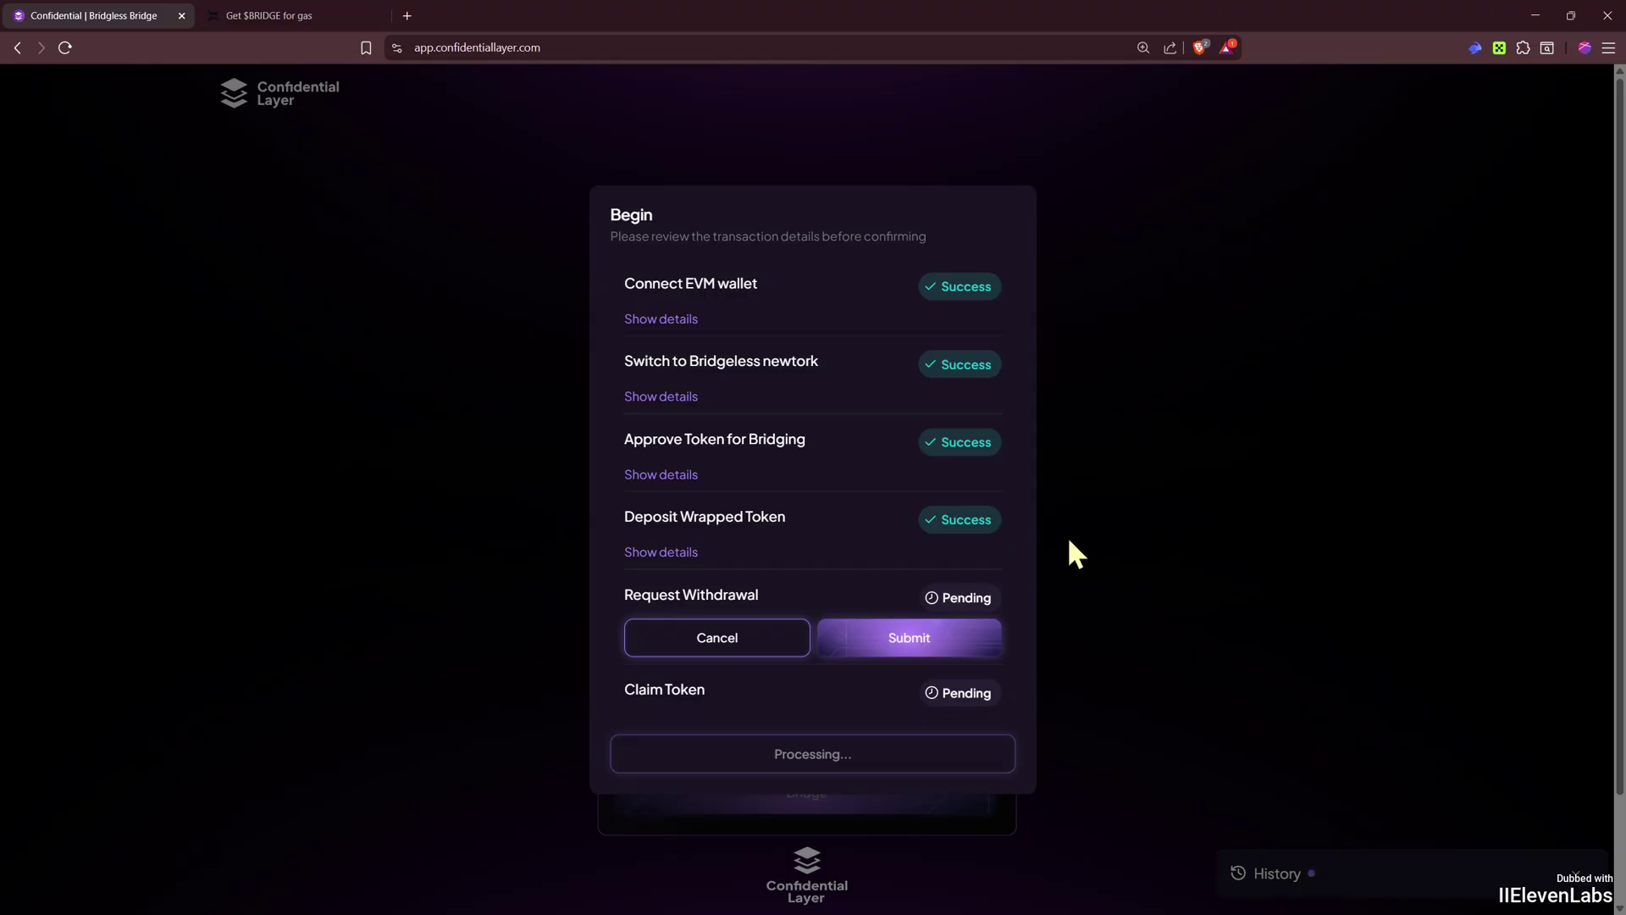
left_click(909, 644)
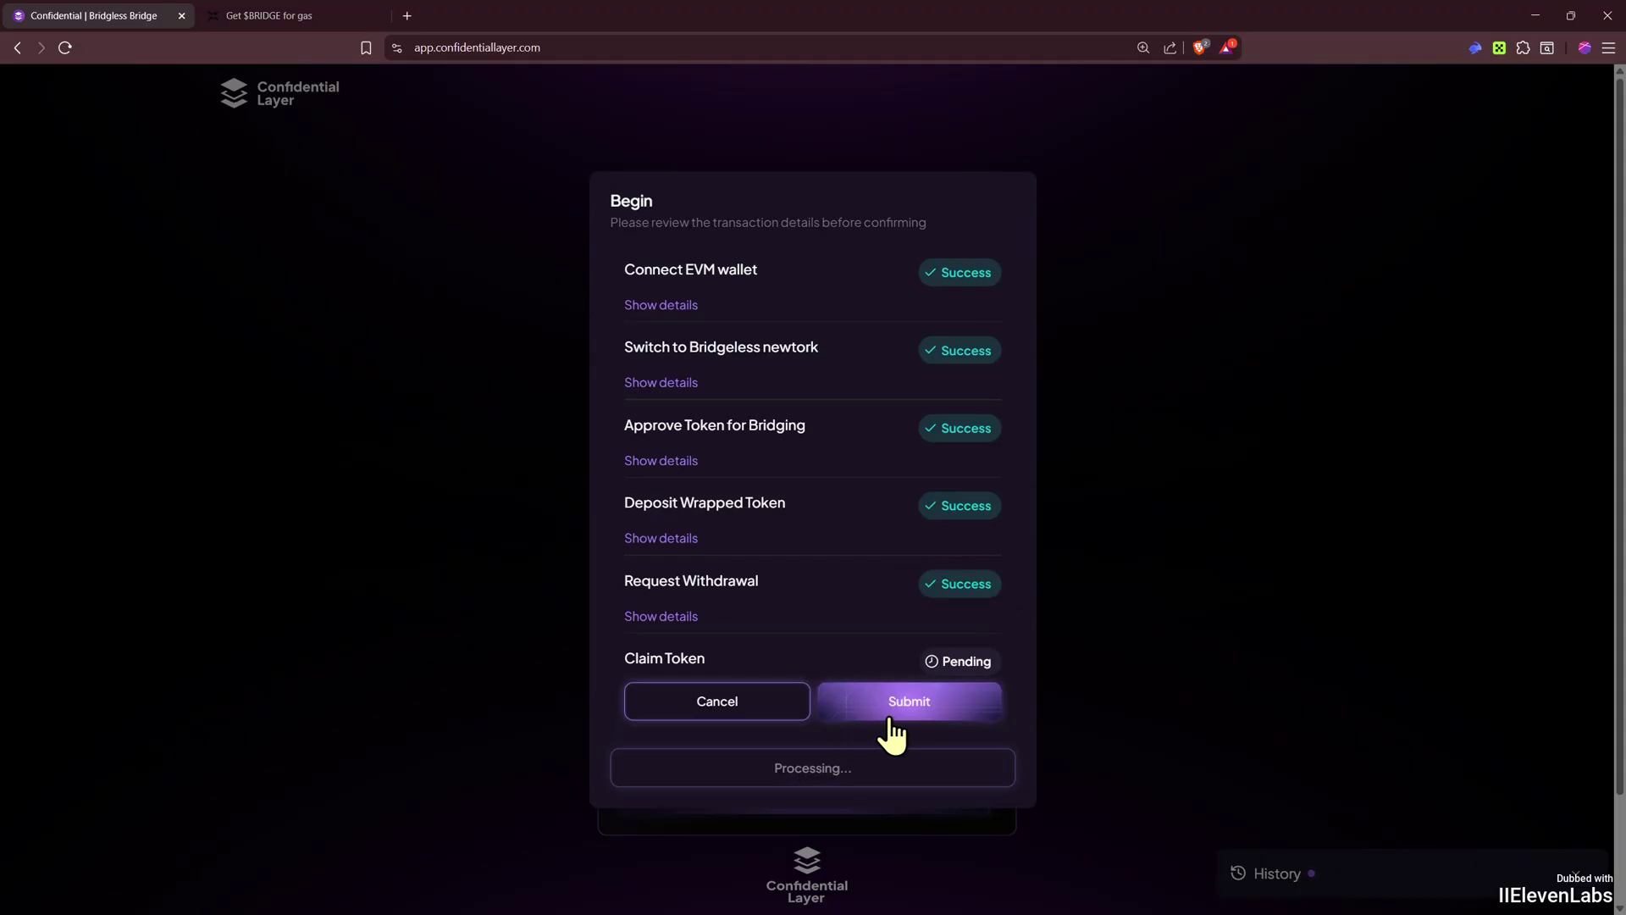
left_click(915, 708)
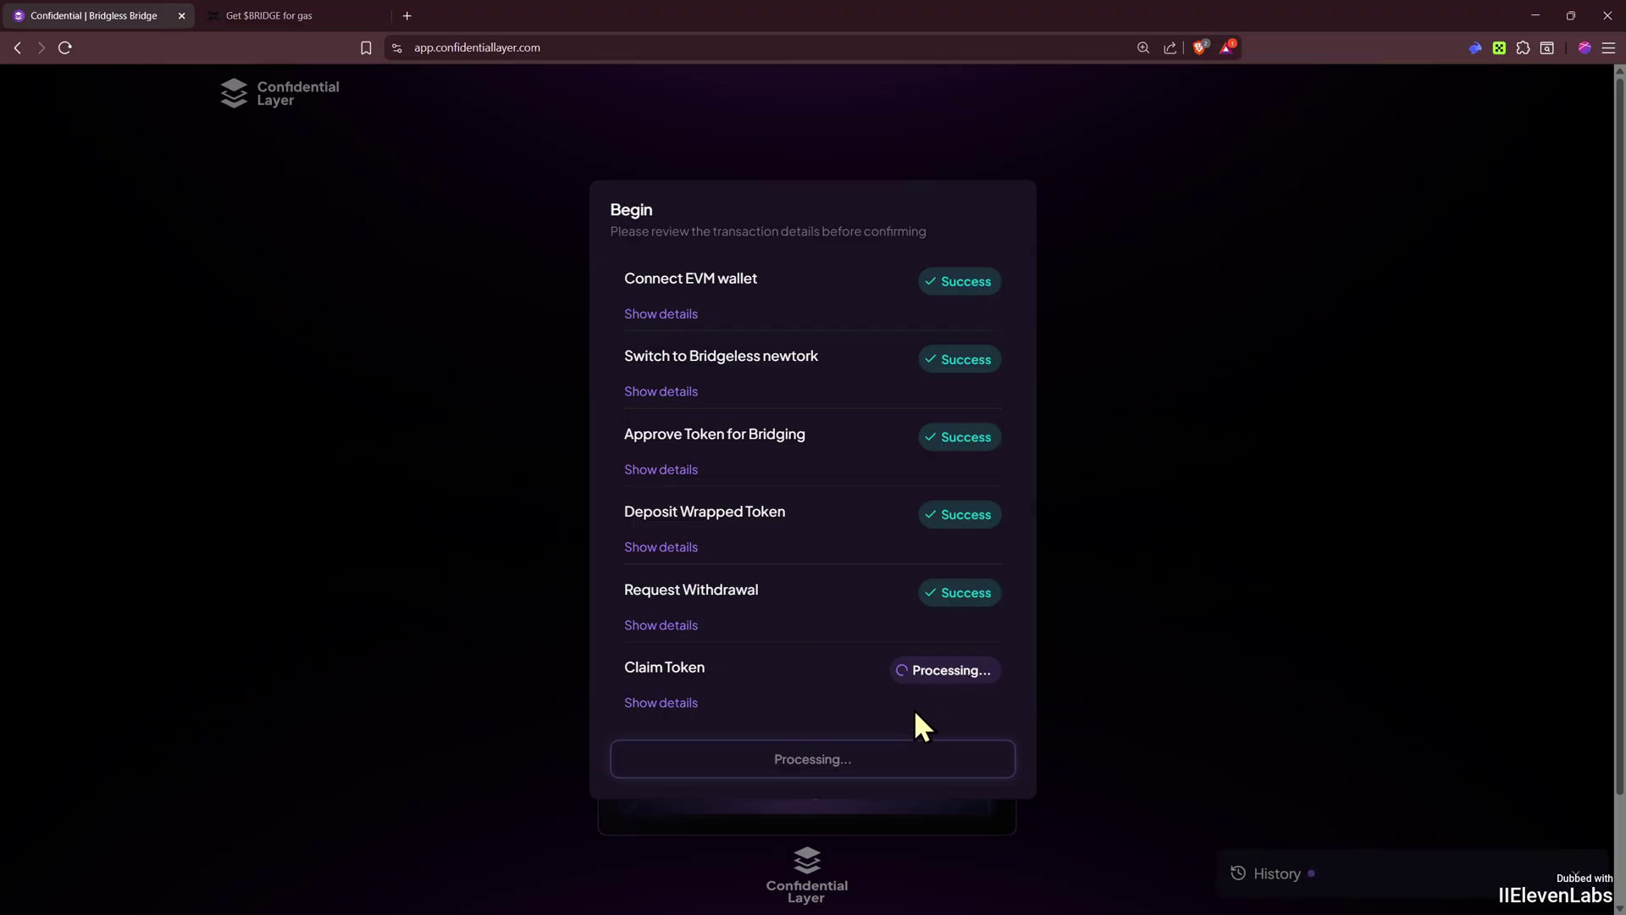
- Close the finished summary and verify OKX Wallet shows 0.015892 BTC
left_click(1496, 57)
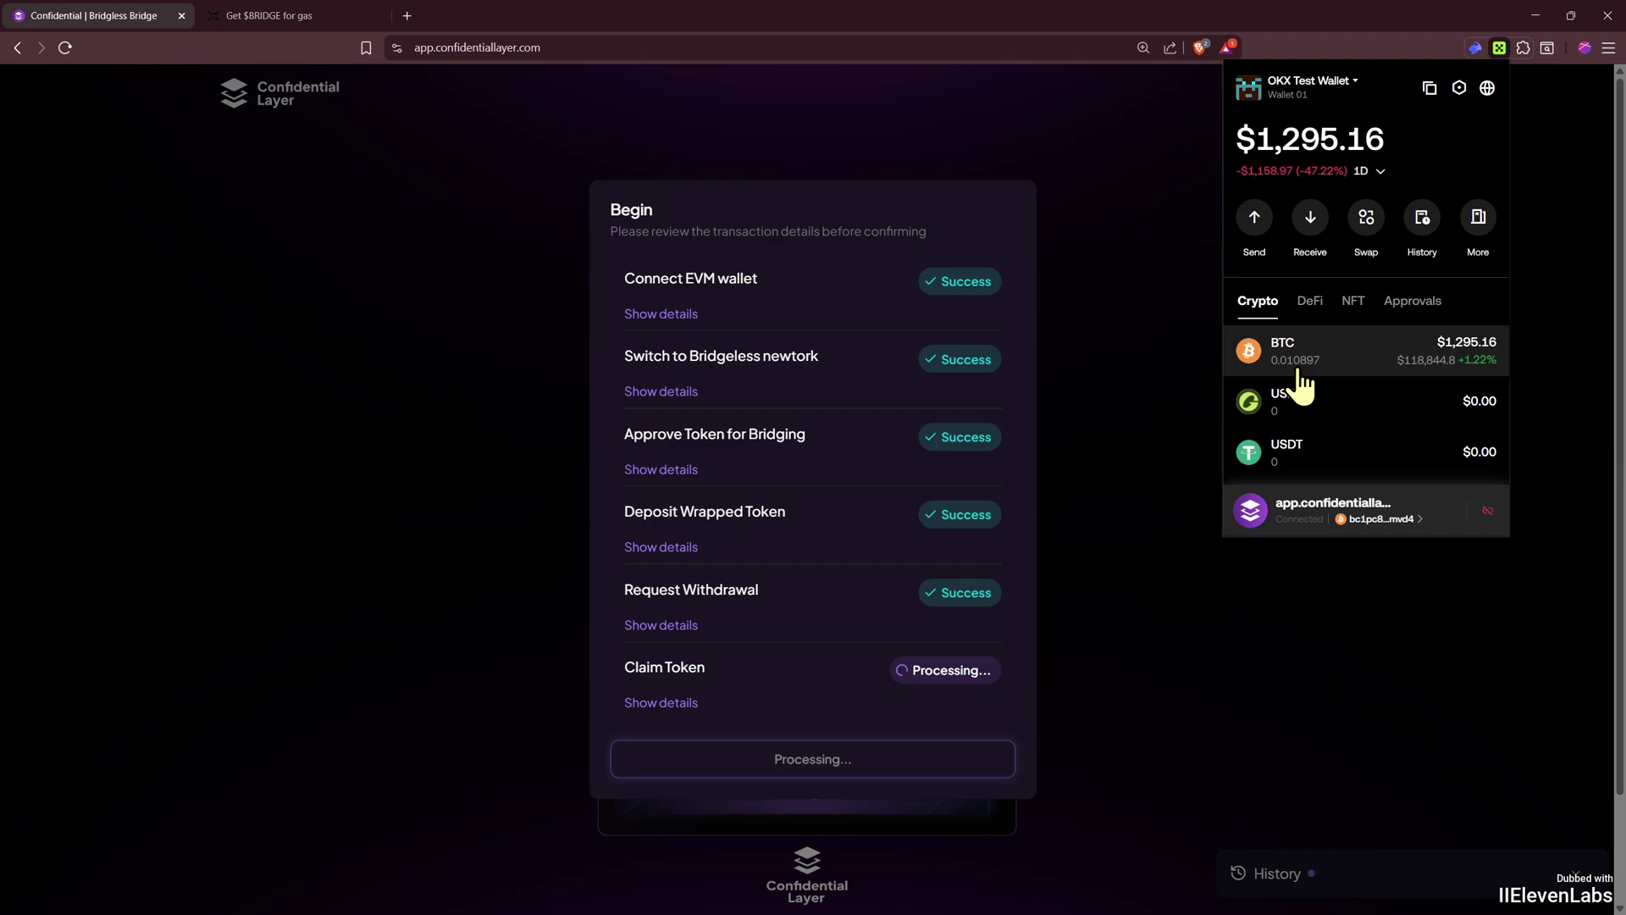
left_click(1400, 57)
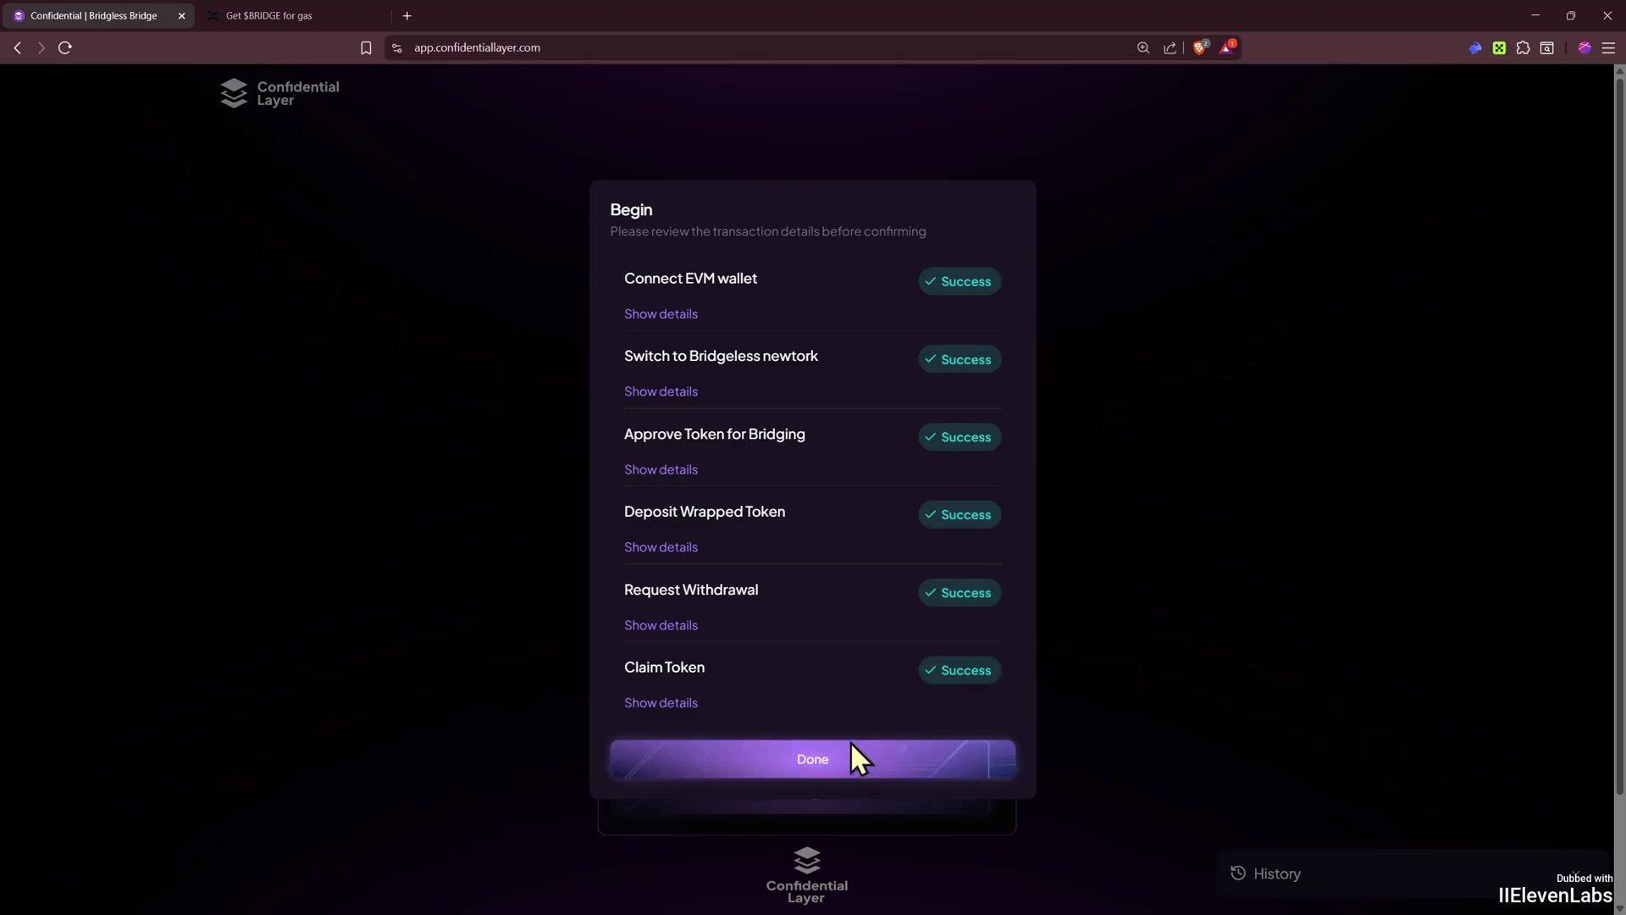
left_click(815, 762)
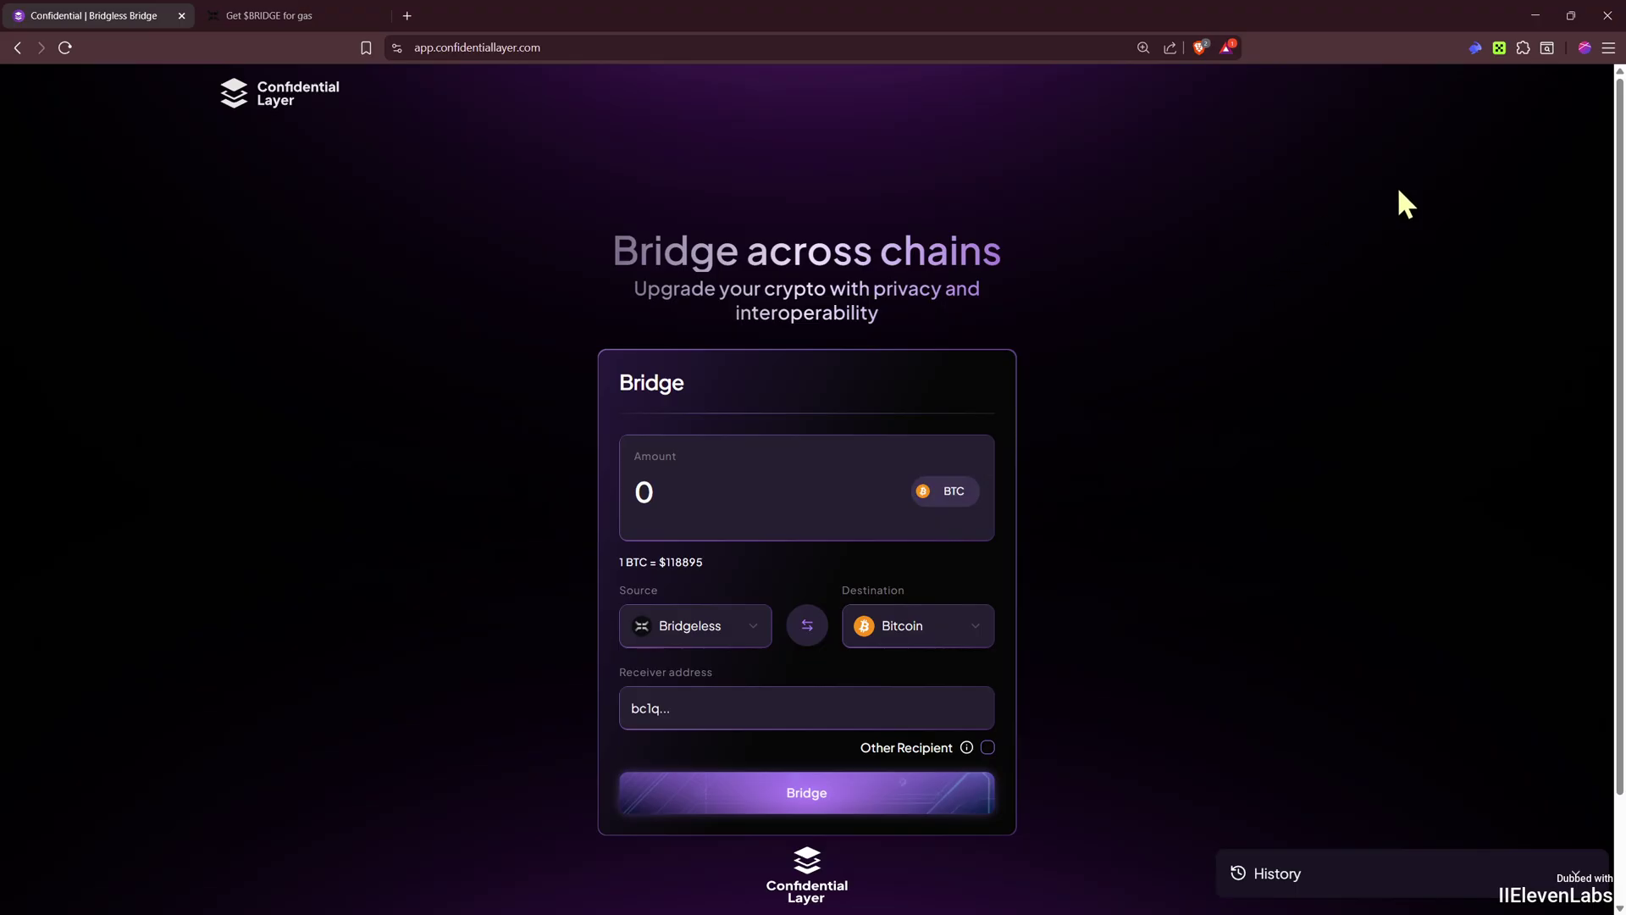
left_click(1502, 57)
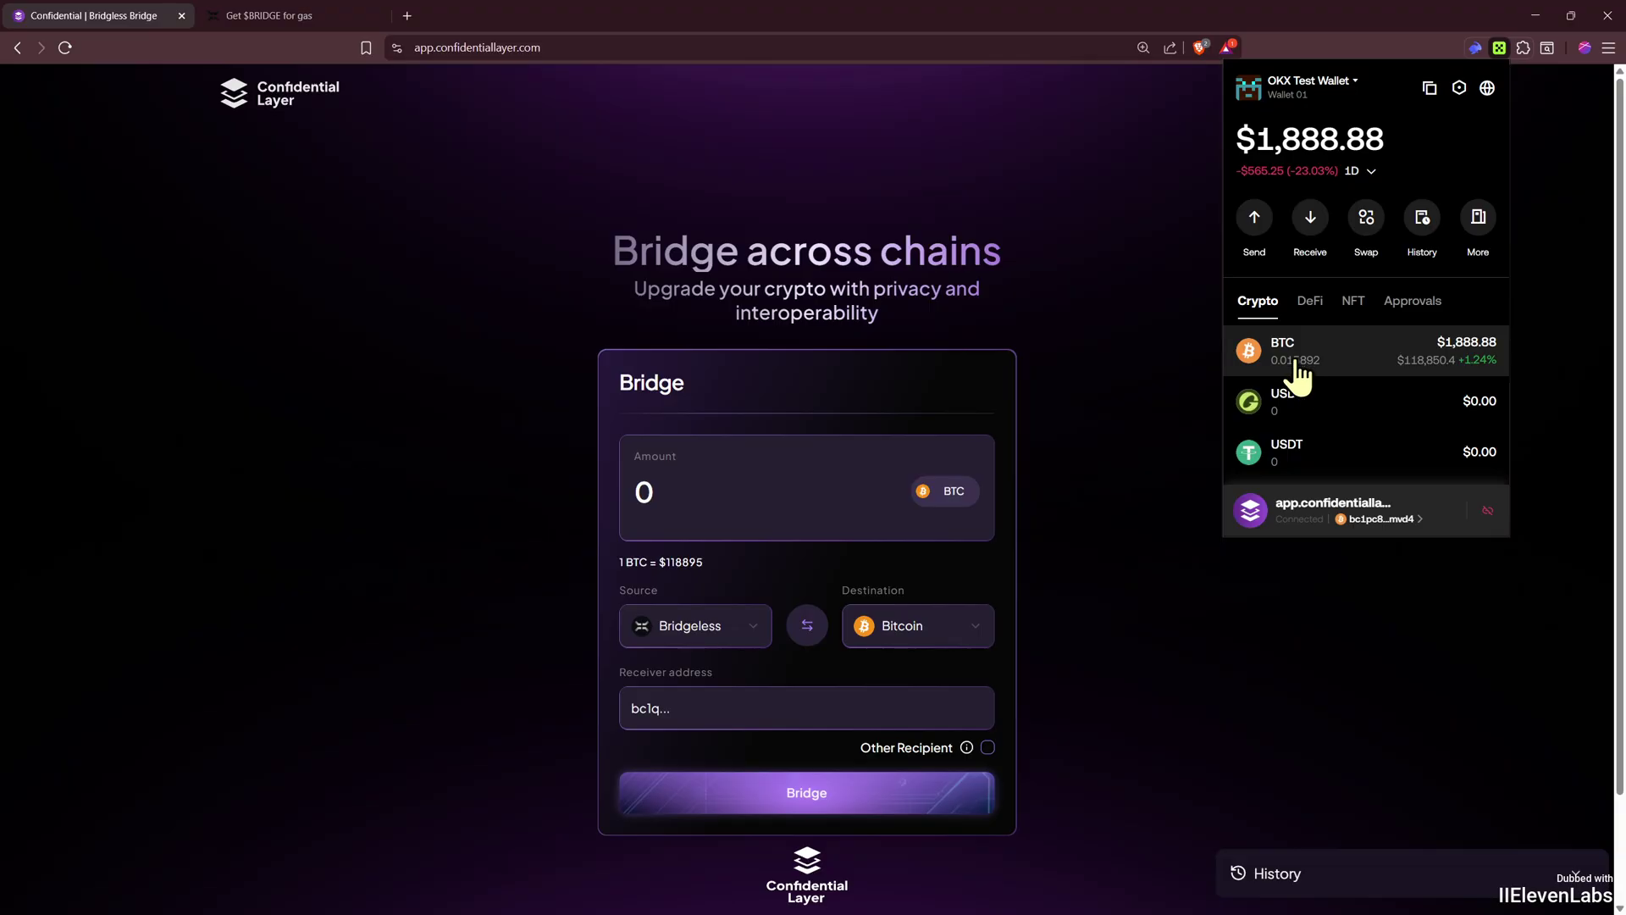
left_click(1156, 362)
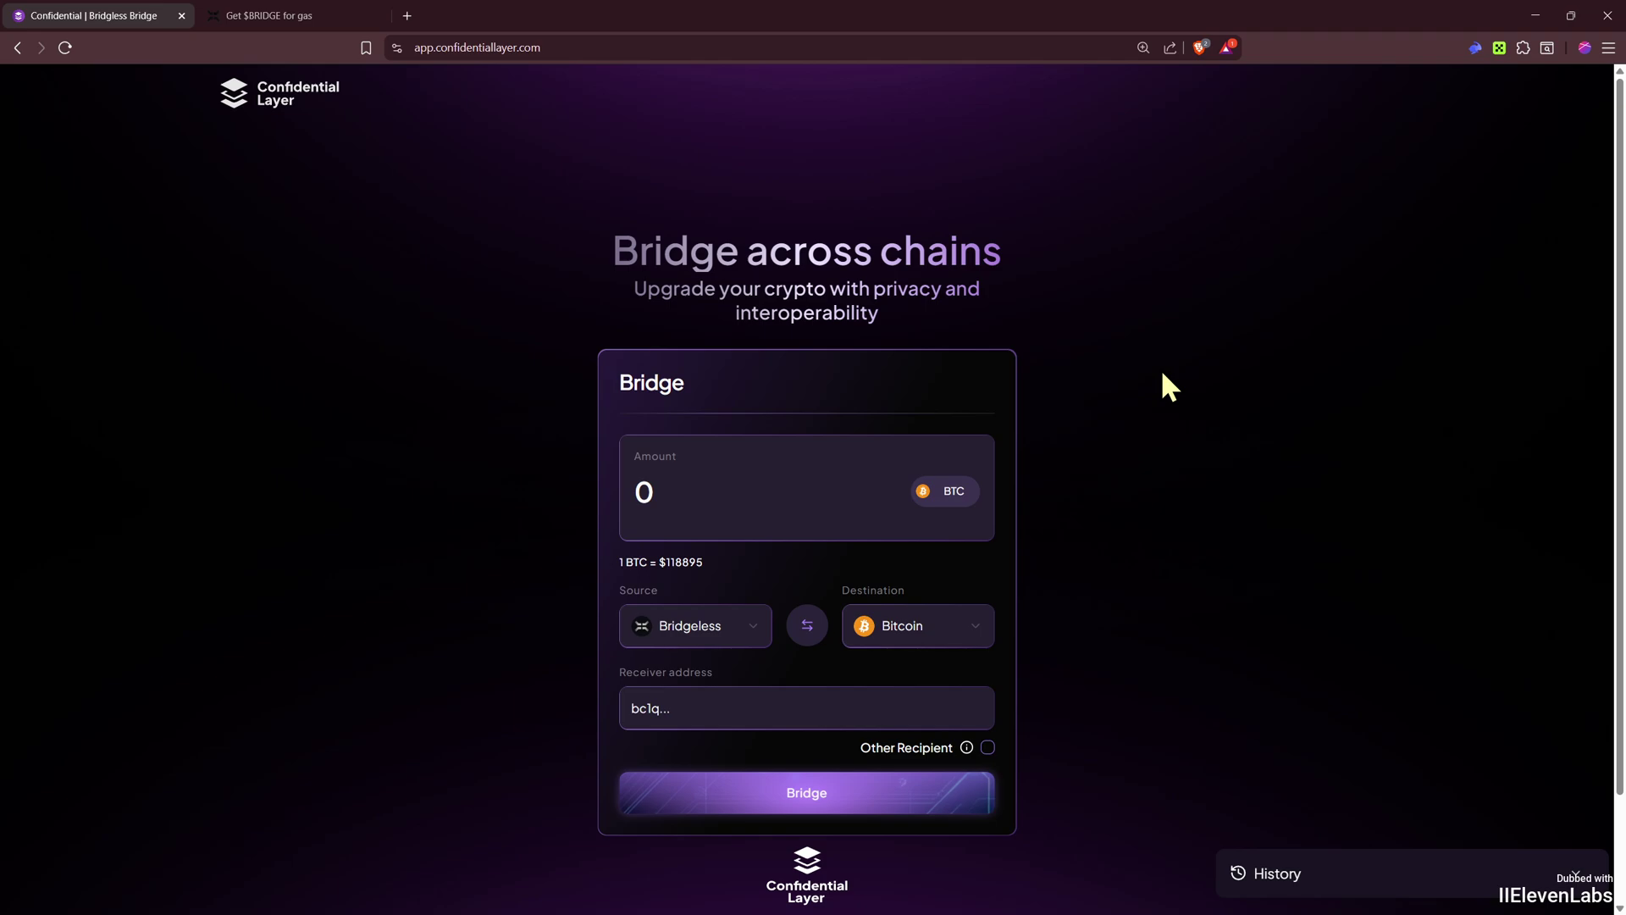
- Set up an ETH transfer from Ethereum to Bridgeless with amount 0.04
left_click(917, 494)
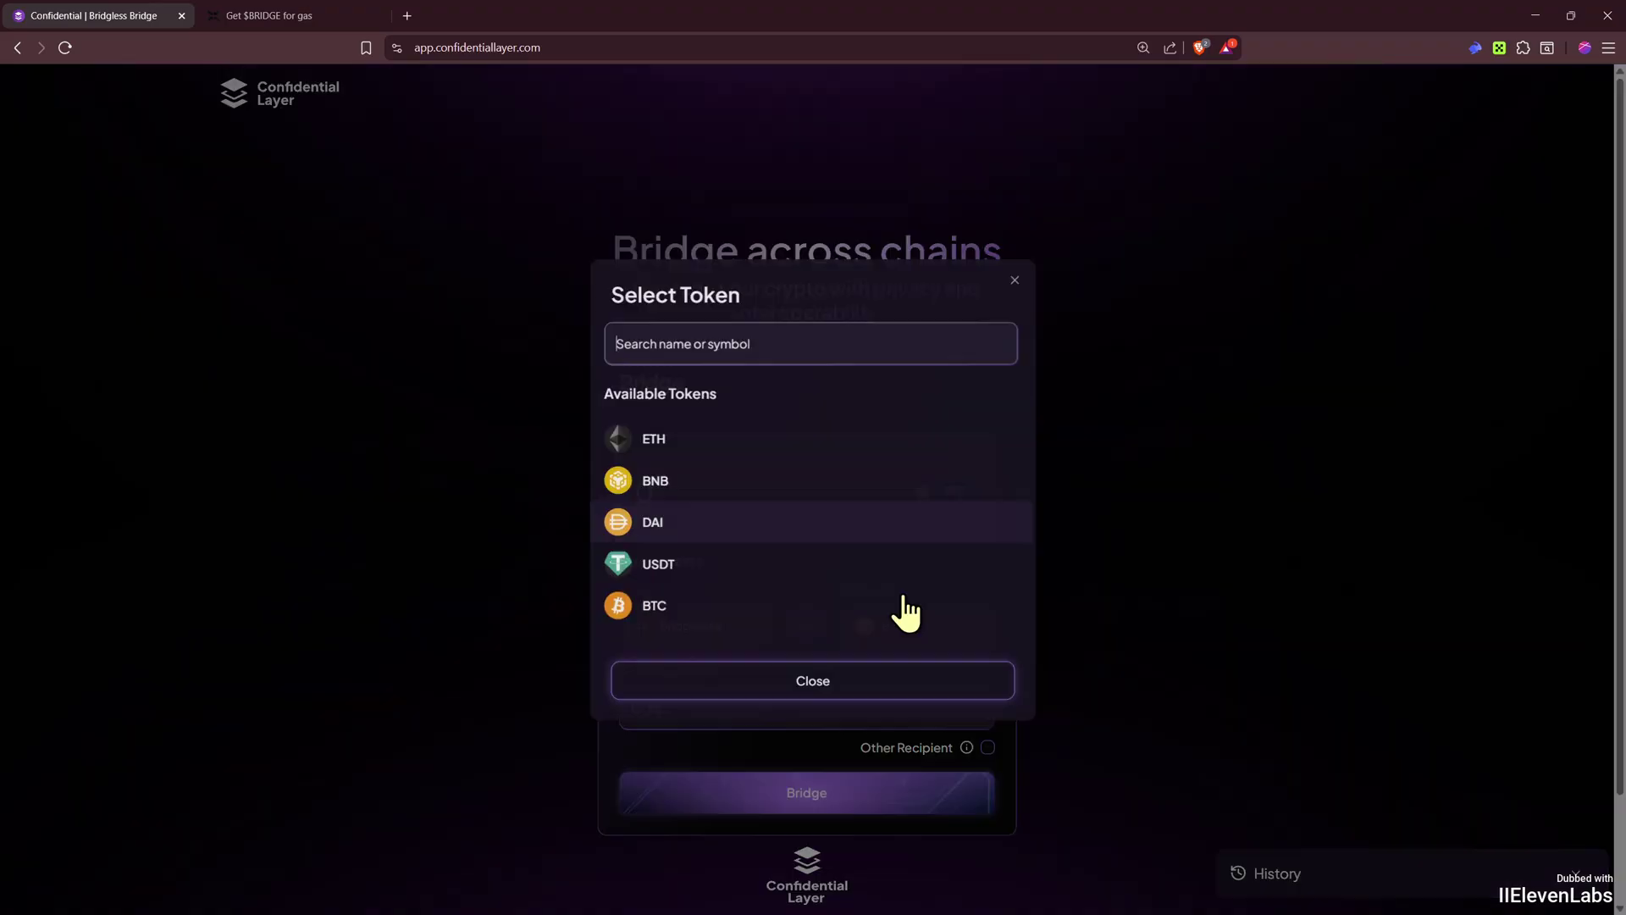
left_click(708, 461)
left_click(708, 617)
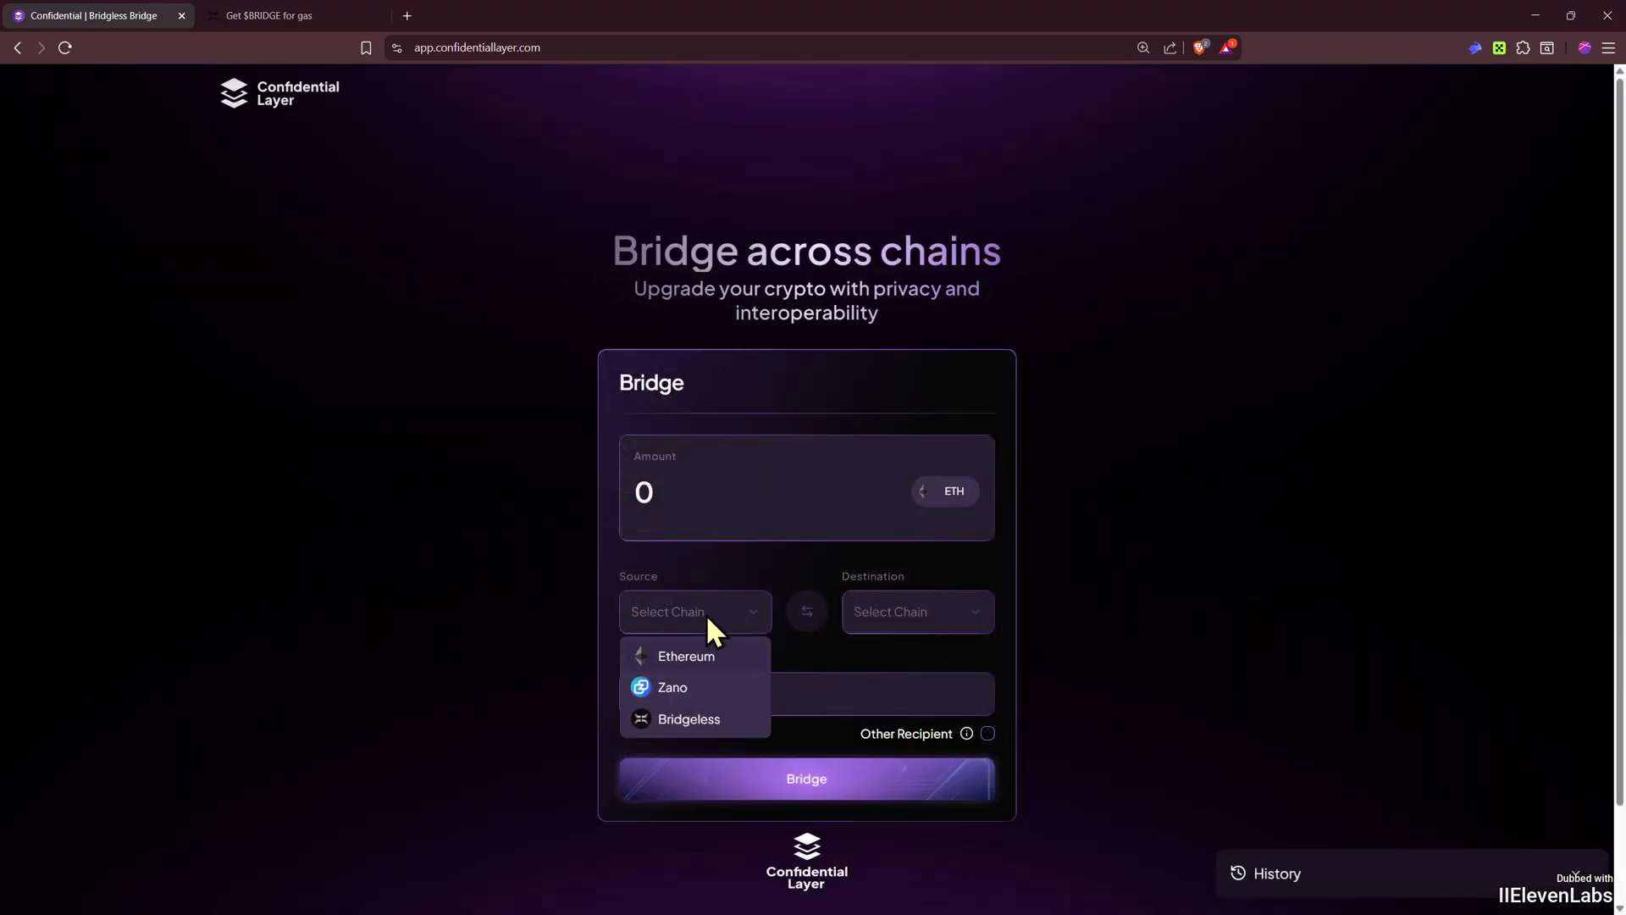
left_click(705, 652)
left_click(913, 609)
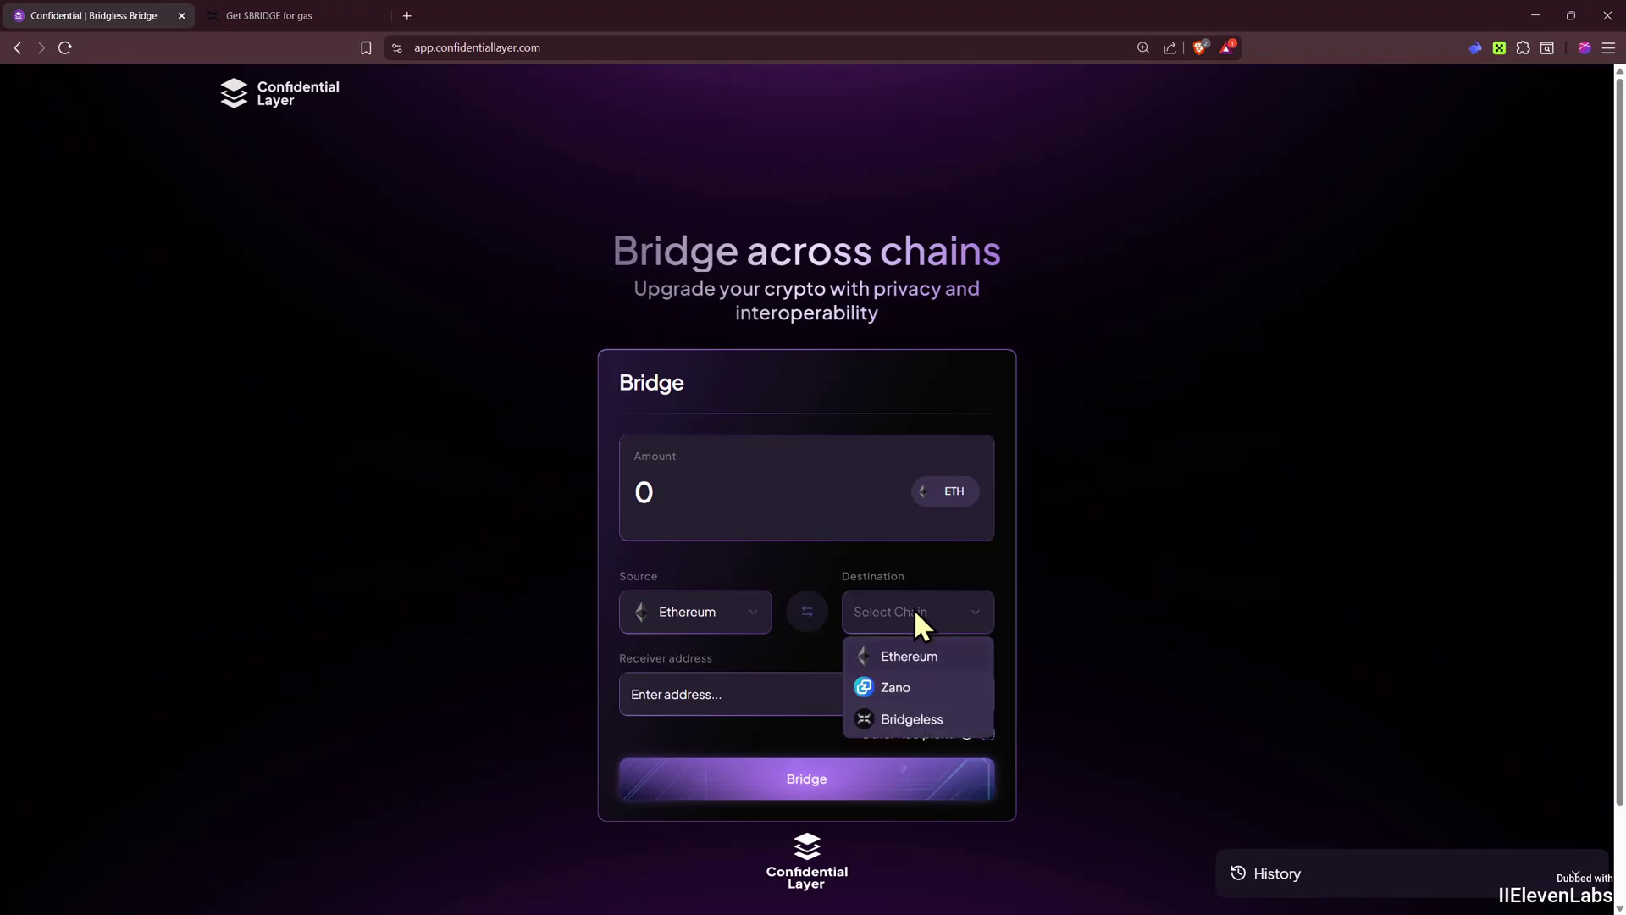
left_click(911, 732)
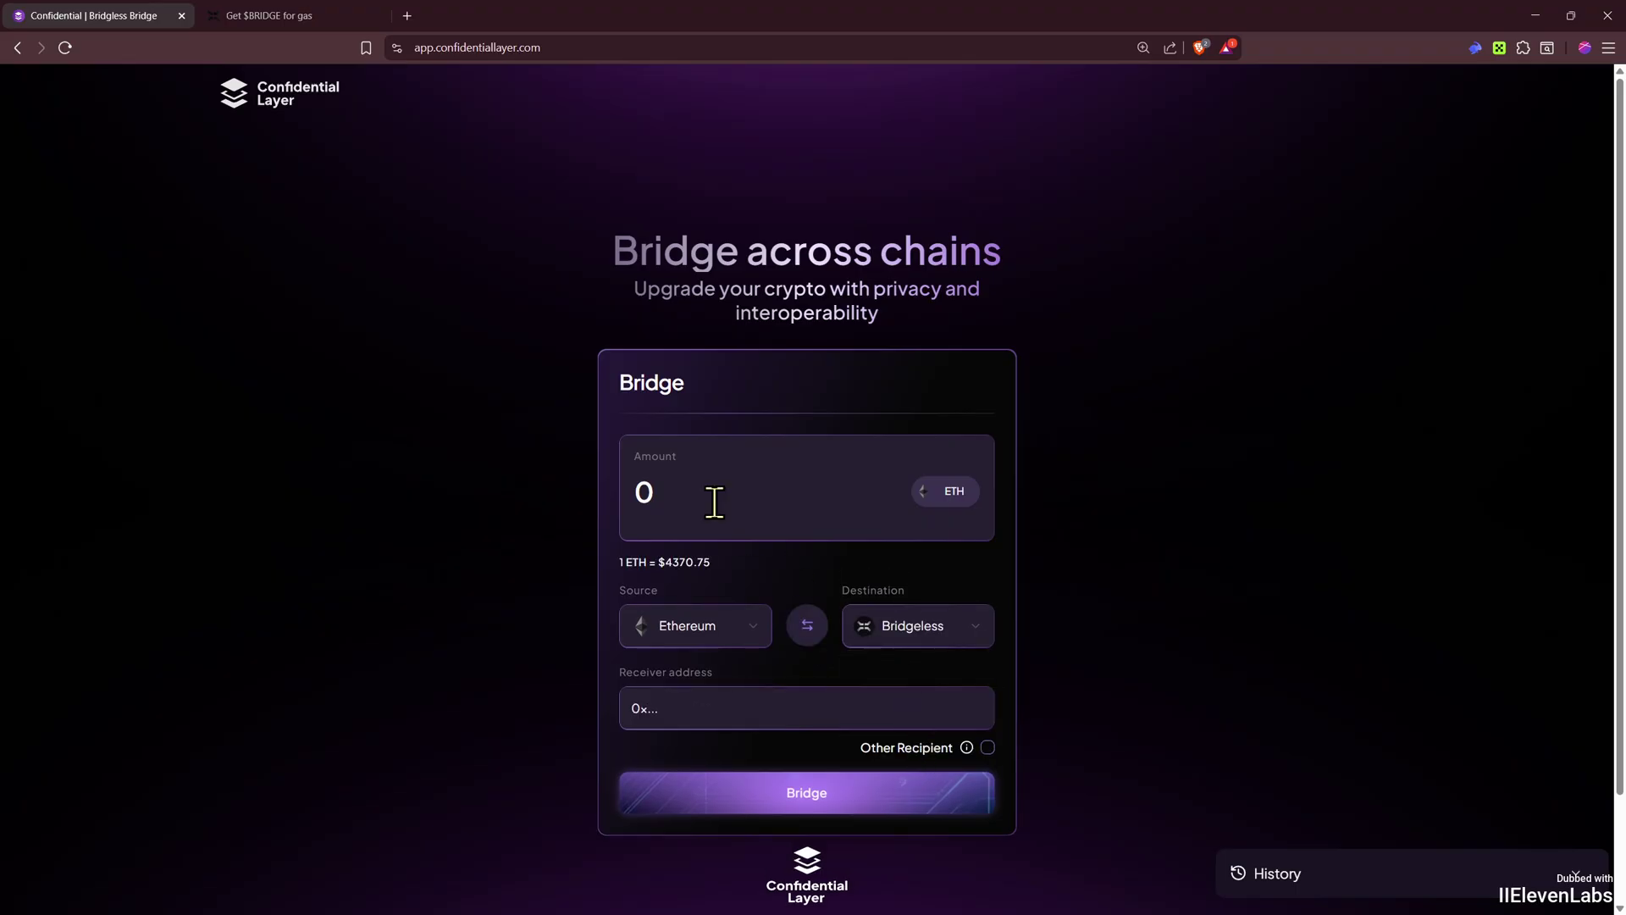
left_click(682, 488)
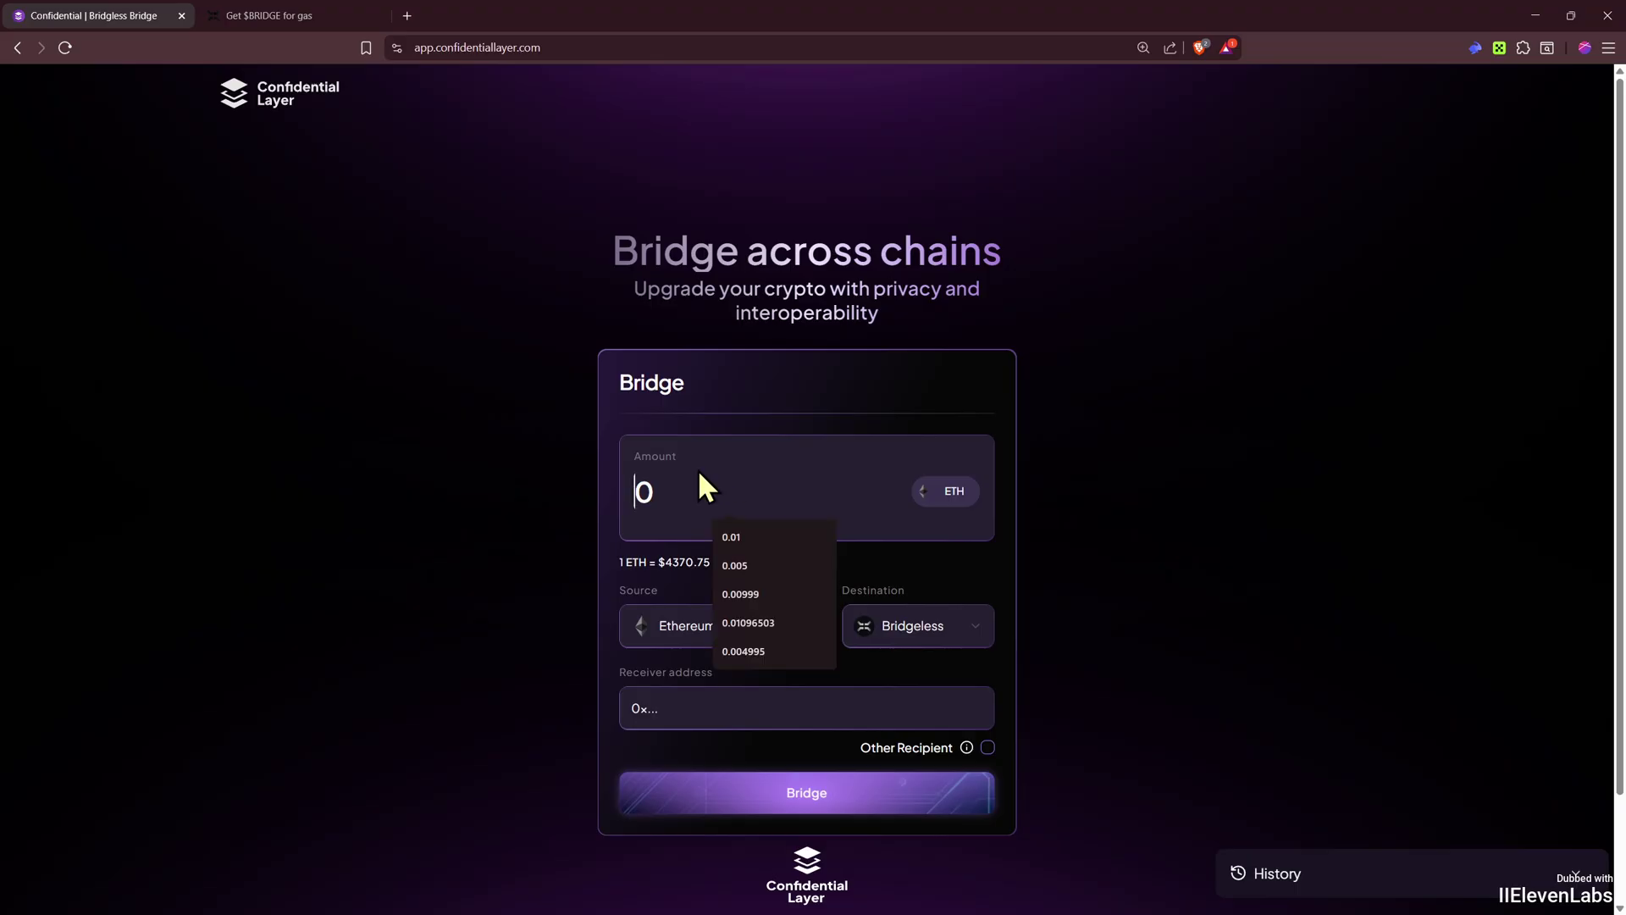
type("0.01")
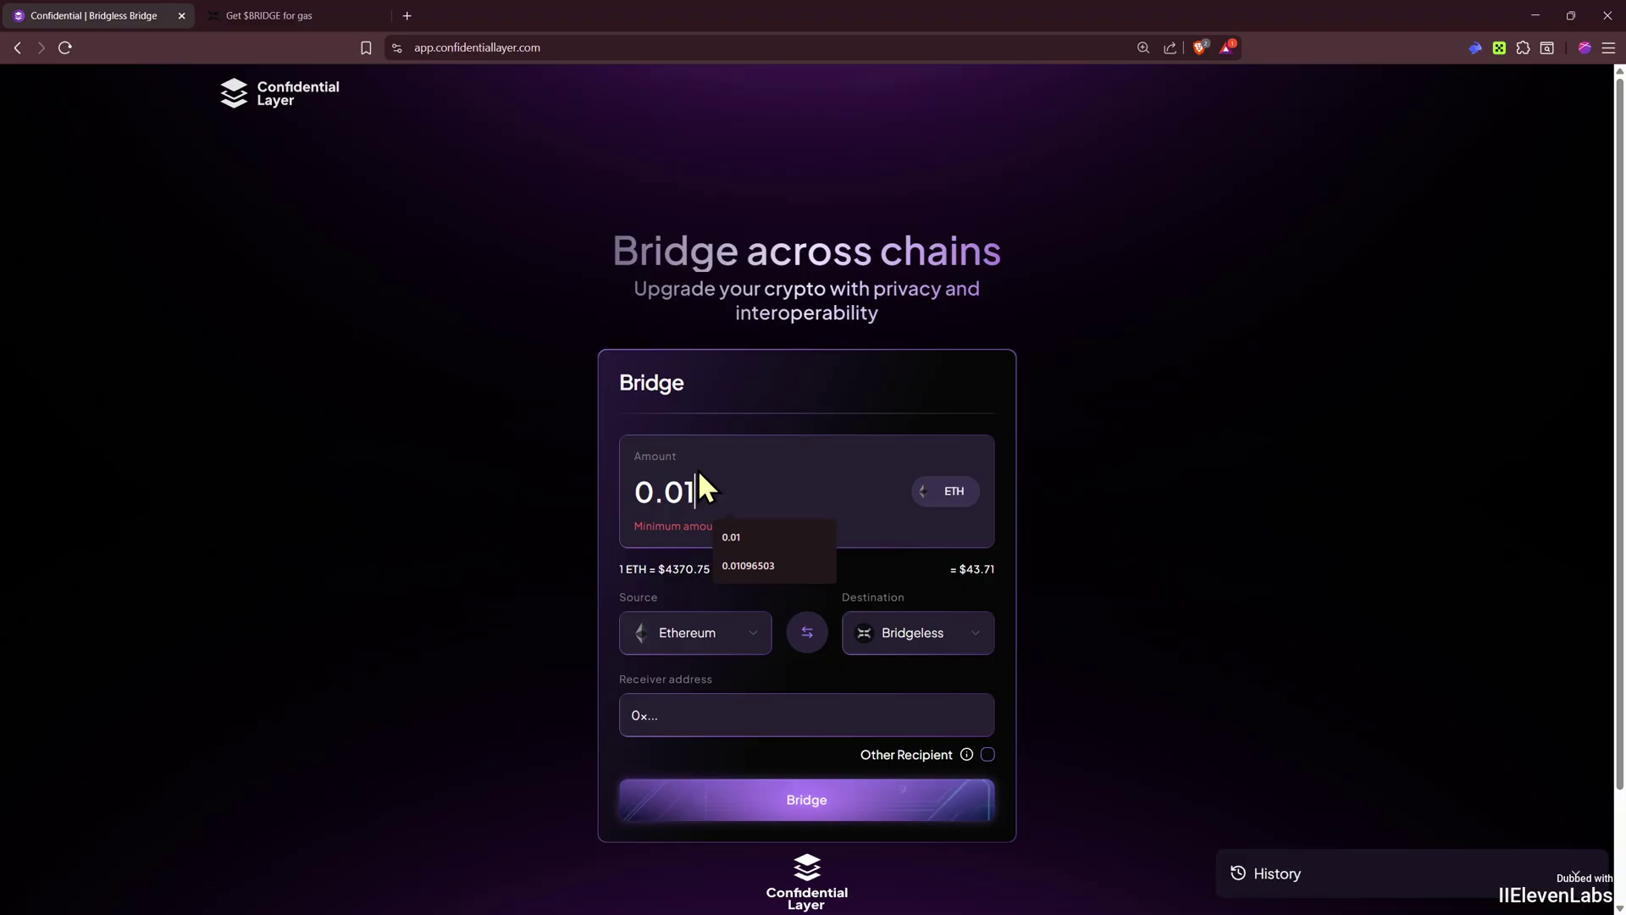
key("BackSpace")
type("4")
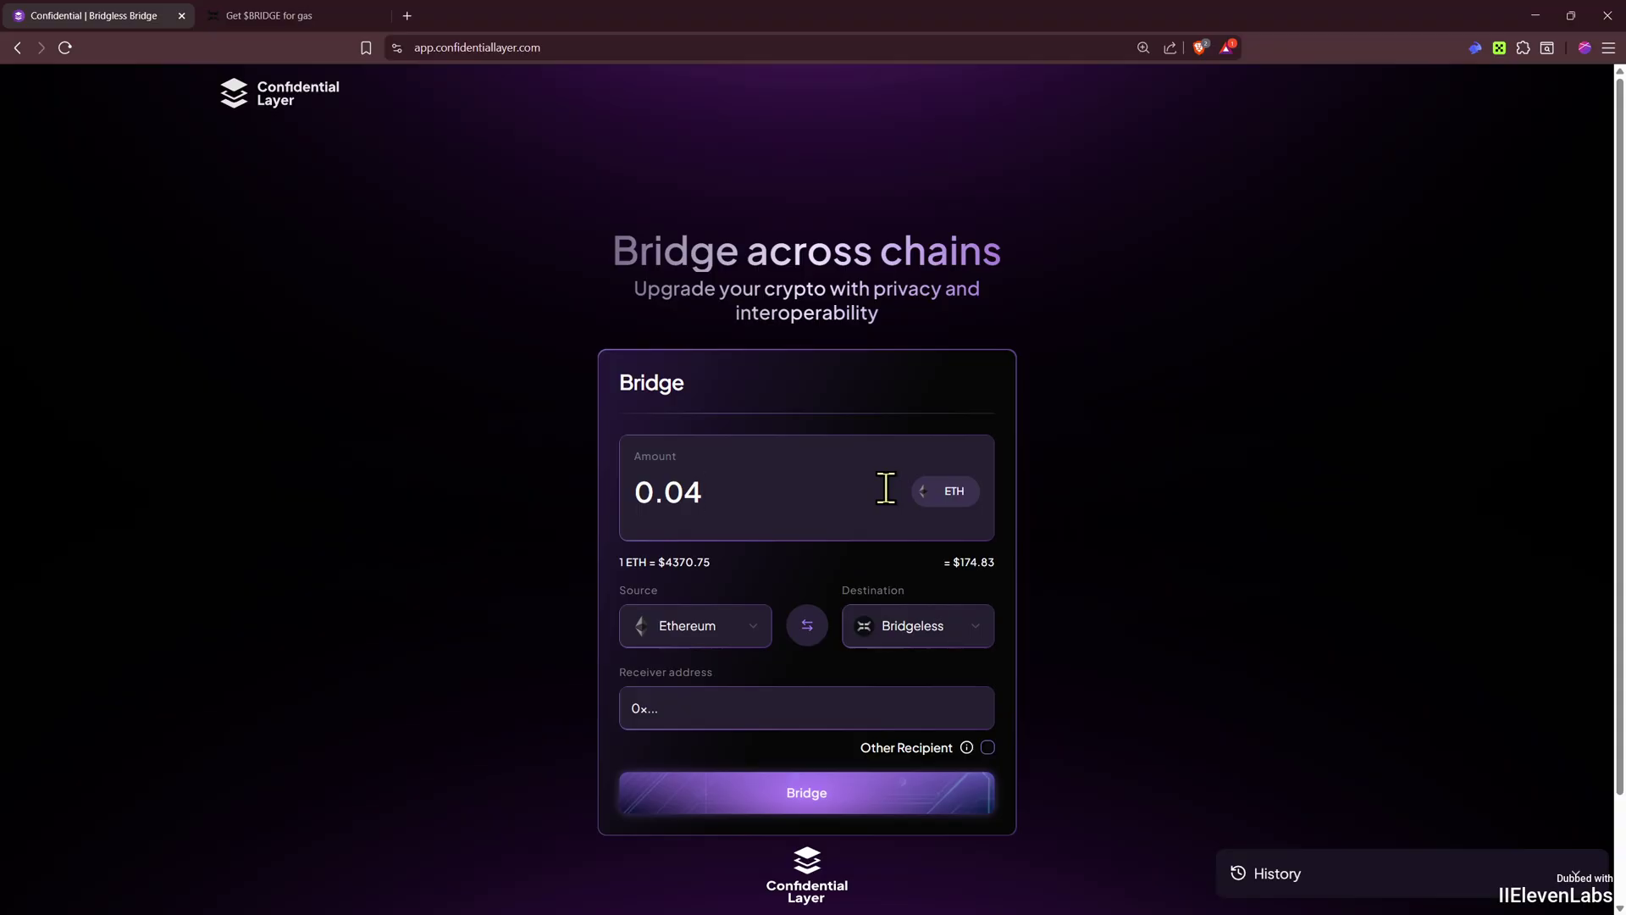
- Copy the Rabby wallet address and paste it as the receiver address
left_click(1475, 47)
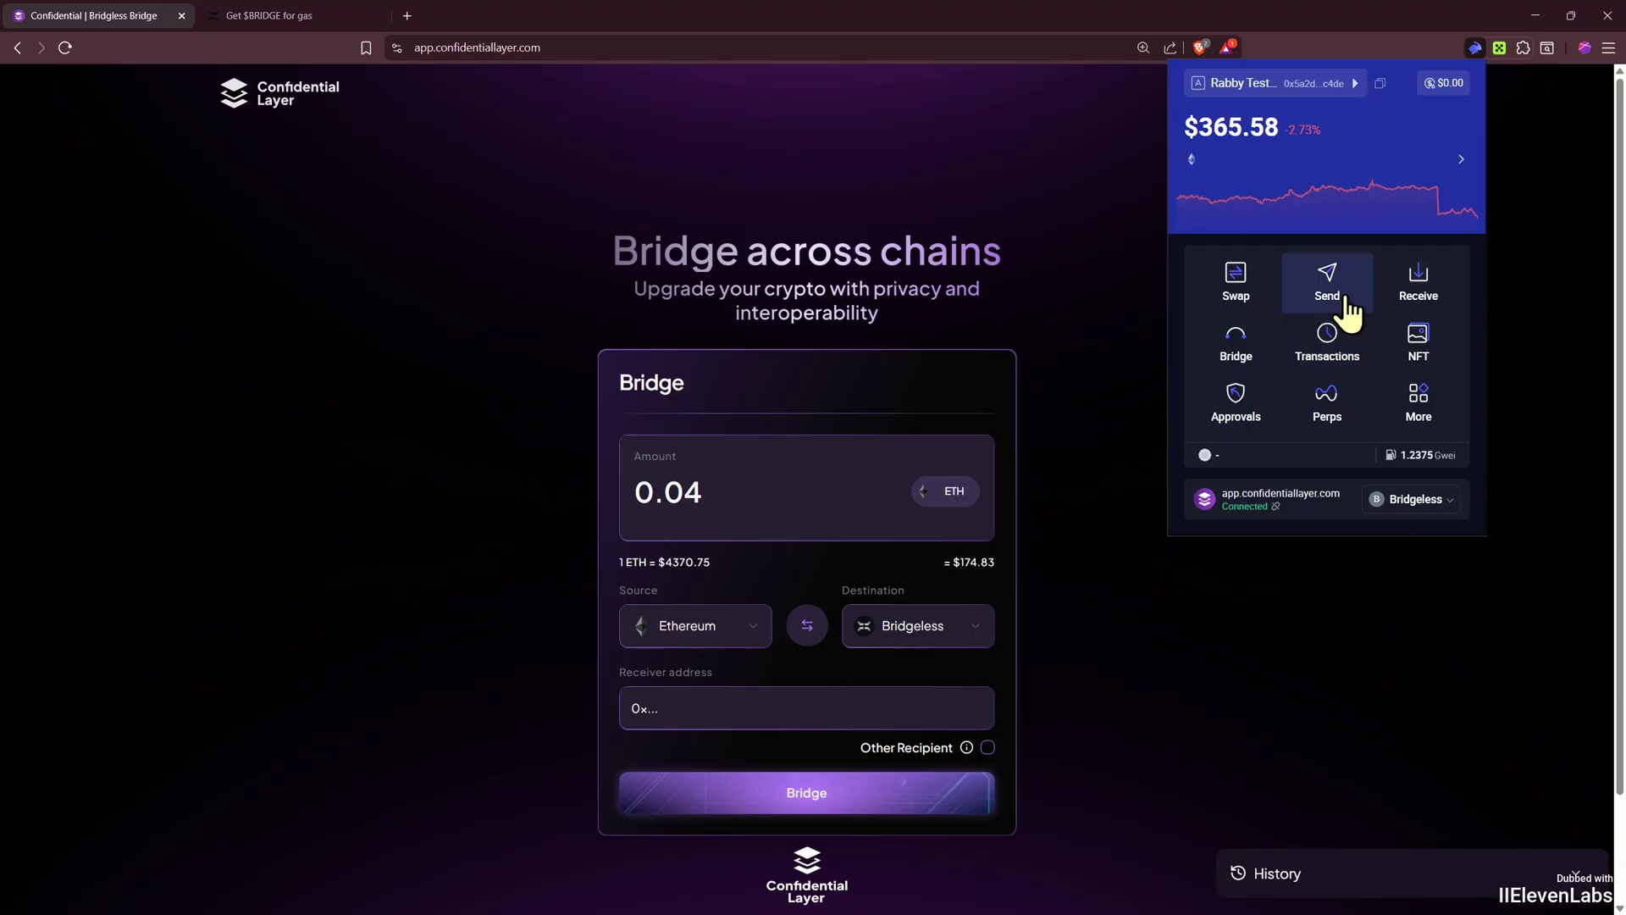
left_click(792, 493)
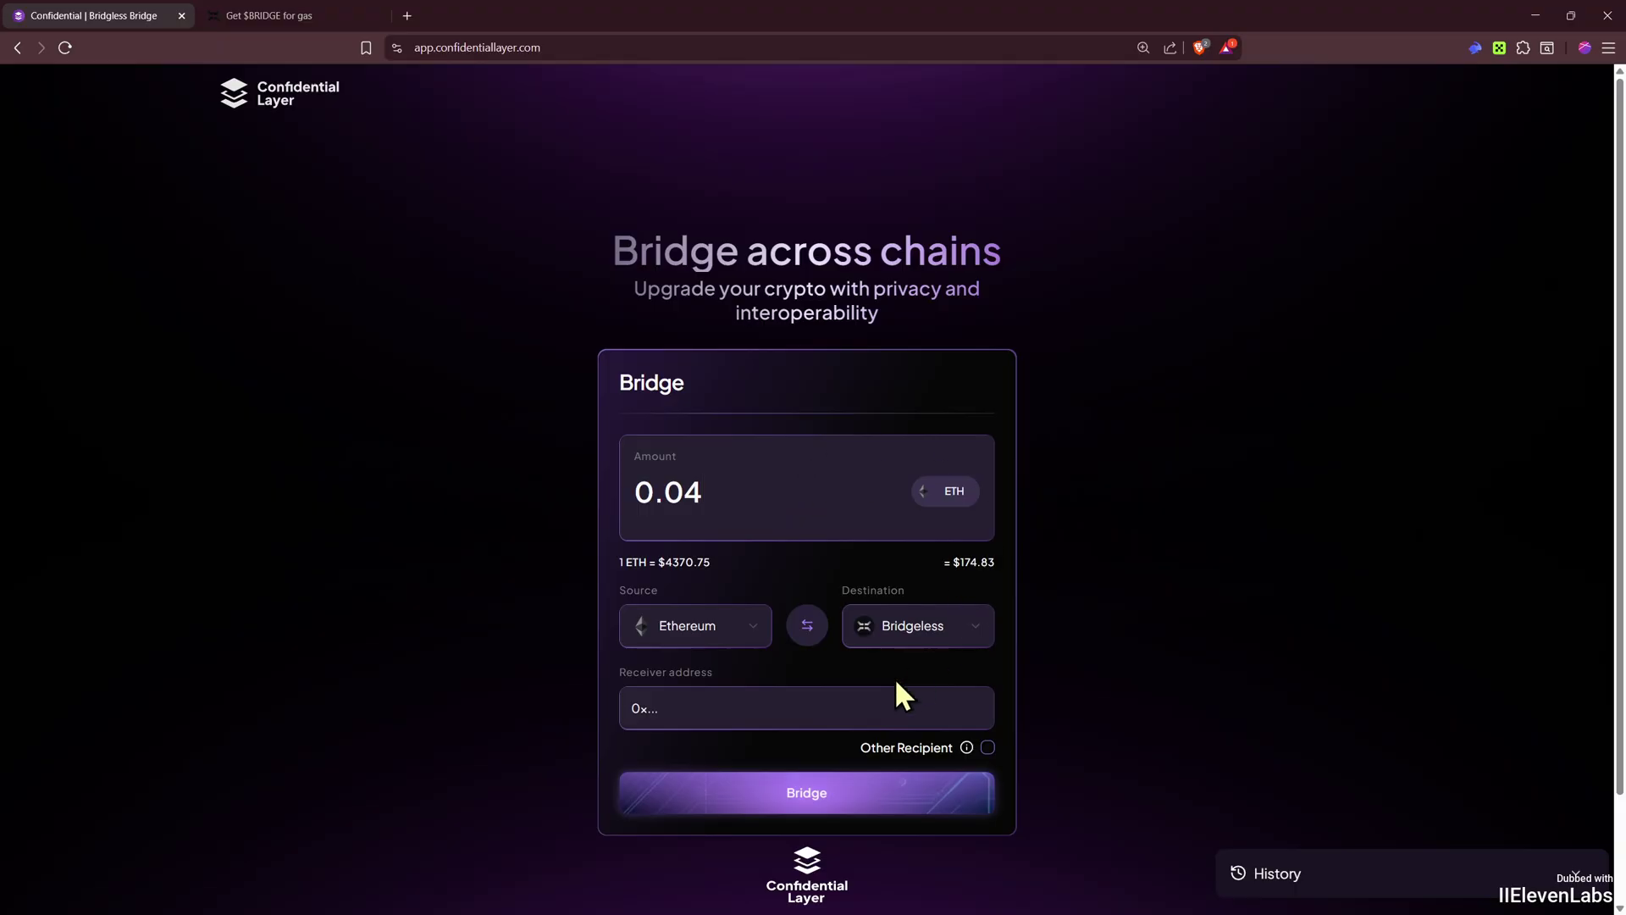
left_click(1474, 51)
left_click(1374, 87)
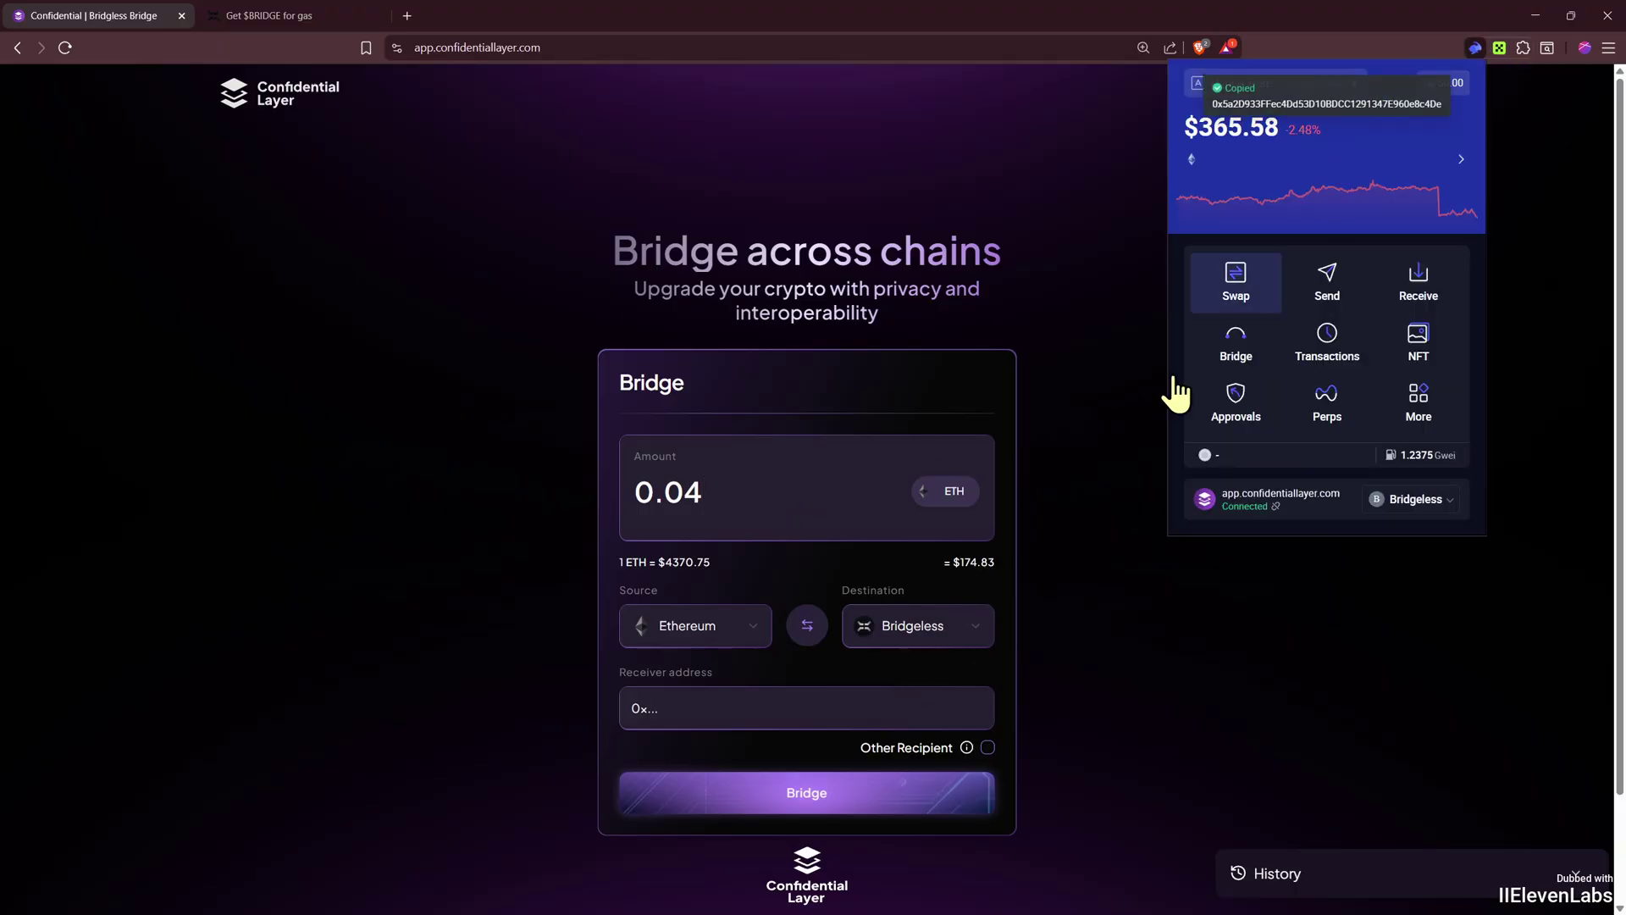
left_click(775, 708)
key("ctrl+v")
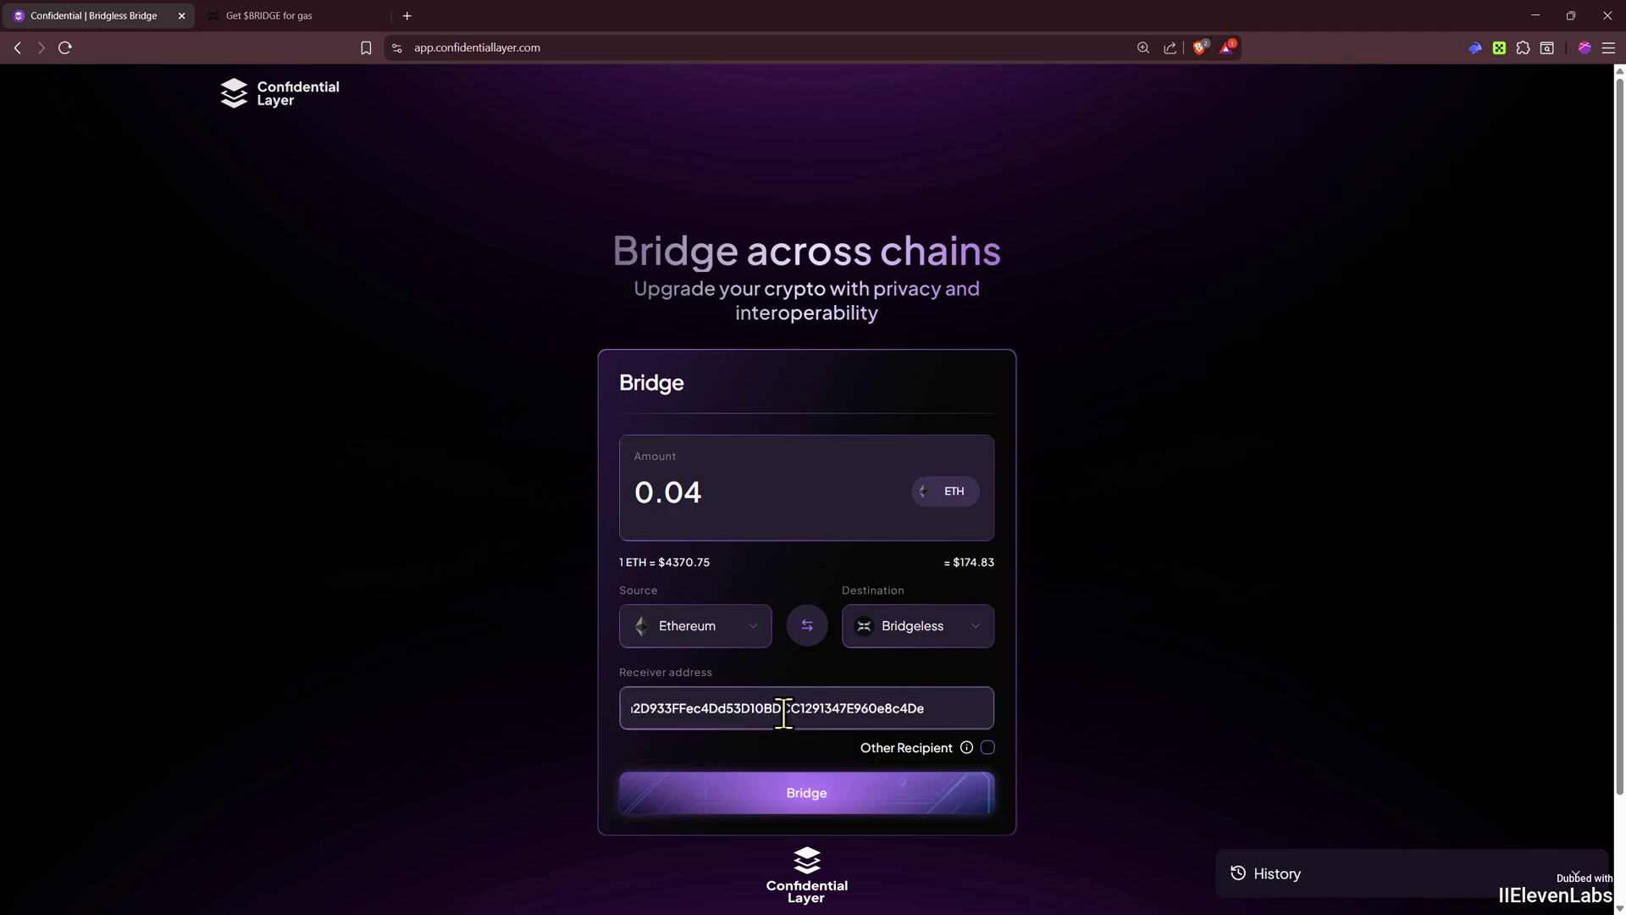
left_click(762, 708)
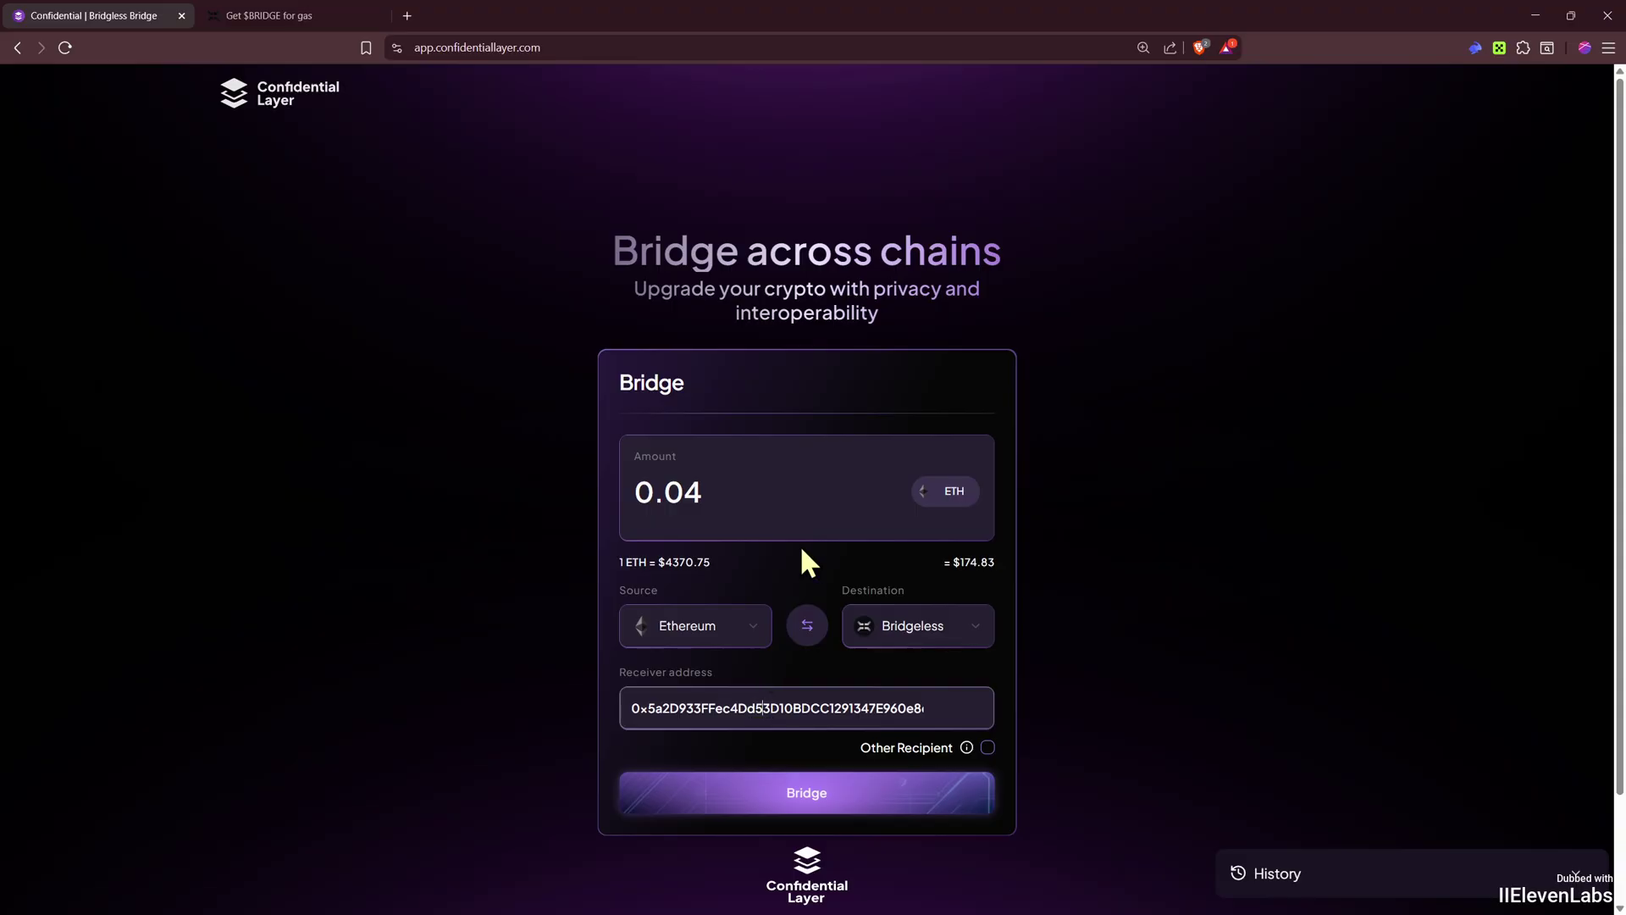
- Begin the bridge, connect Rabby, switch to Ethereum and sign the 0.04 ETH deposit
left_click(820, 794)
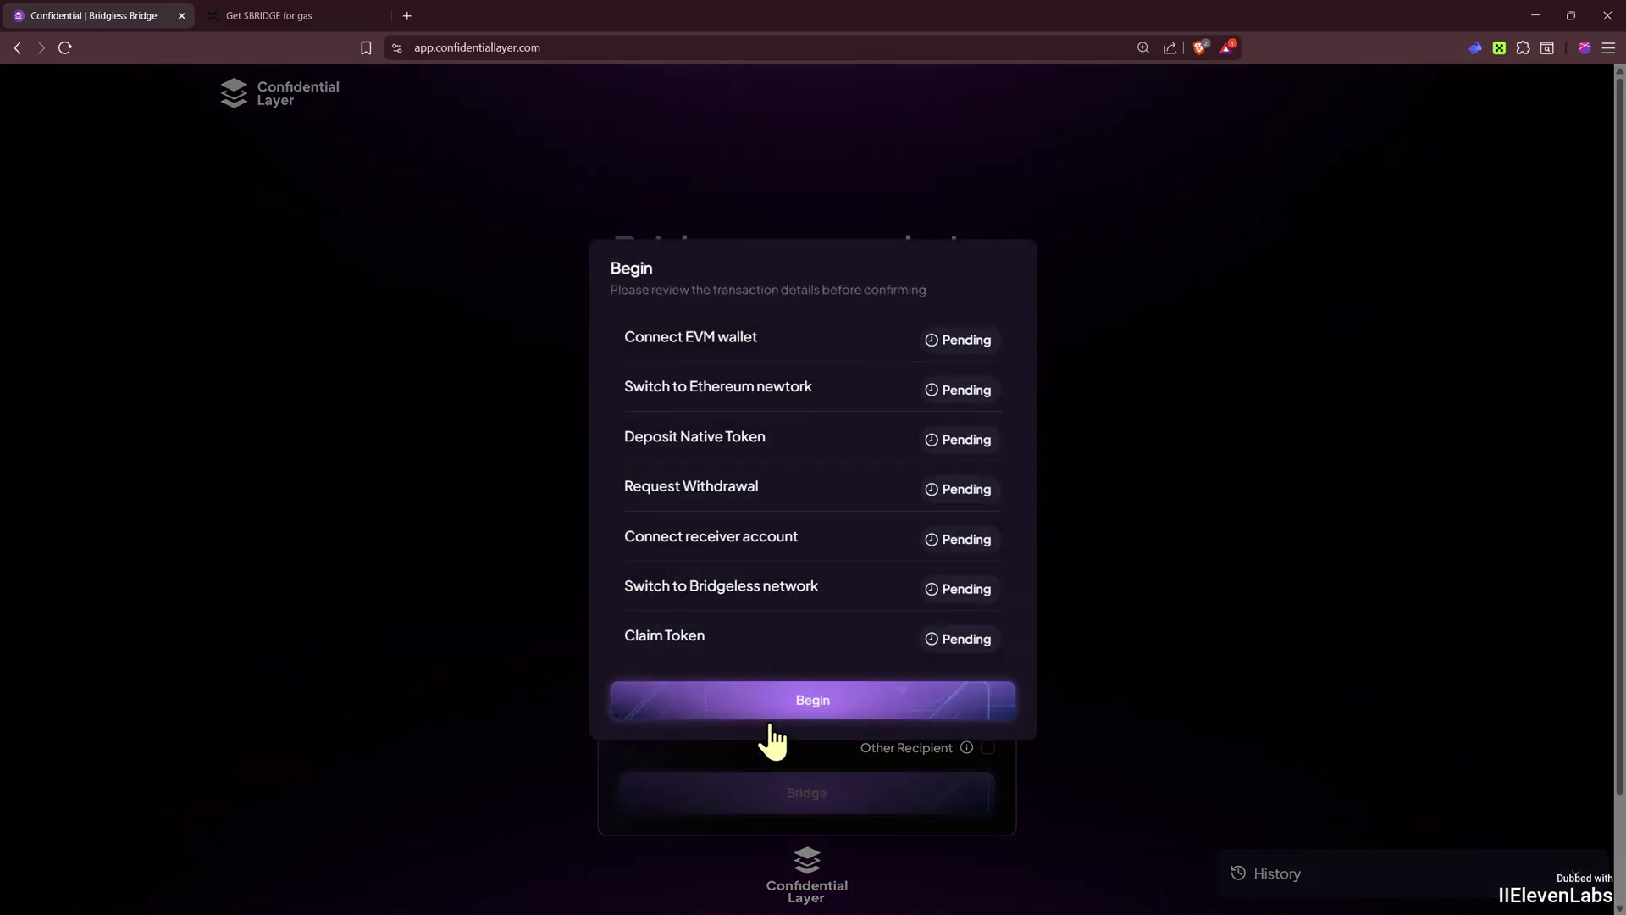
left_click(793, 712)
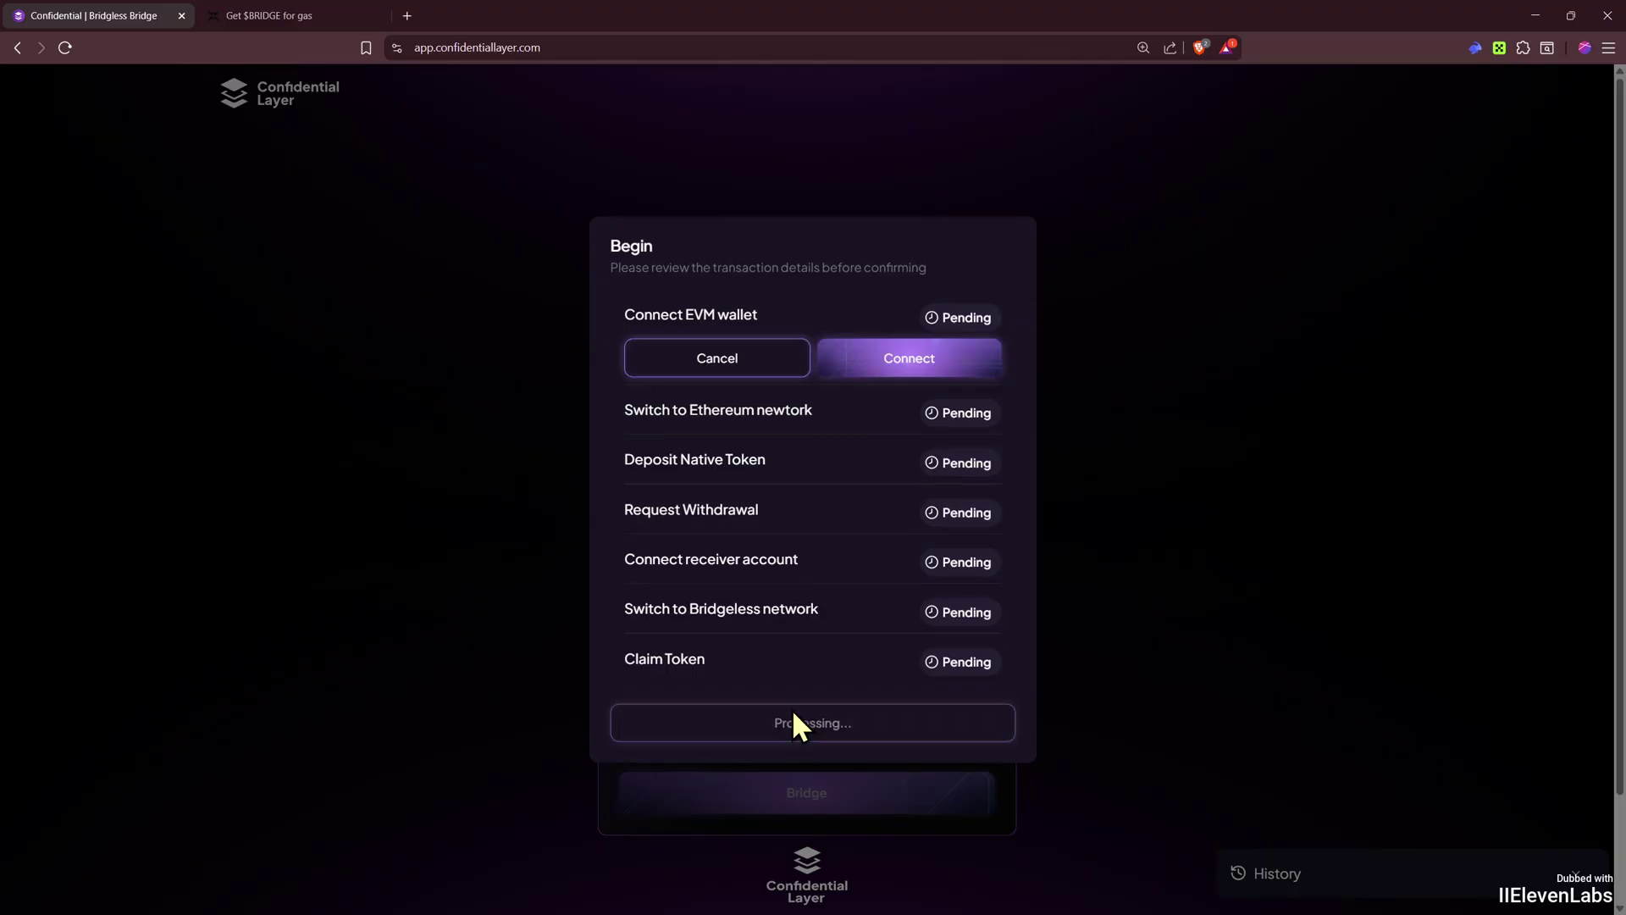
left_click(905, 364)
left_click(821, 517)
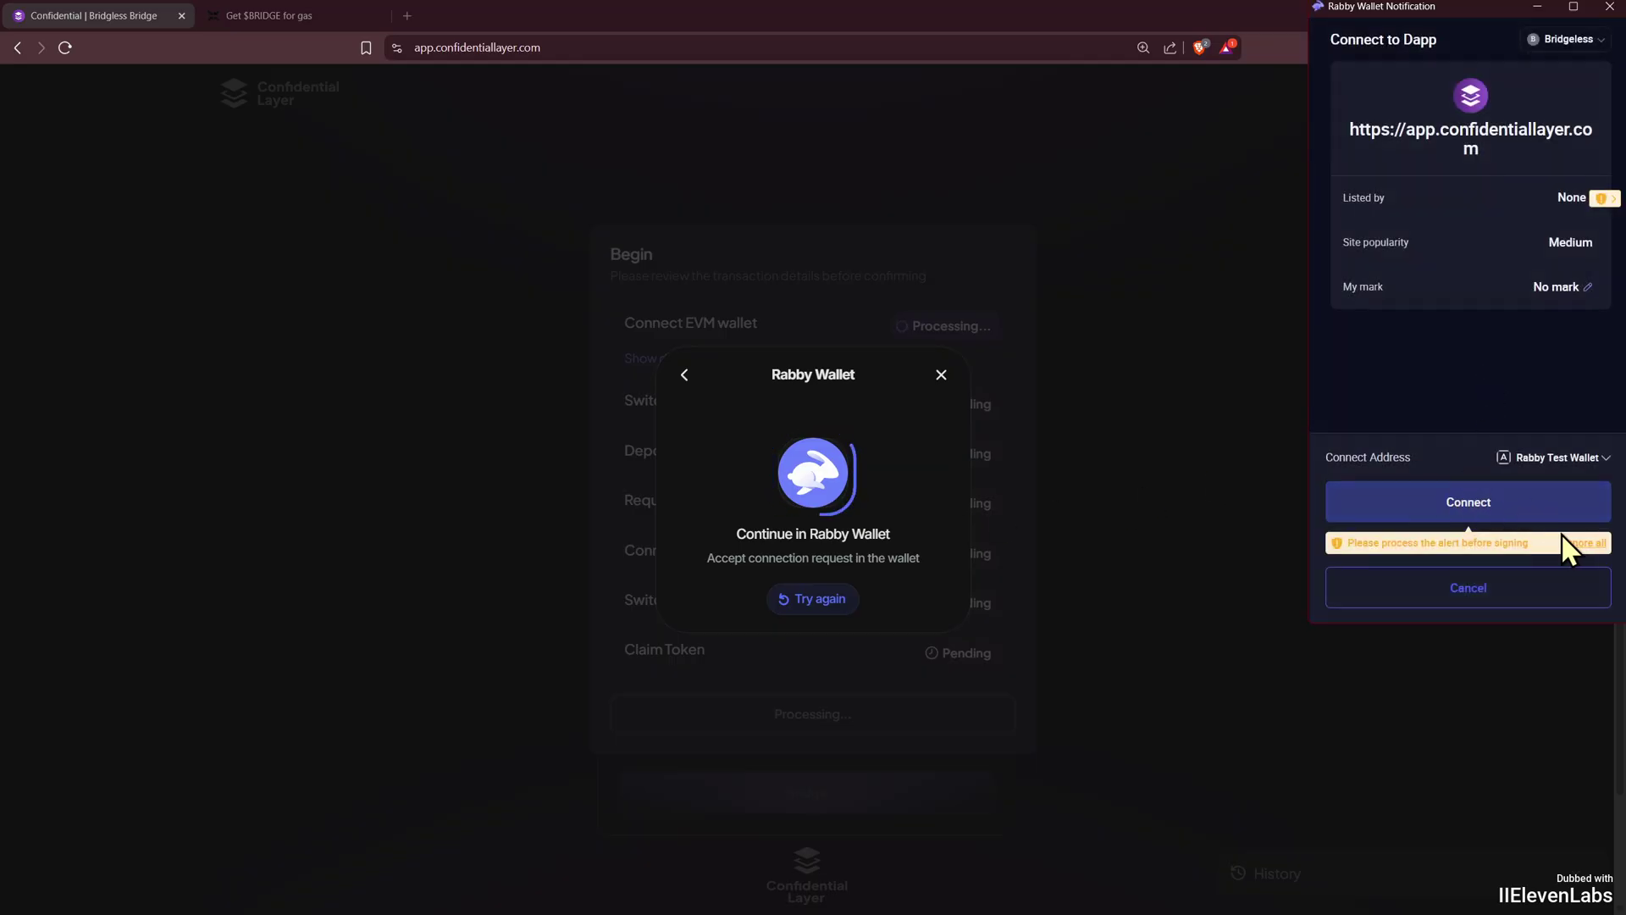
left_click(1573, 543)
left_click(1563, 533)
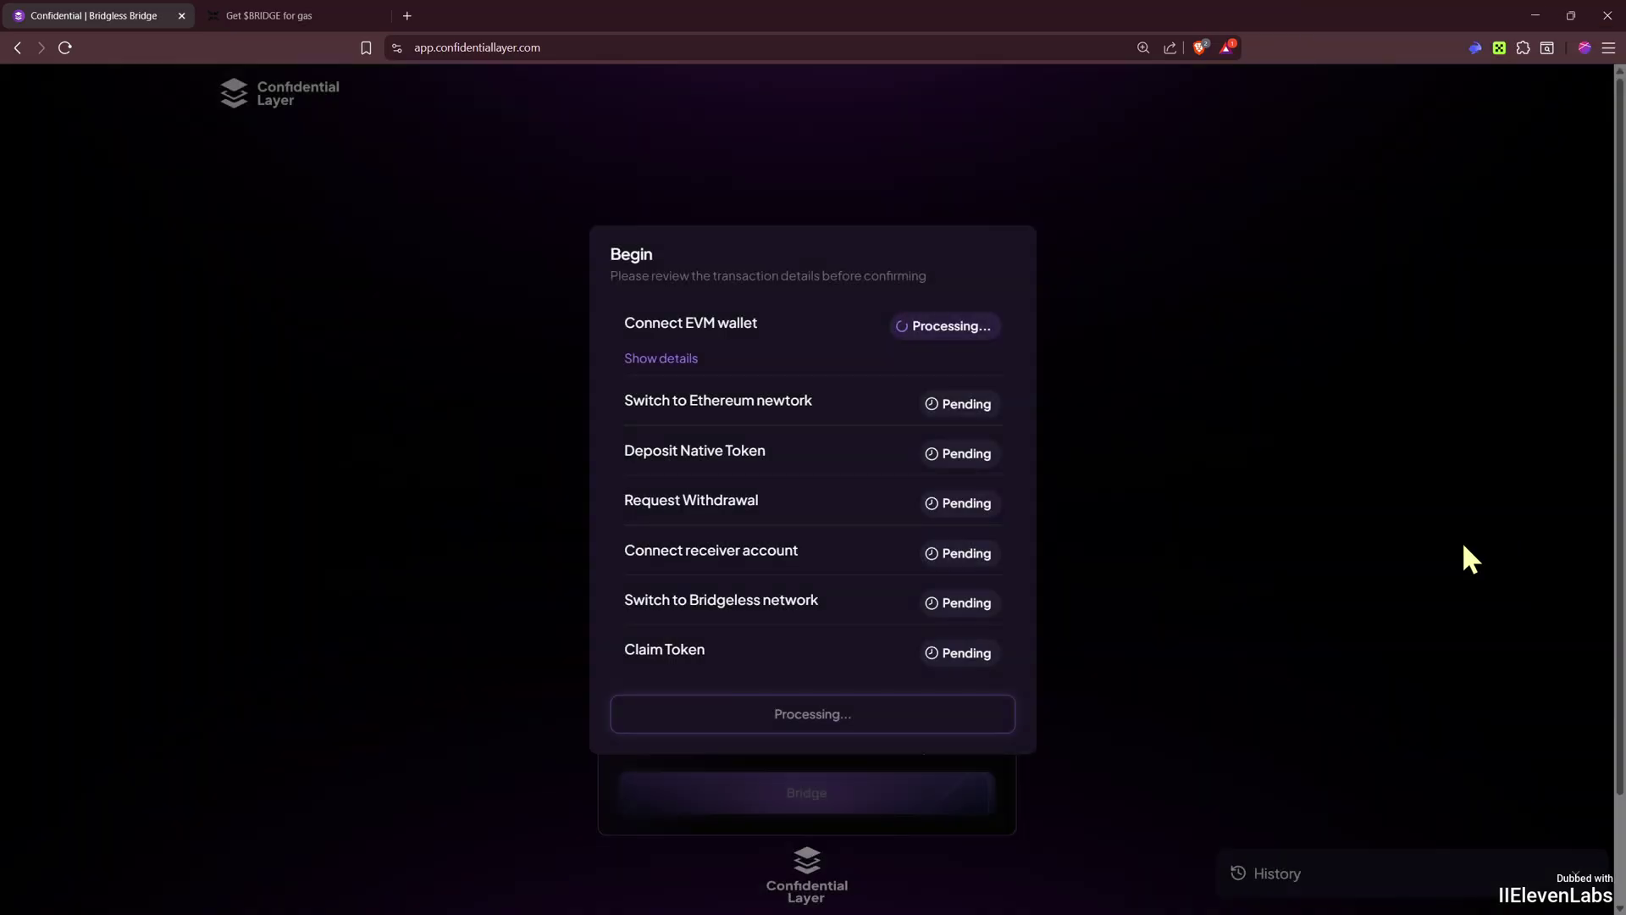
left_click(964, 420)
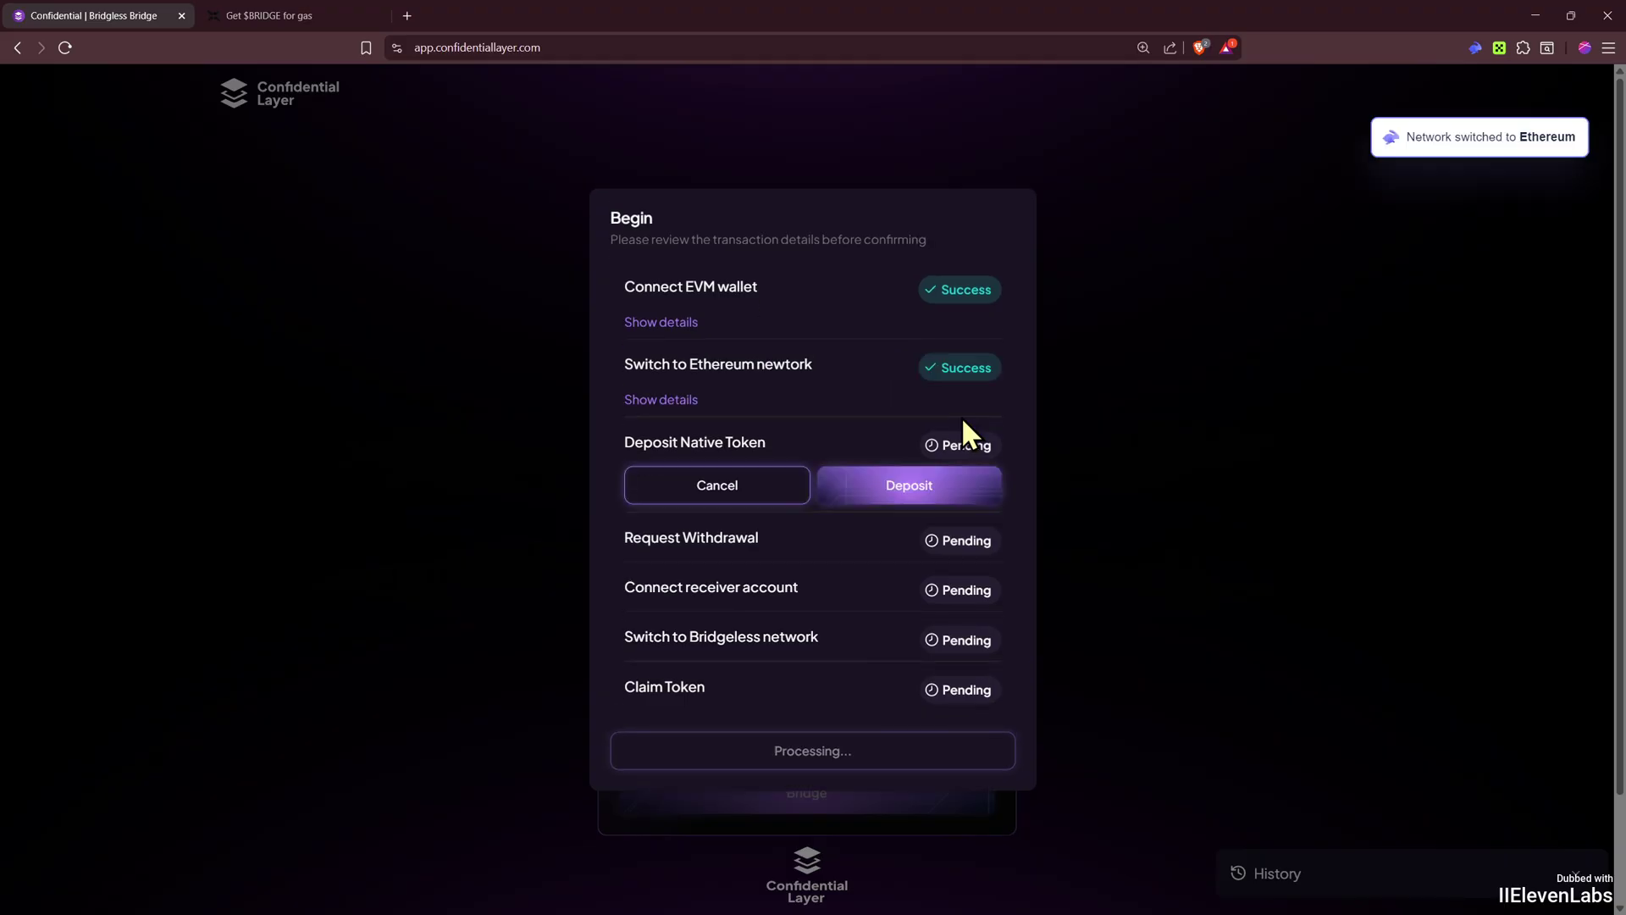
left_click(891, 493)
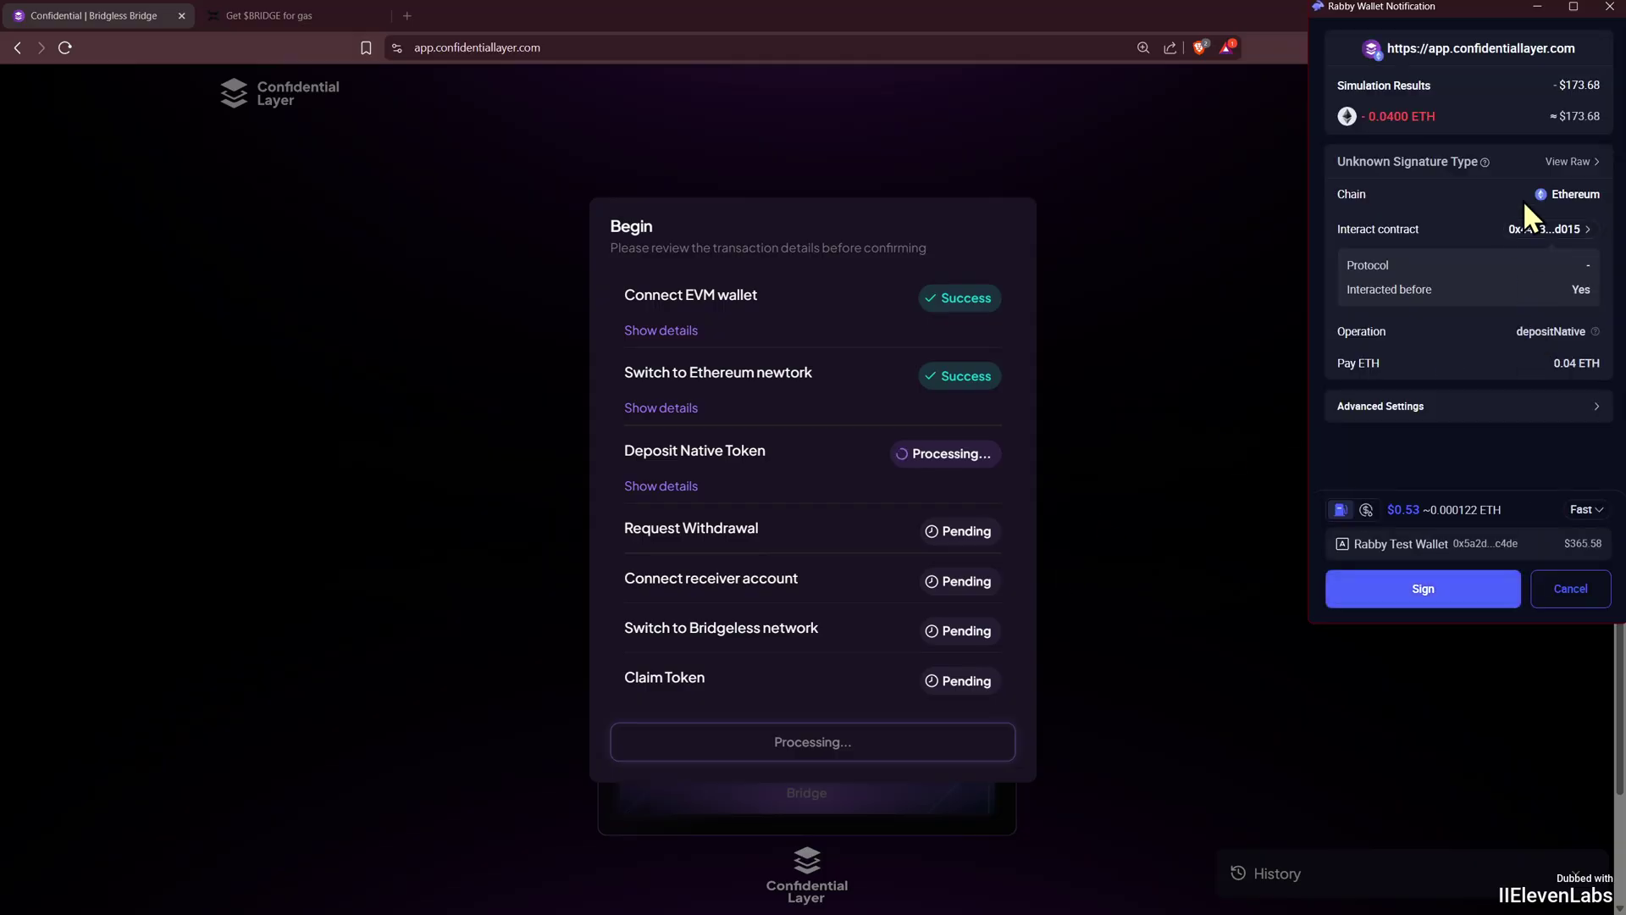
left_click(1410, 599)
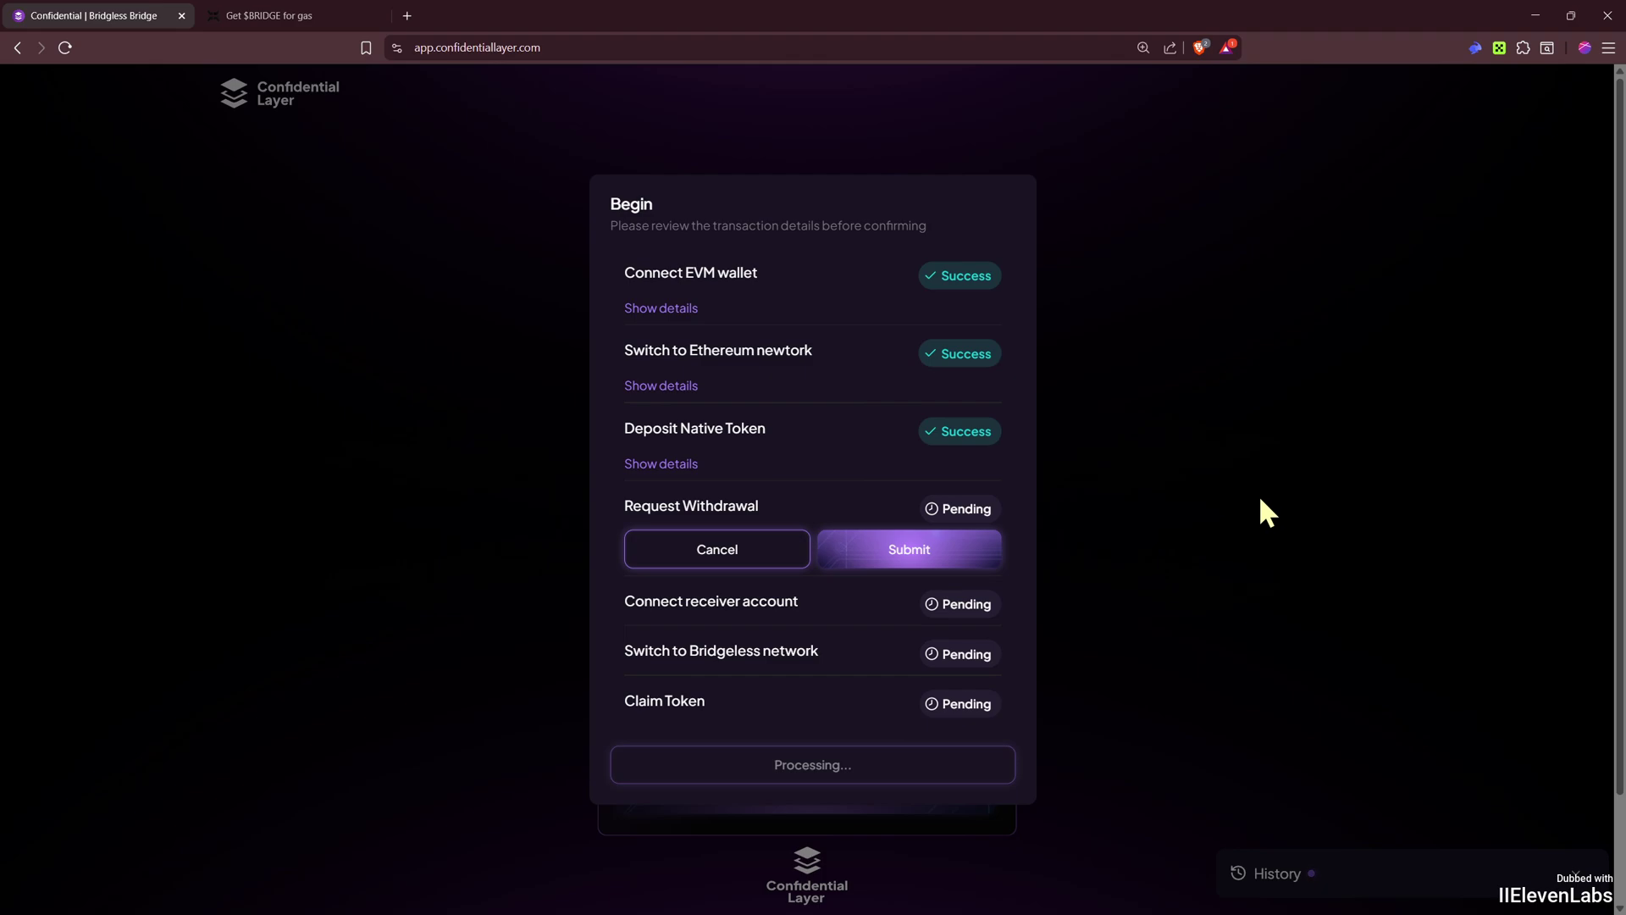
- Submit the withdrawal request, connect Rabby as receiver and switch to Bridgeless
left_click(913, 553)
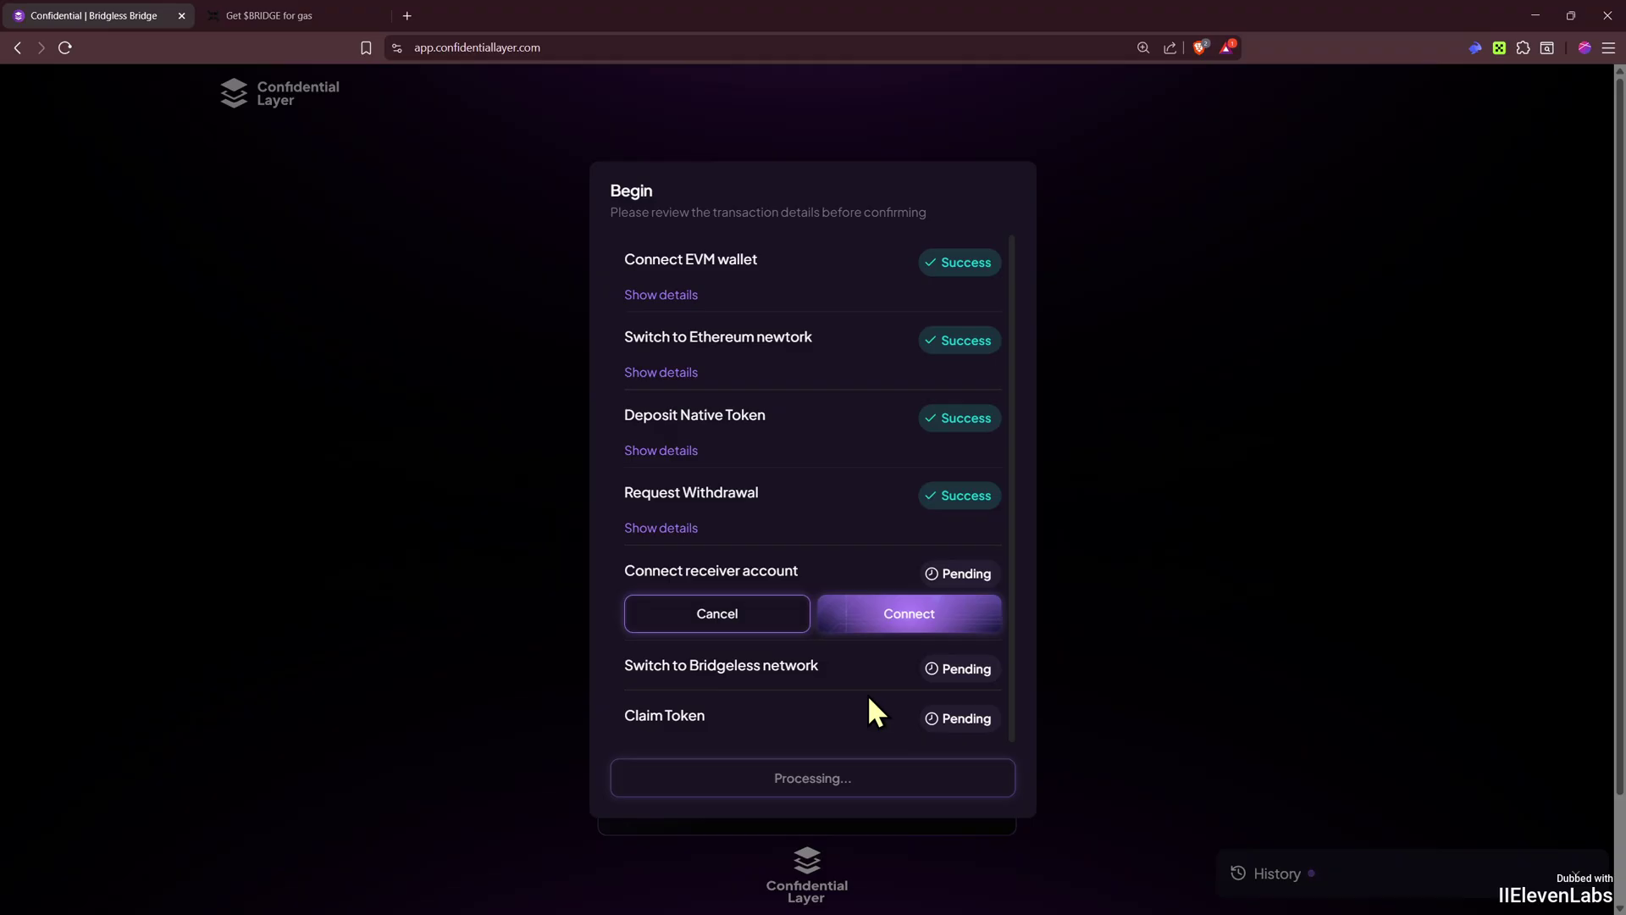
left_click(912, 609)
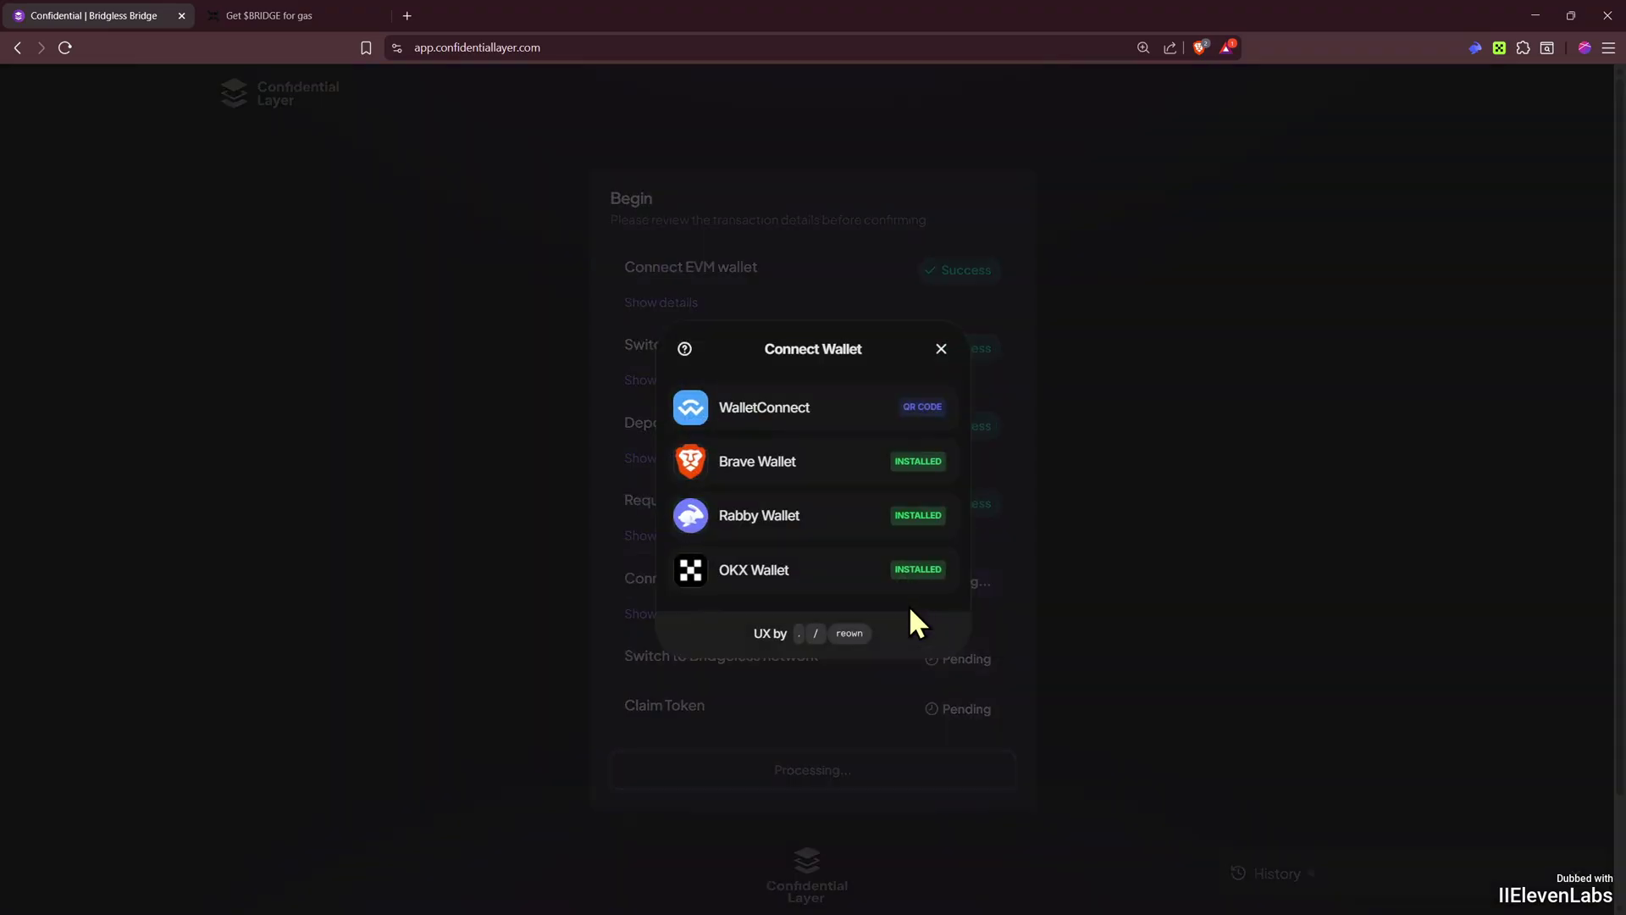
left_click(783, 518)
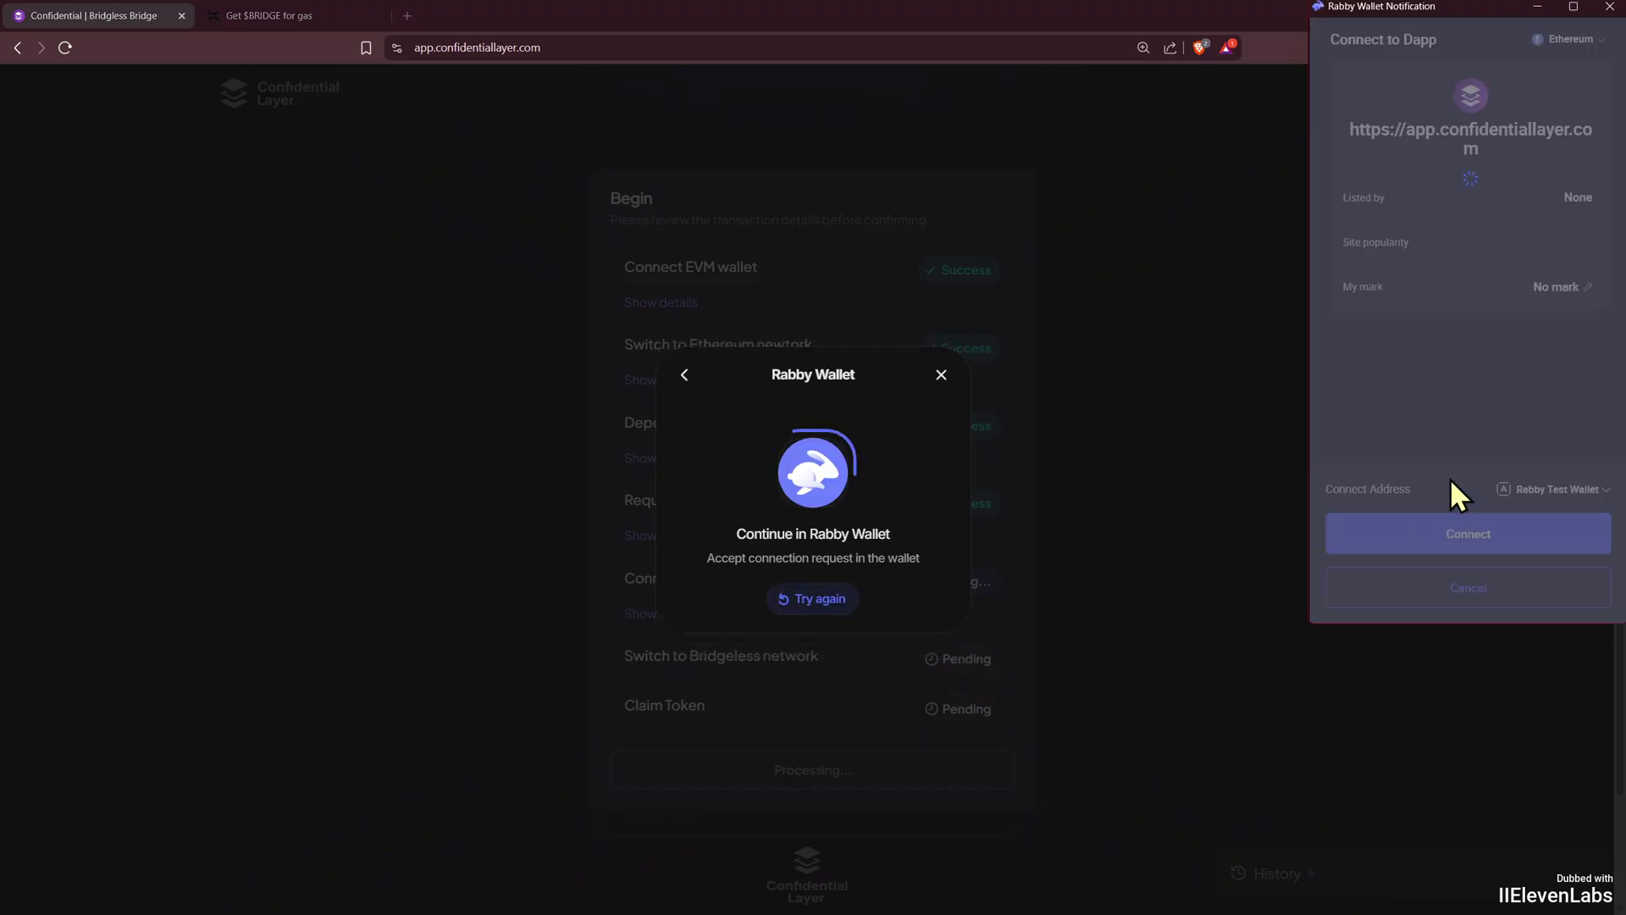
left_click(1583, 543)
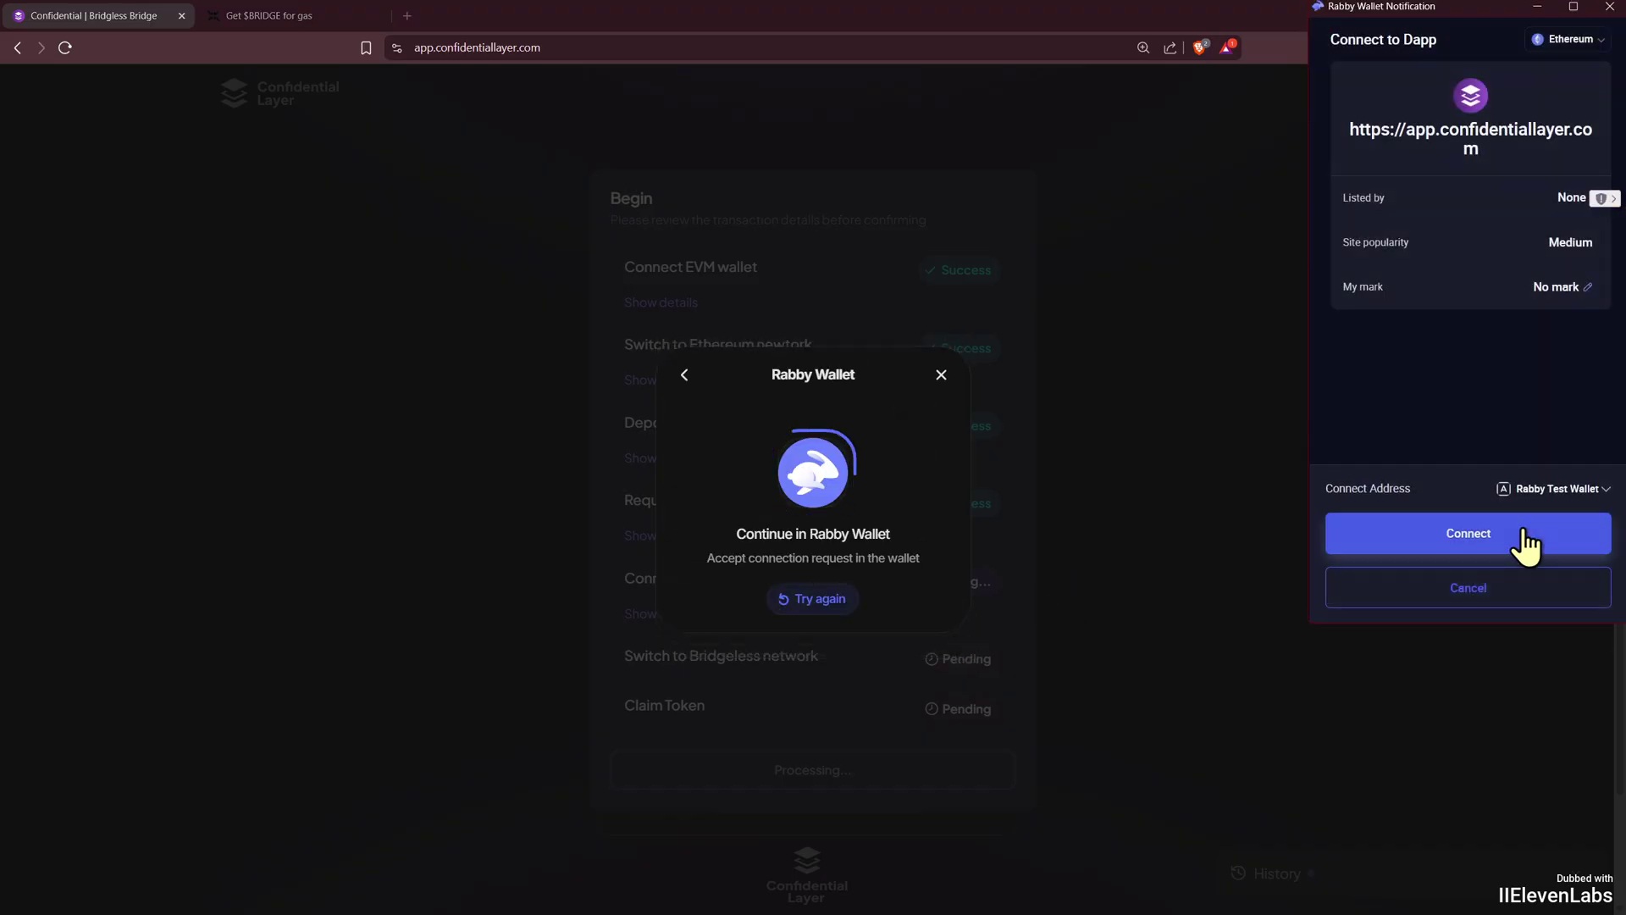
left_click(1520, 535)
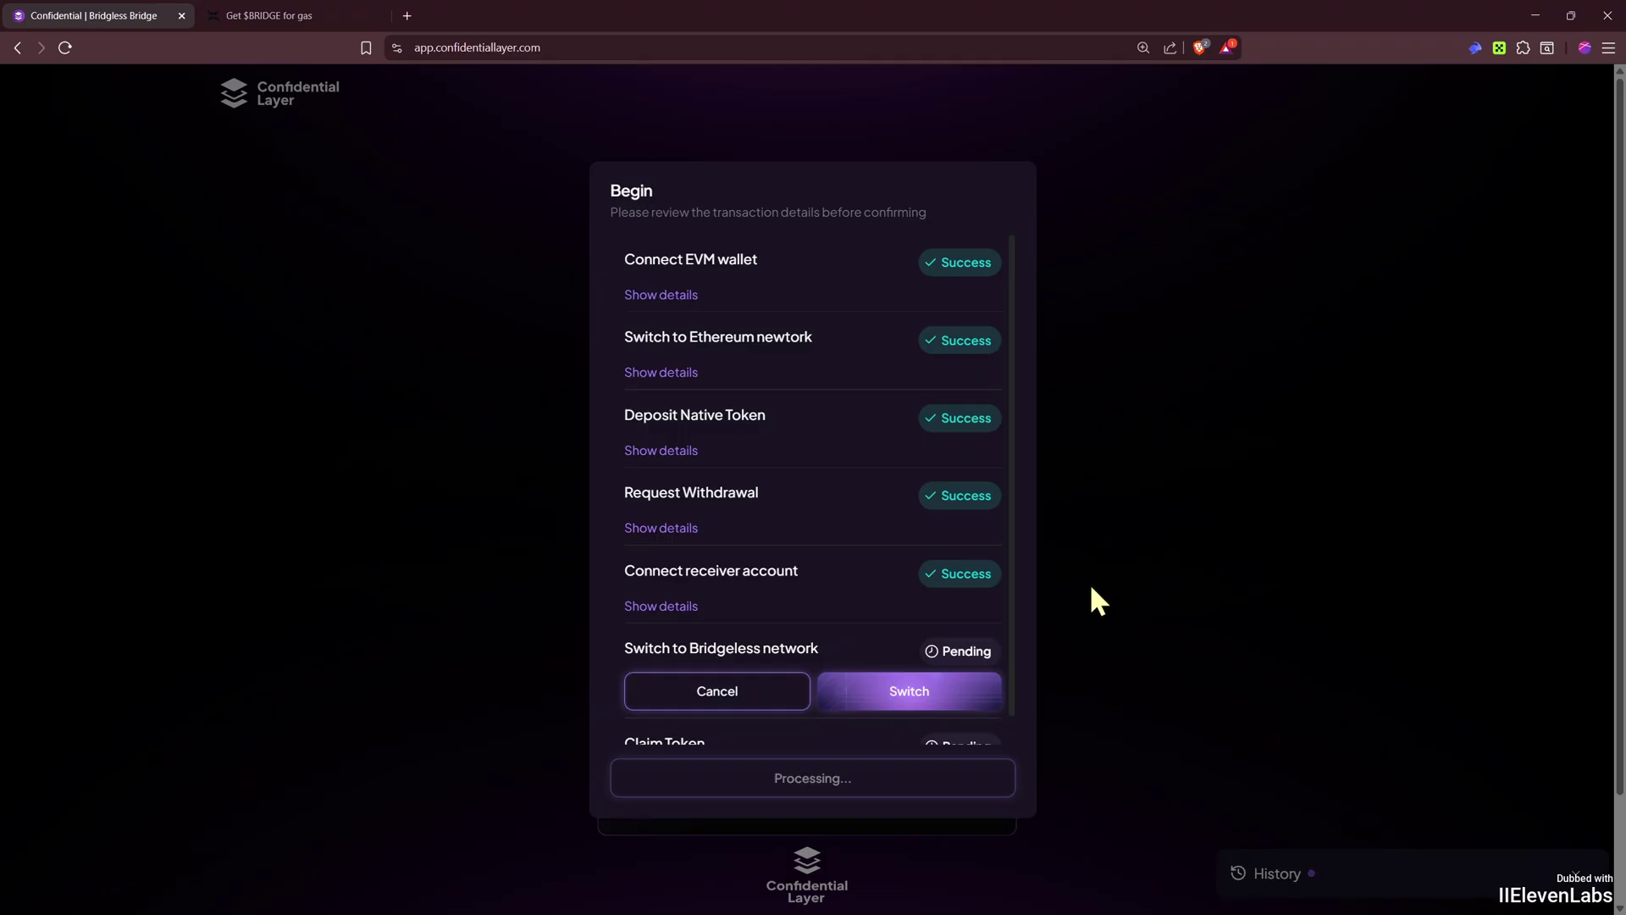
left_click(910, 703)
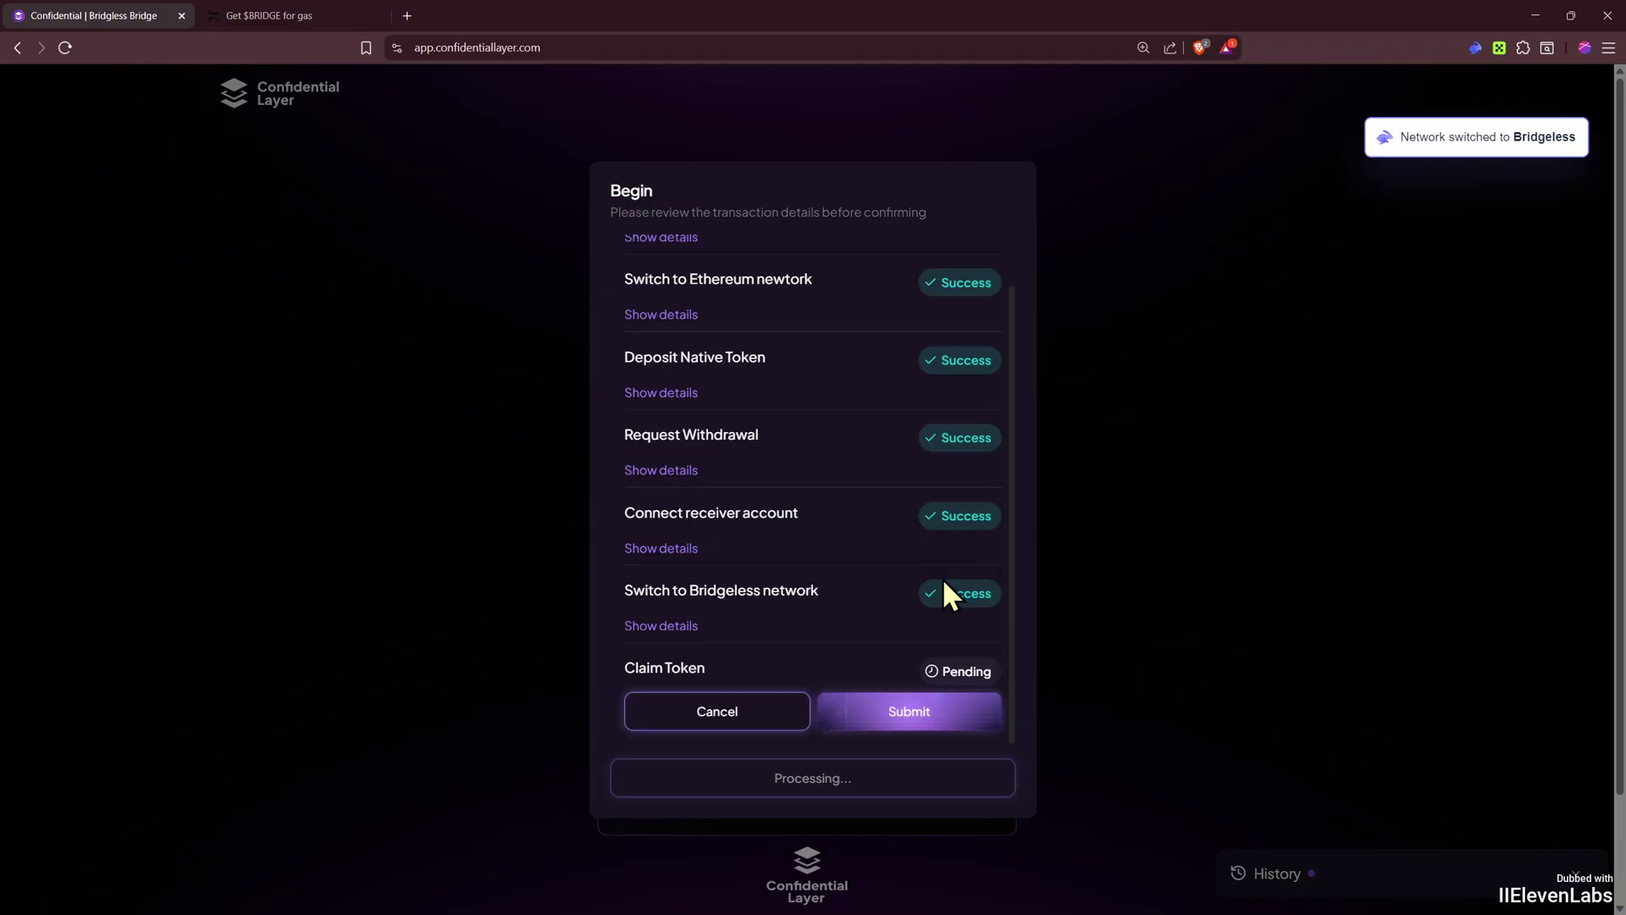
- Submit and sign the token claim in Rabby, then expand its transaction details
left_click(907, 716)
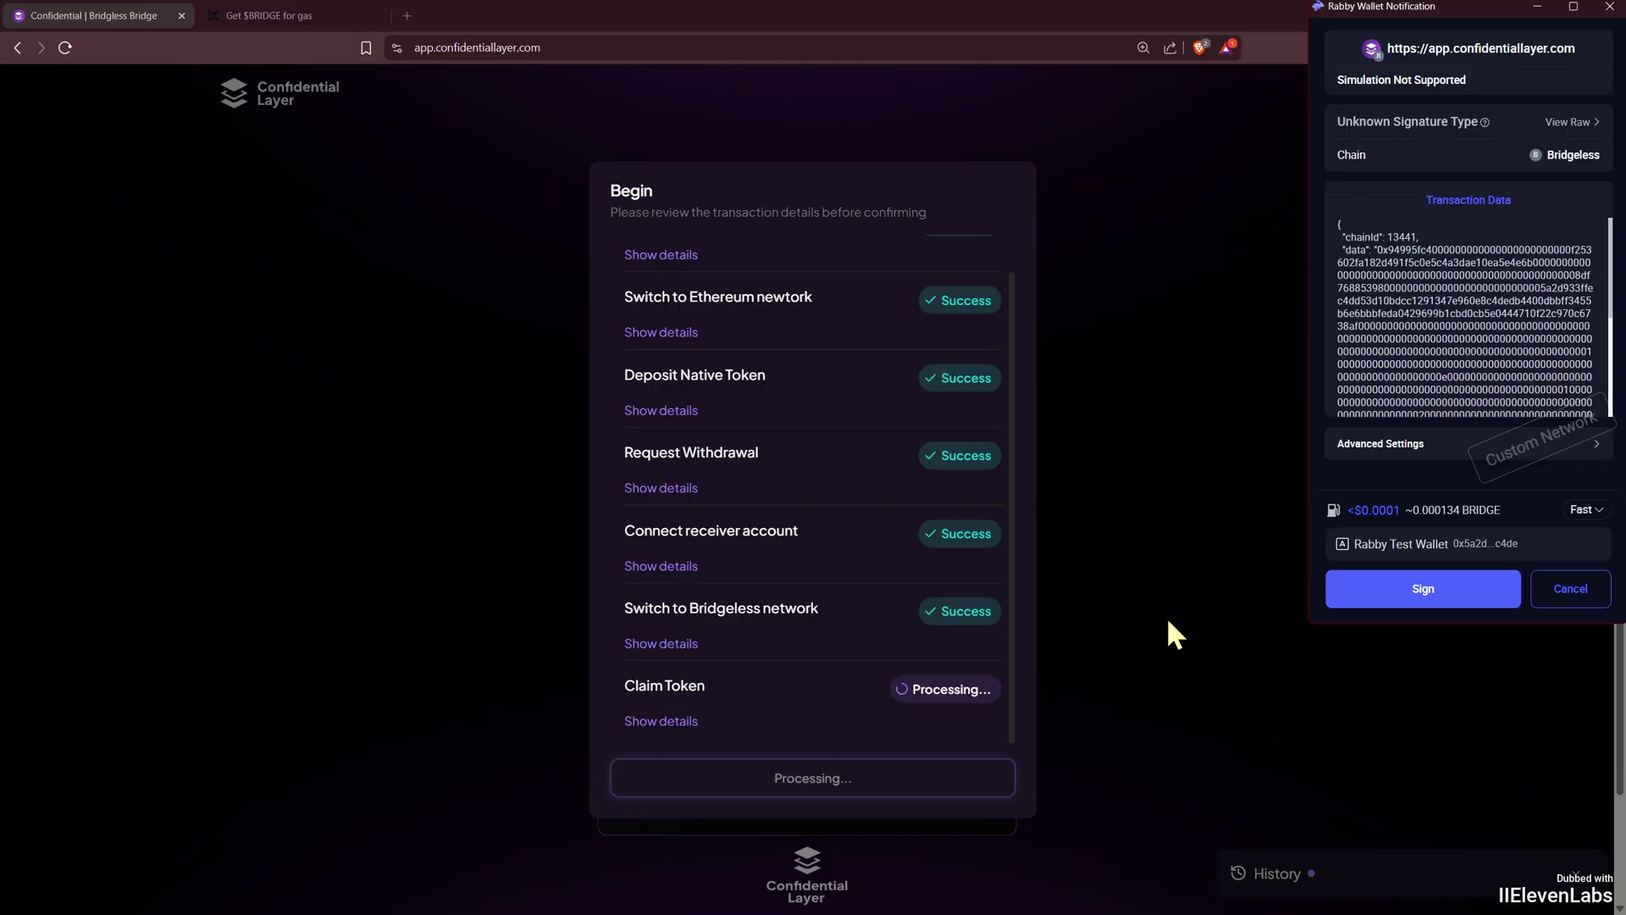
left_click(1414, 594)
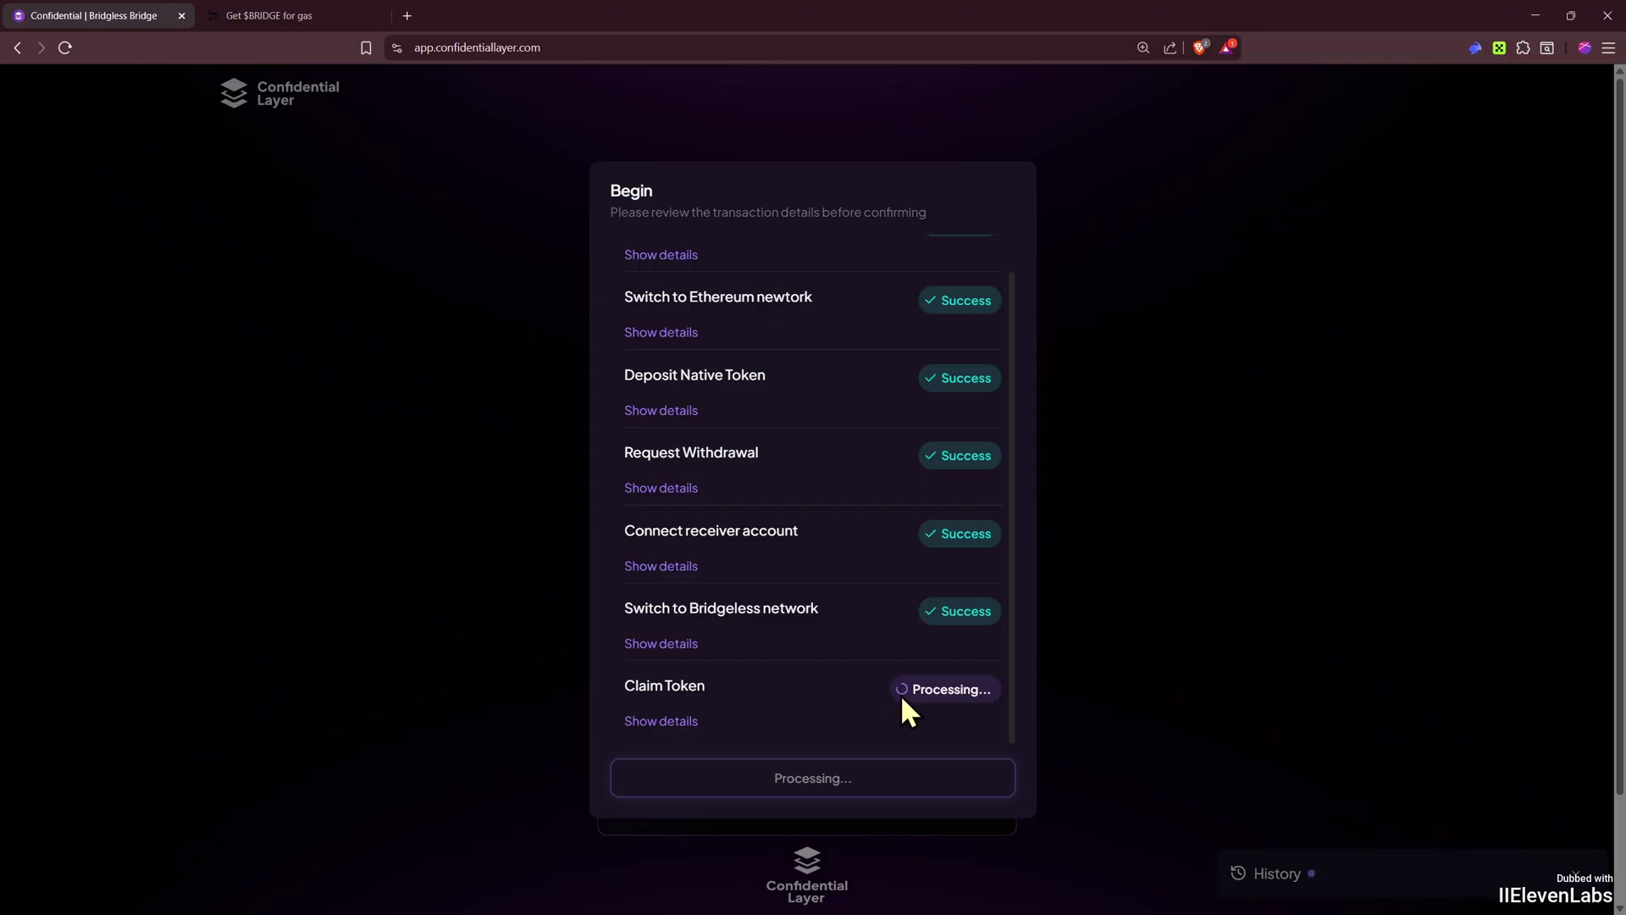
left_click(686, 722)
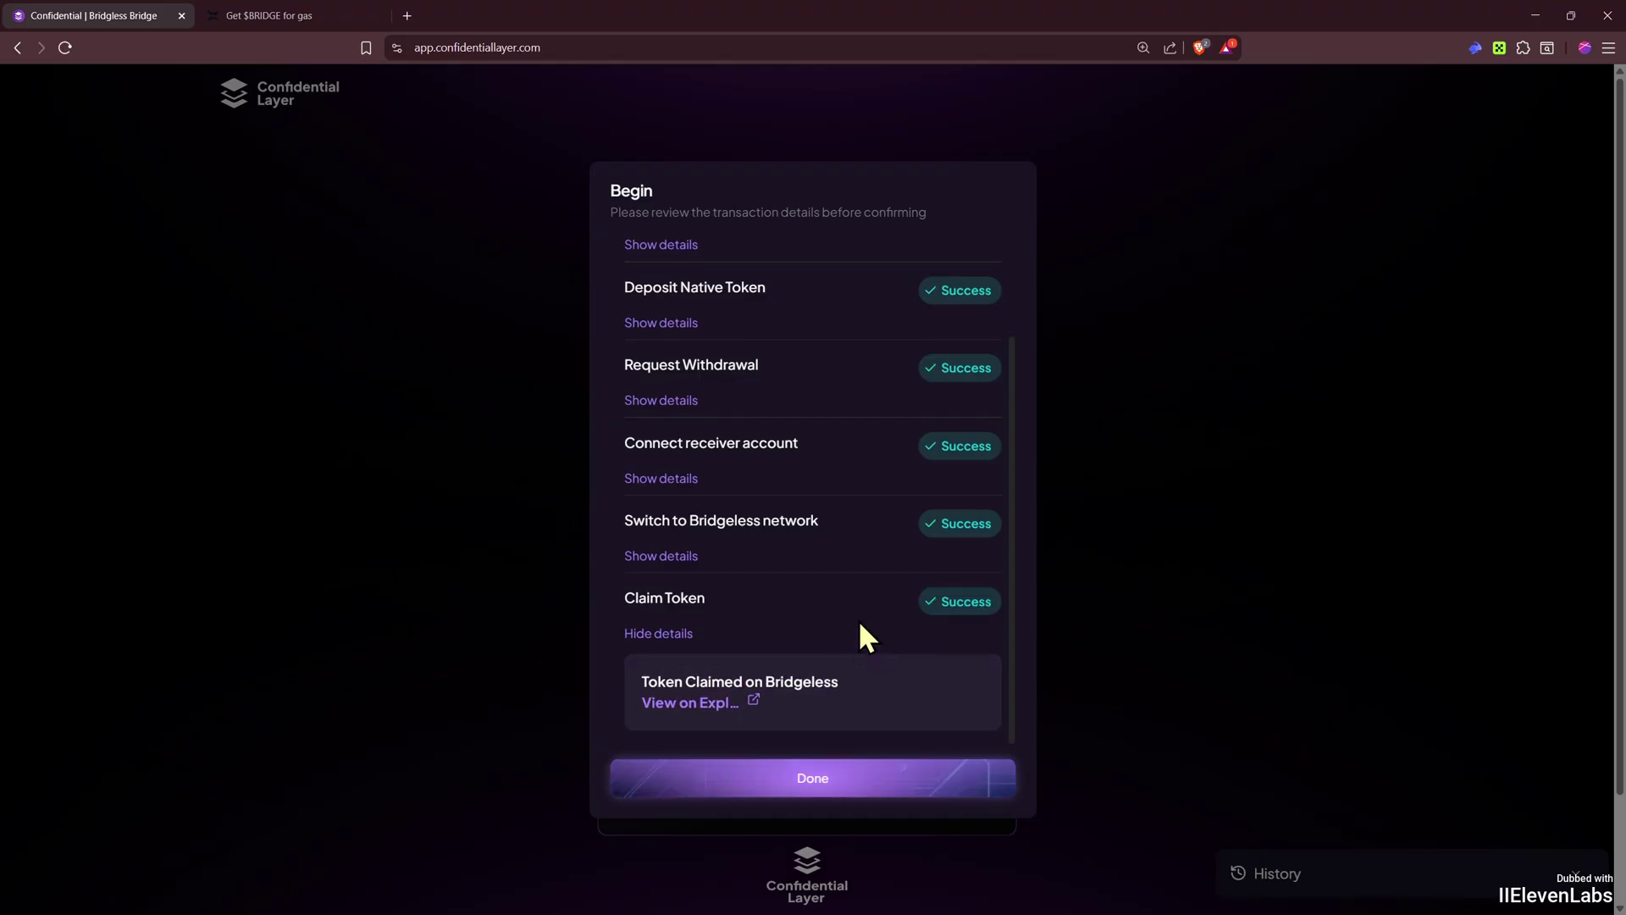
- Verify on Blockscout the claim minted 0.03996 ETH, with the address also holding 0.00499 BTC
middle_click(694, 714)
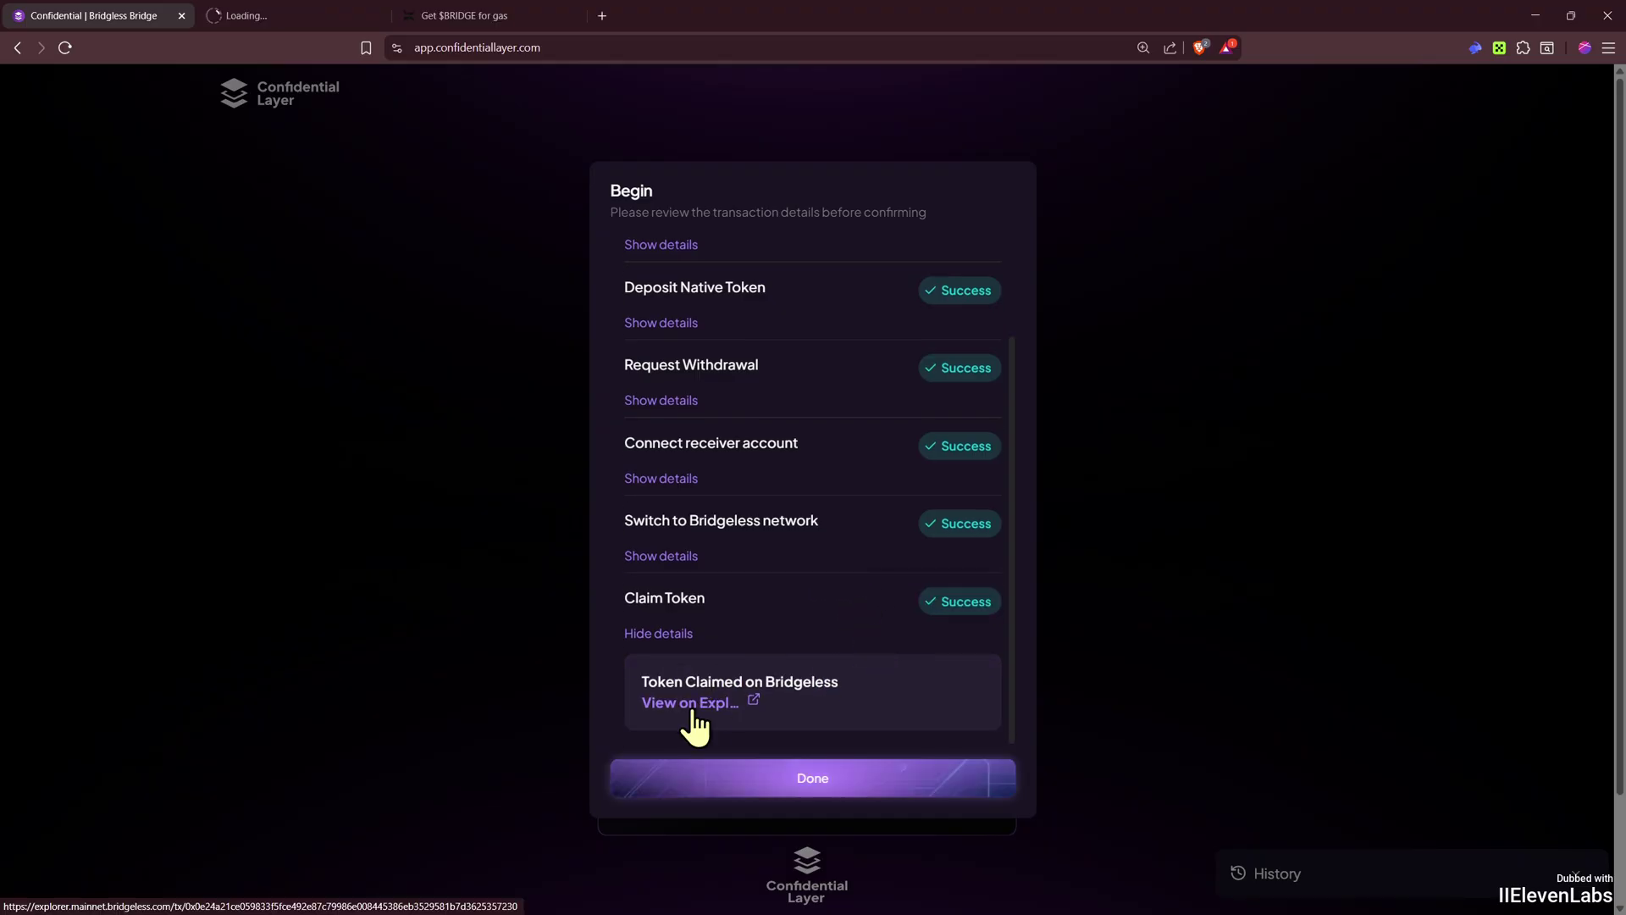
left_click(292, 17)
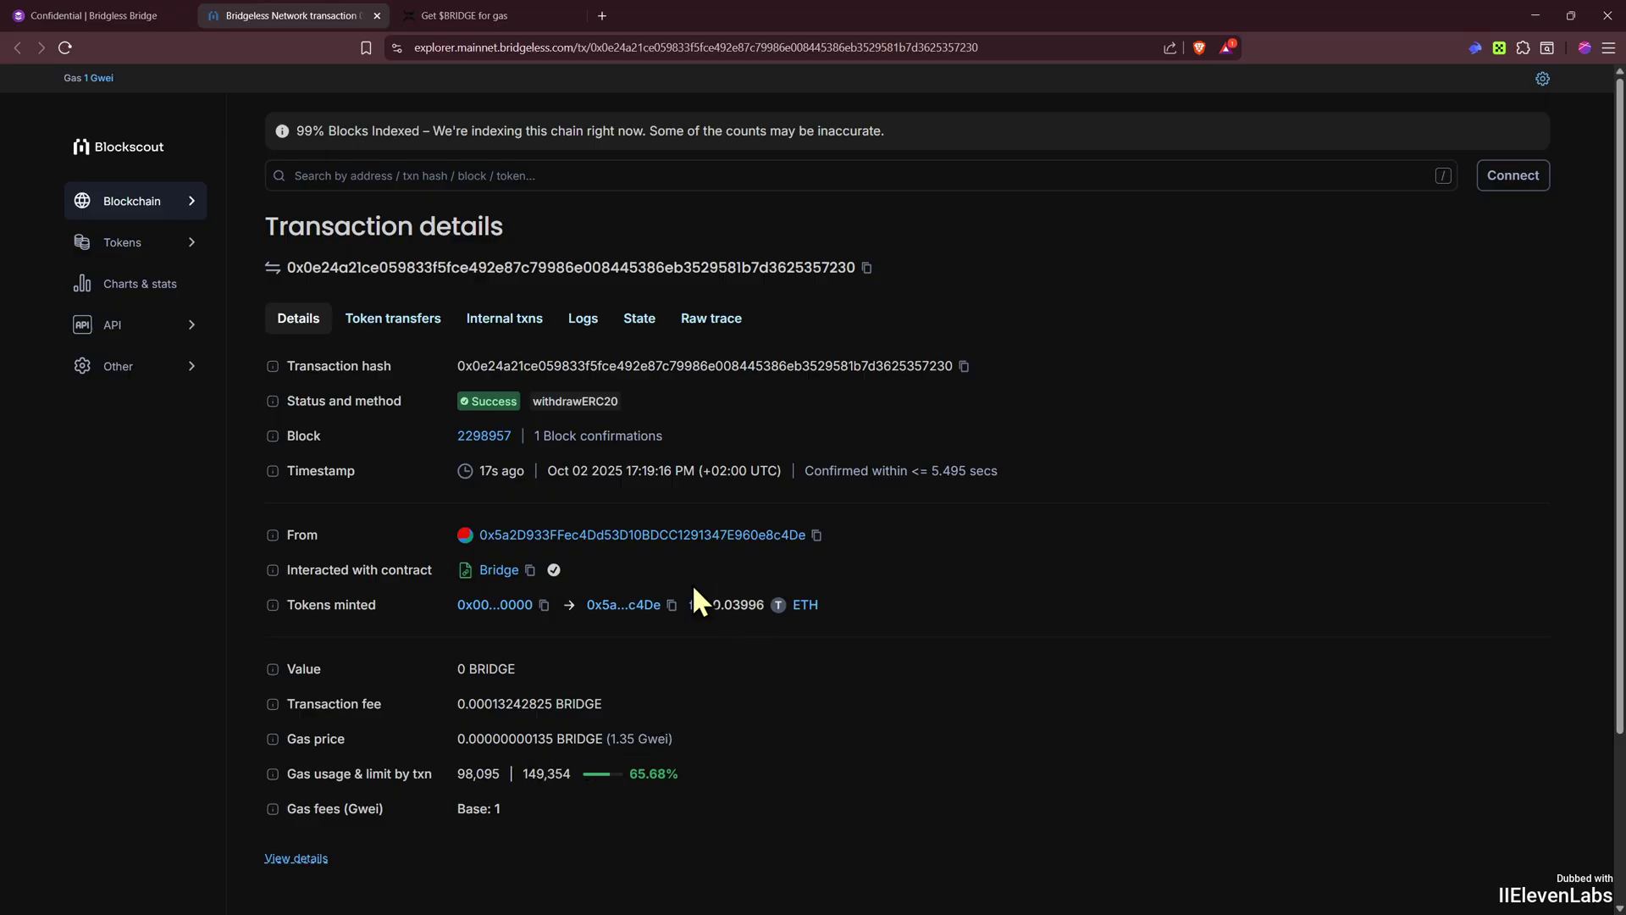
left_click(681, 536)
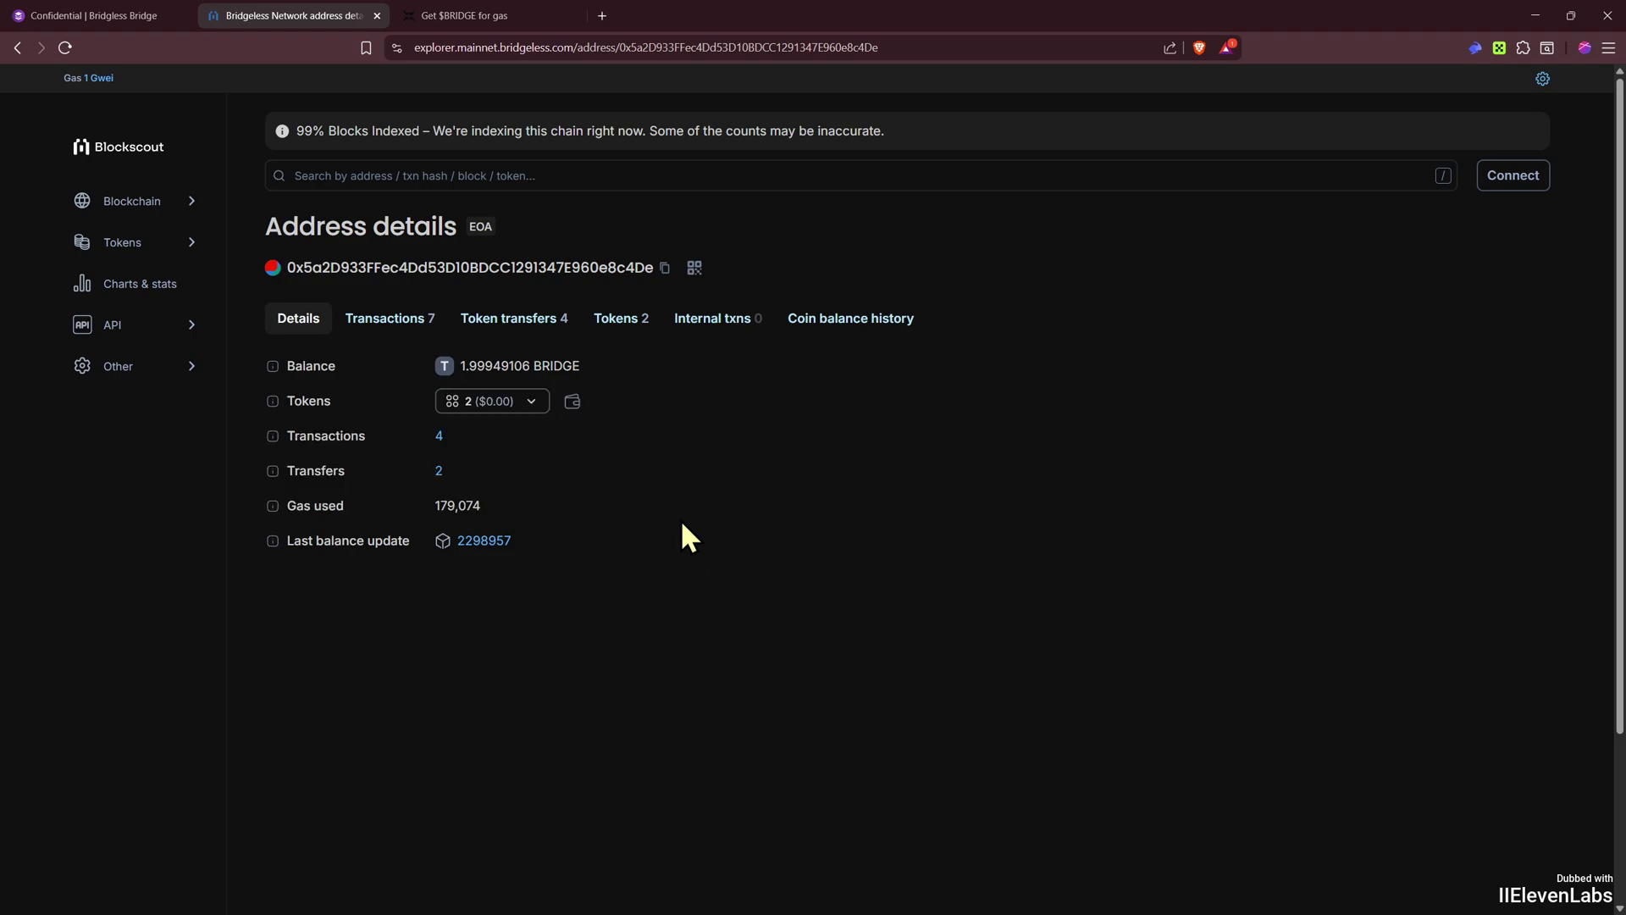
left_click(606, 338)
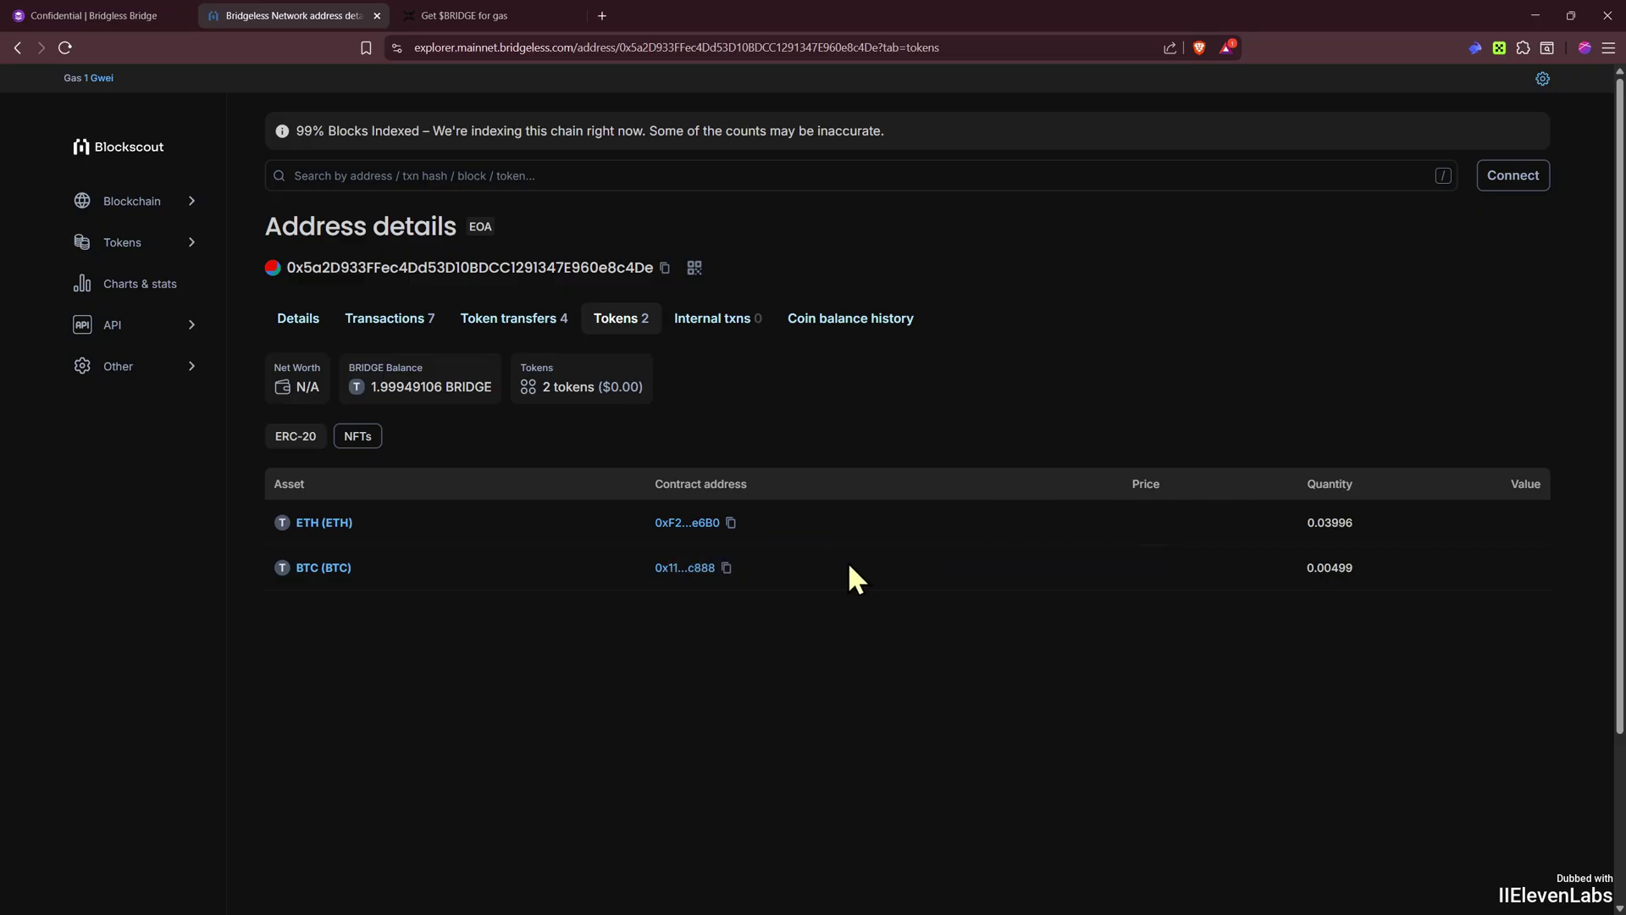
left_click(167, 14)
- Hide the claim details and close the bridge summary with Done
left_click(649, 633)
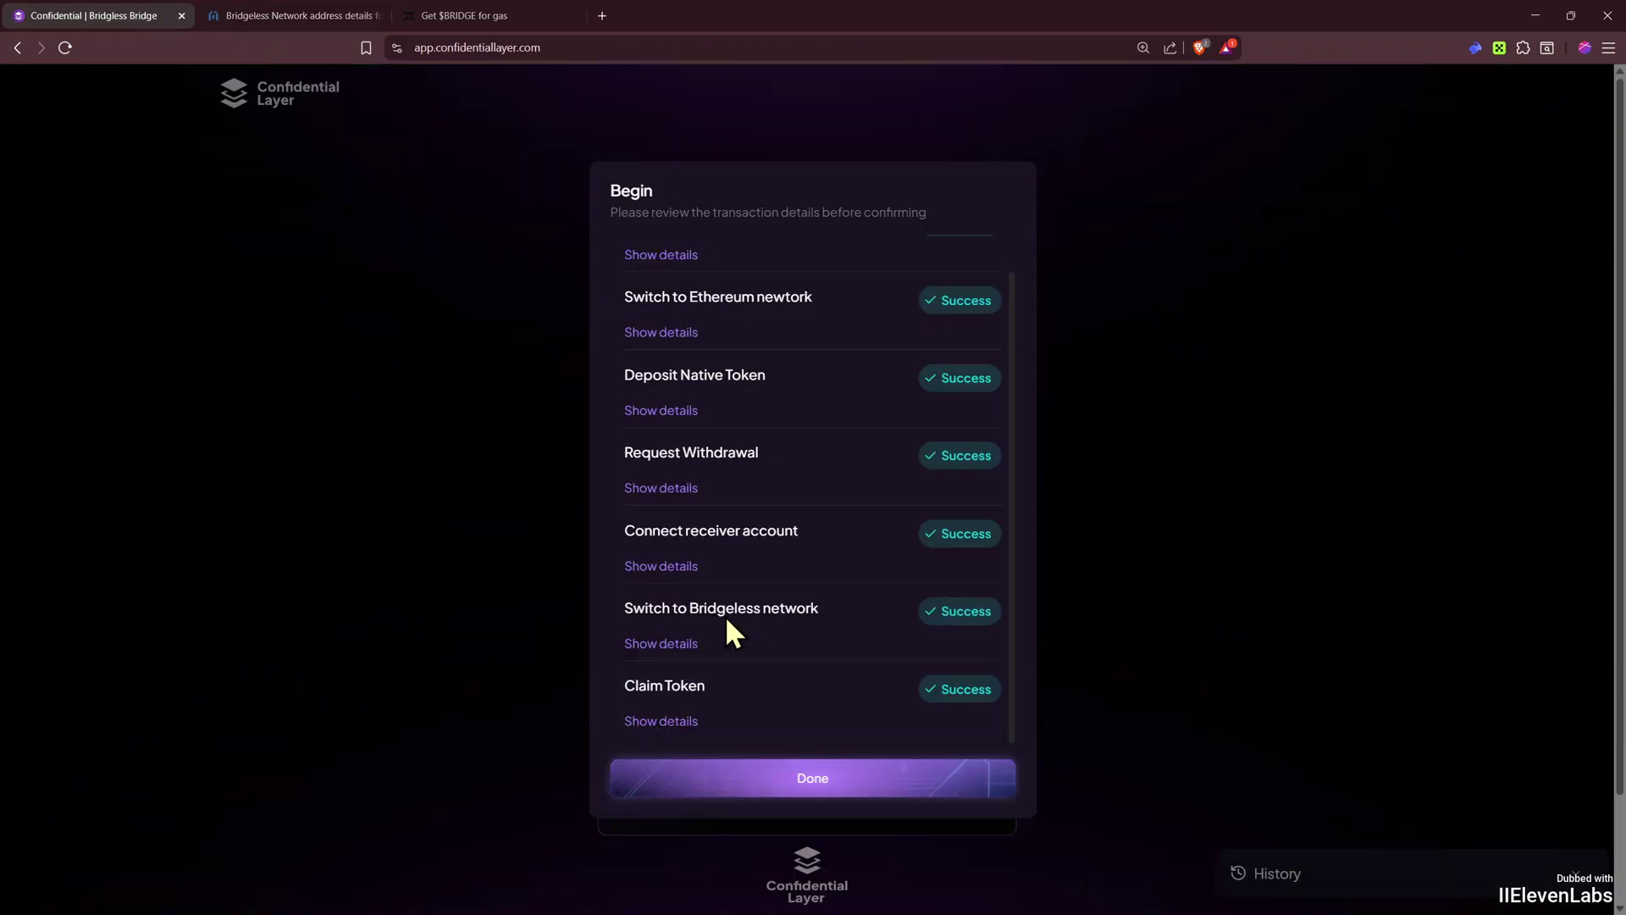
left_click(802, 776)
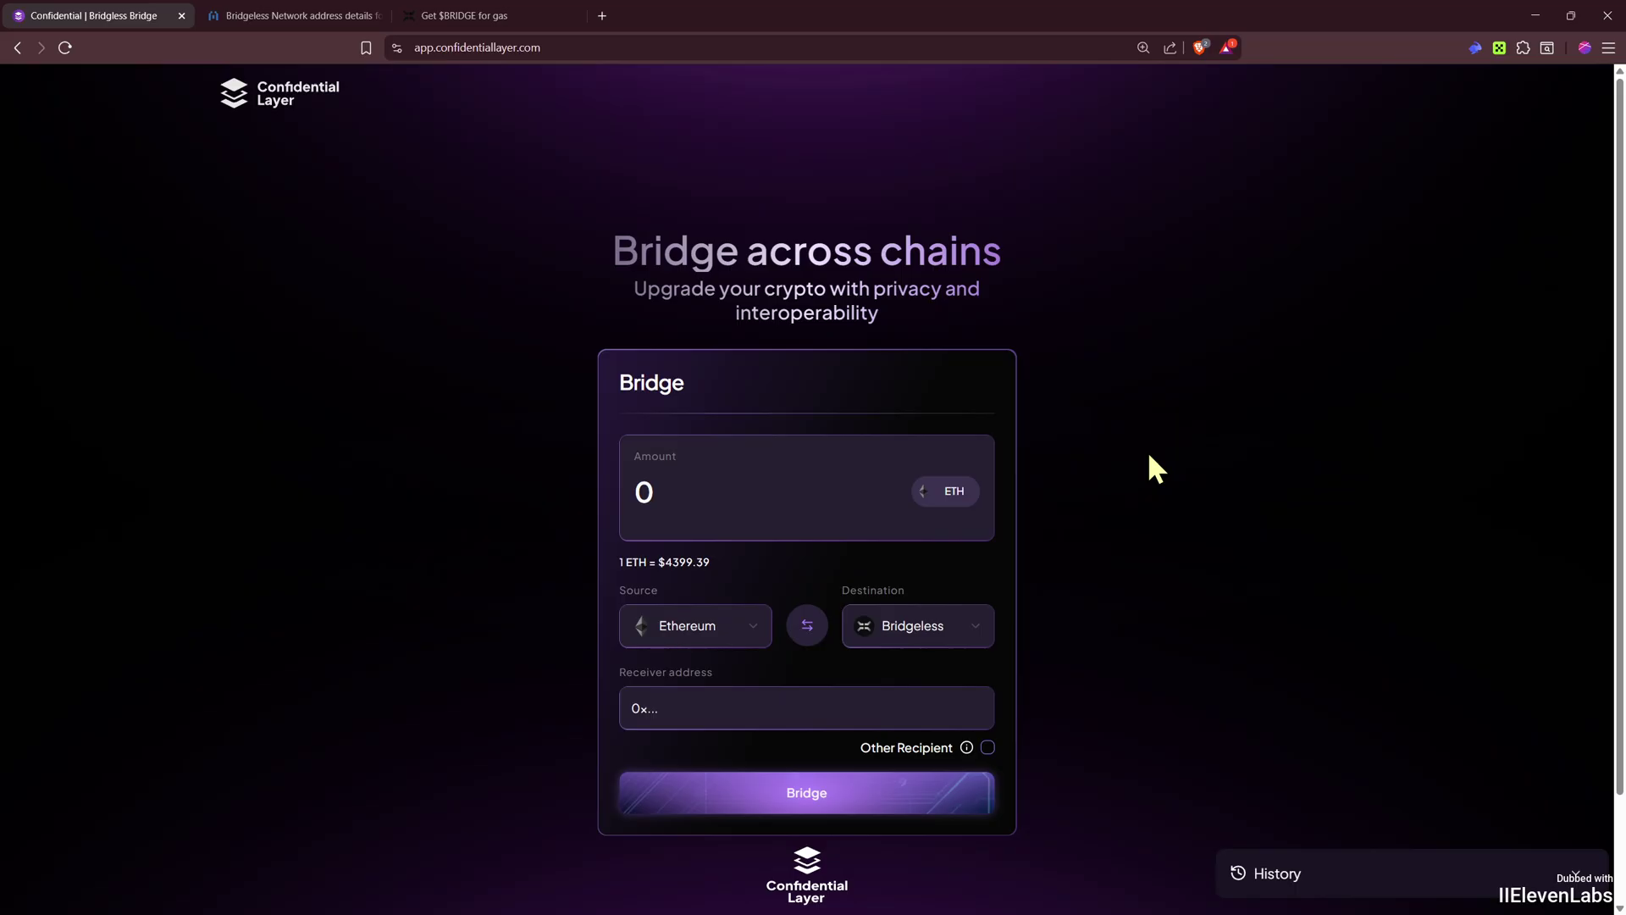
scroll(1149, 457, "down", 2)
scroll(1149, 458, "up", 1)
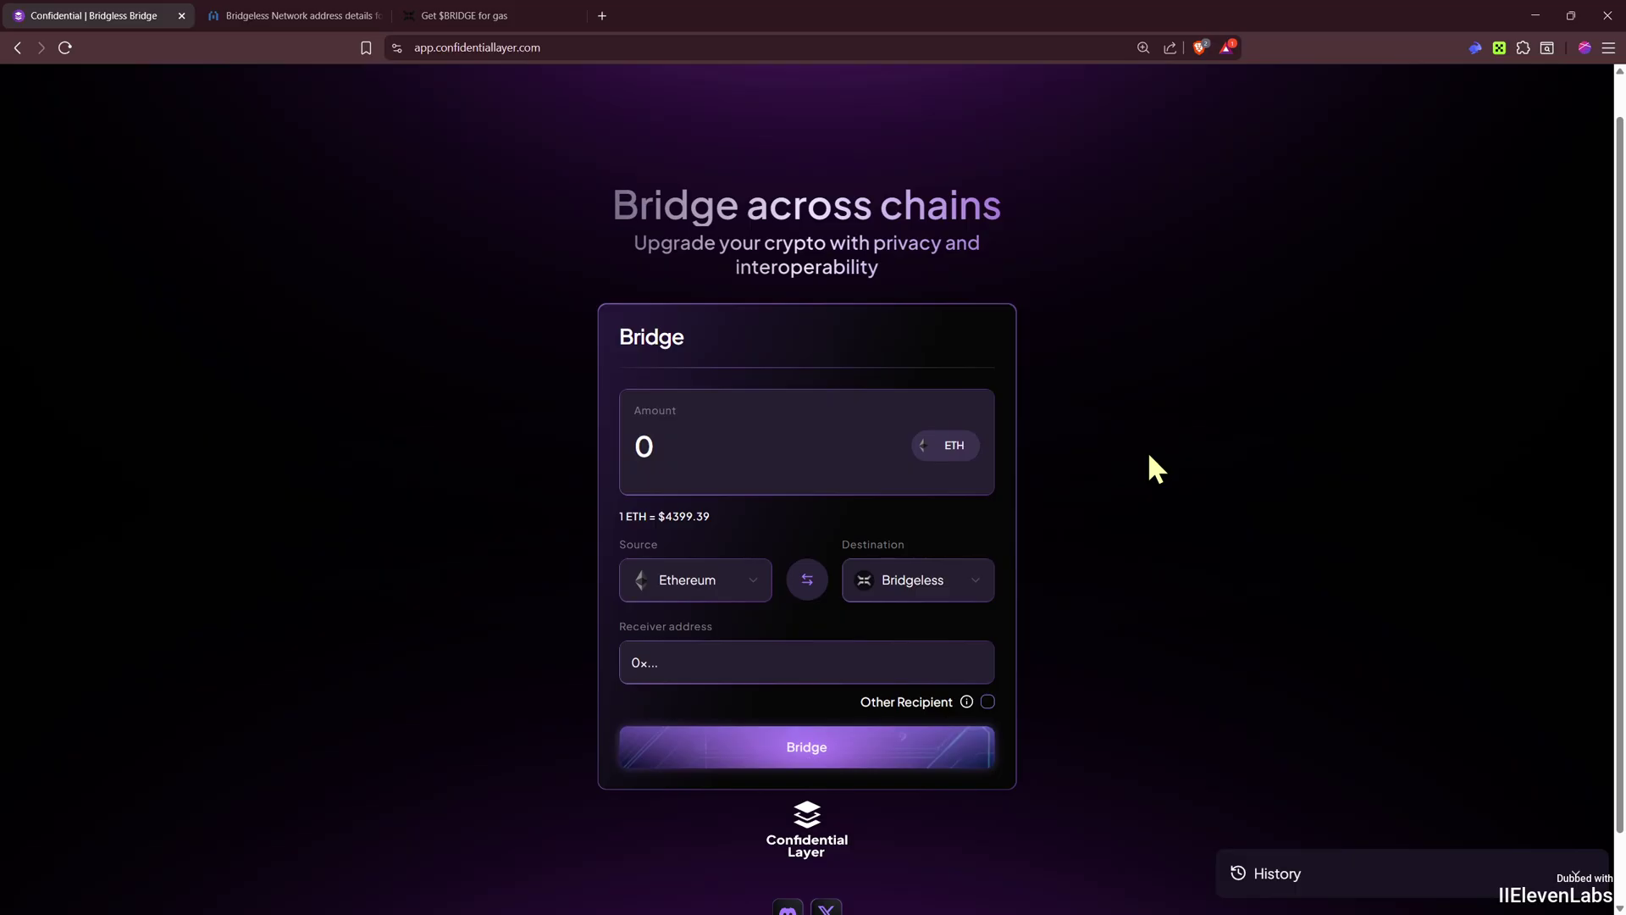